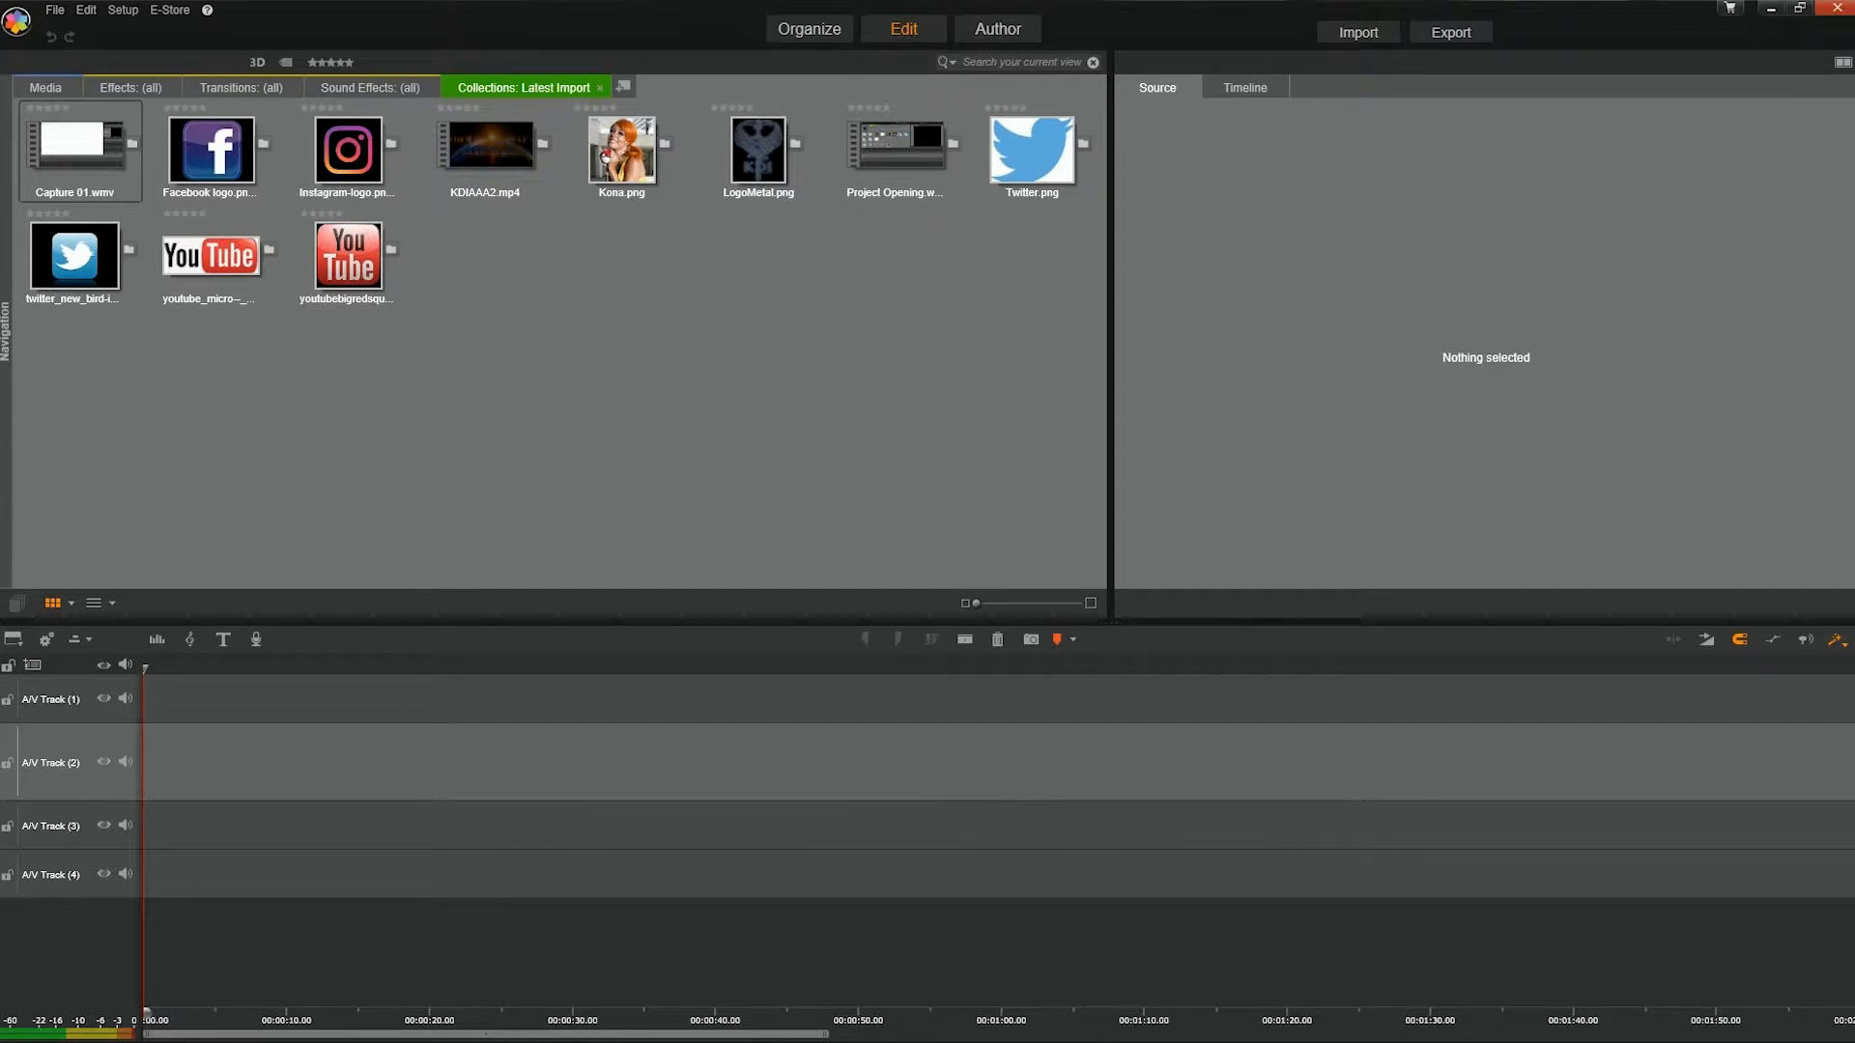
Close the video editor, relaunch Pinnacle Studio 18 and dismiss its library and watch folder notifications.
left_click(1835, 11)
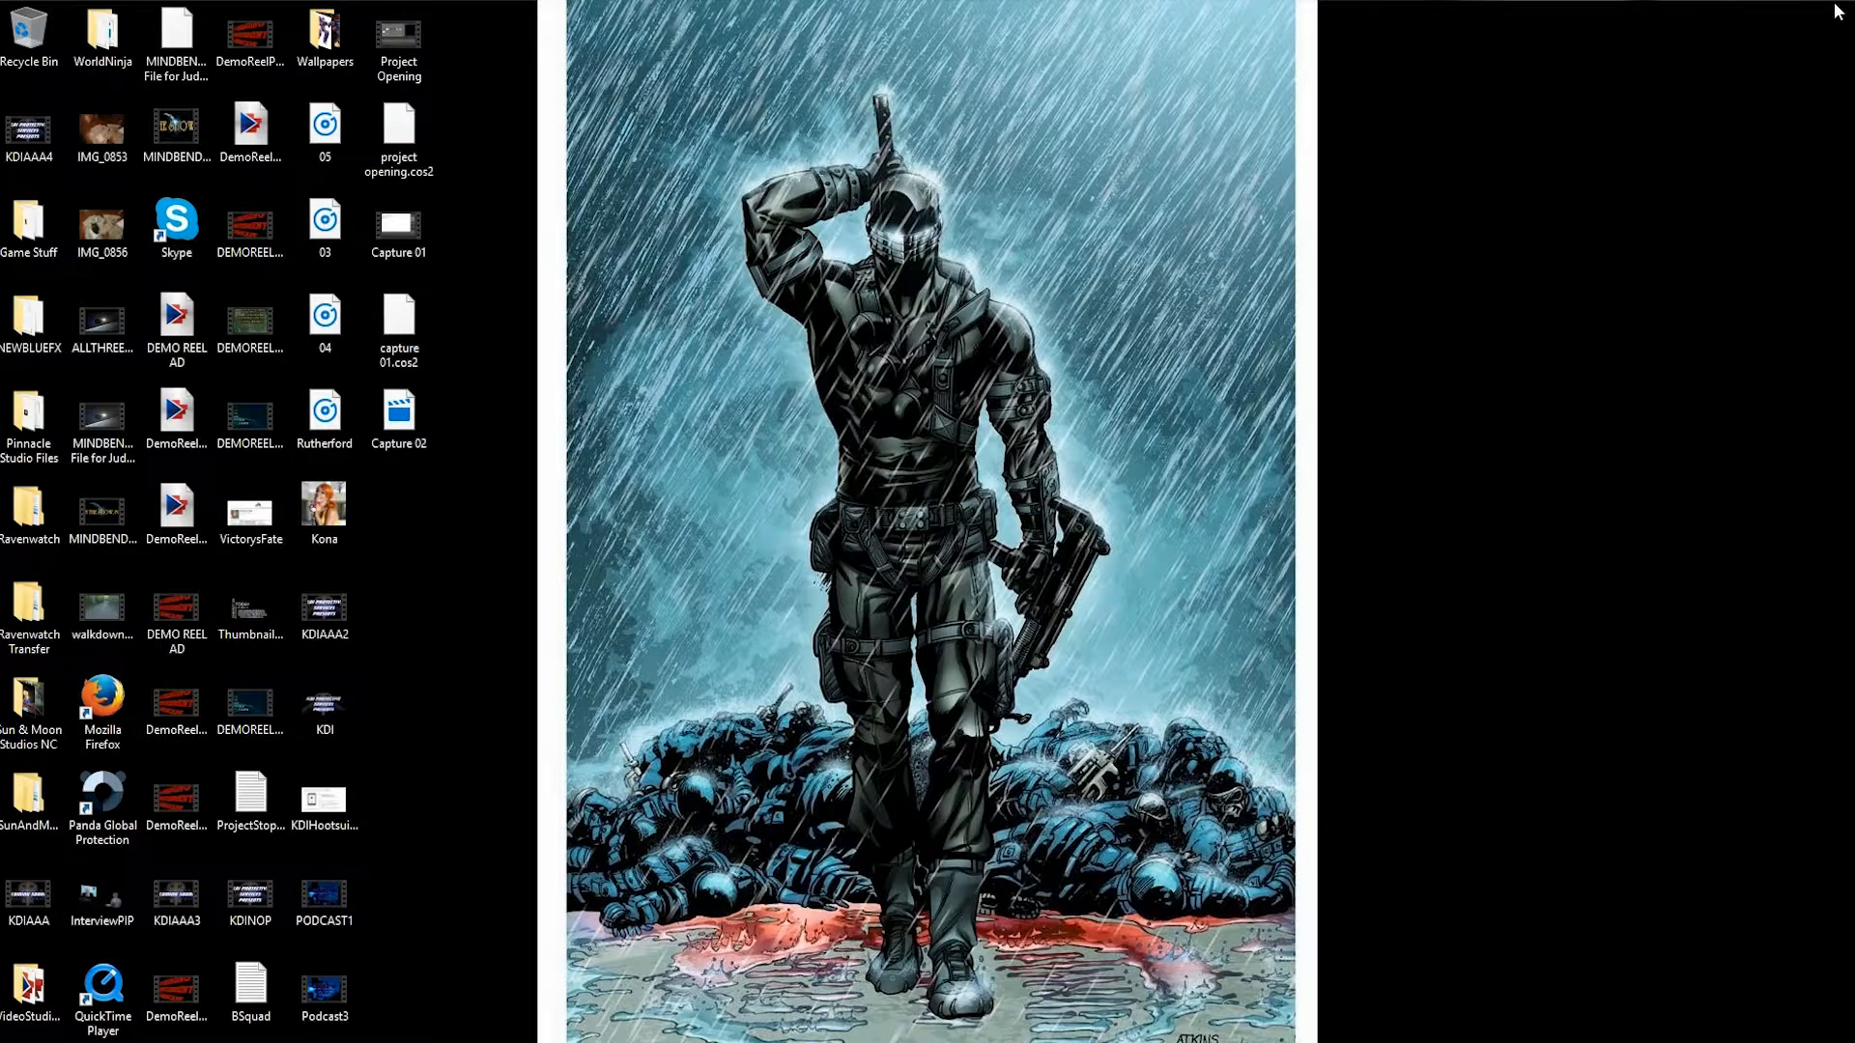
mouse_move(651, 1040)
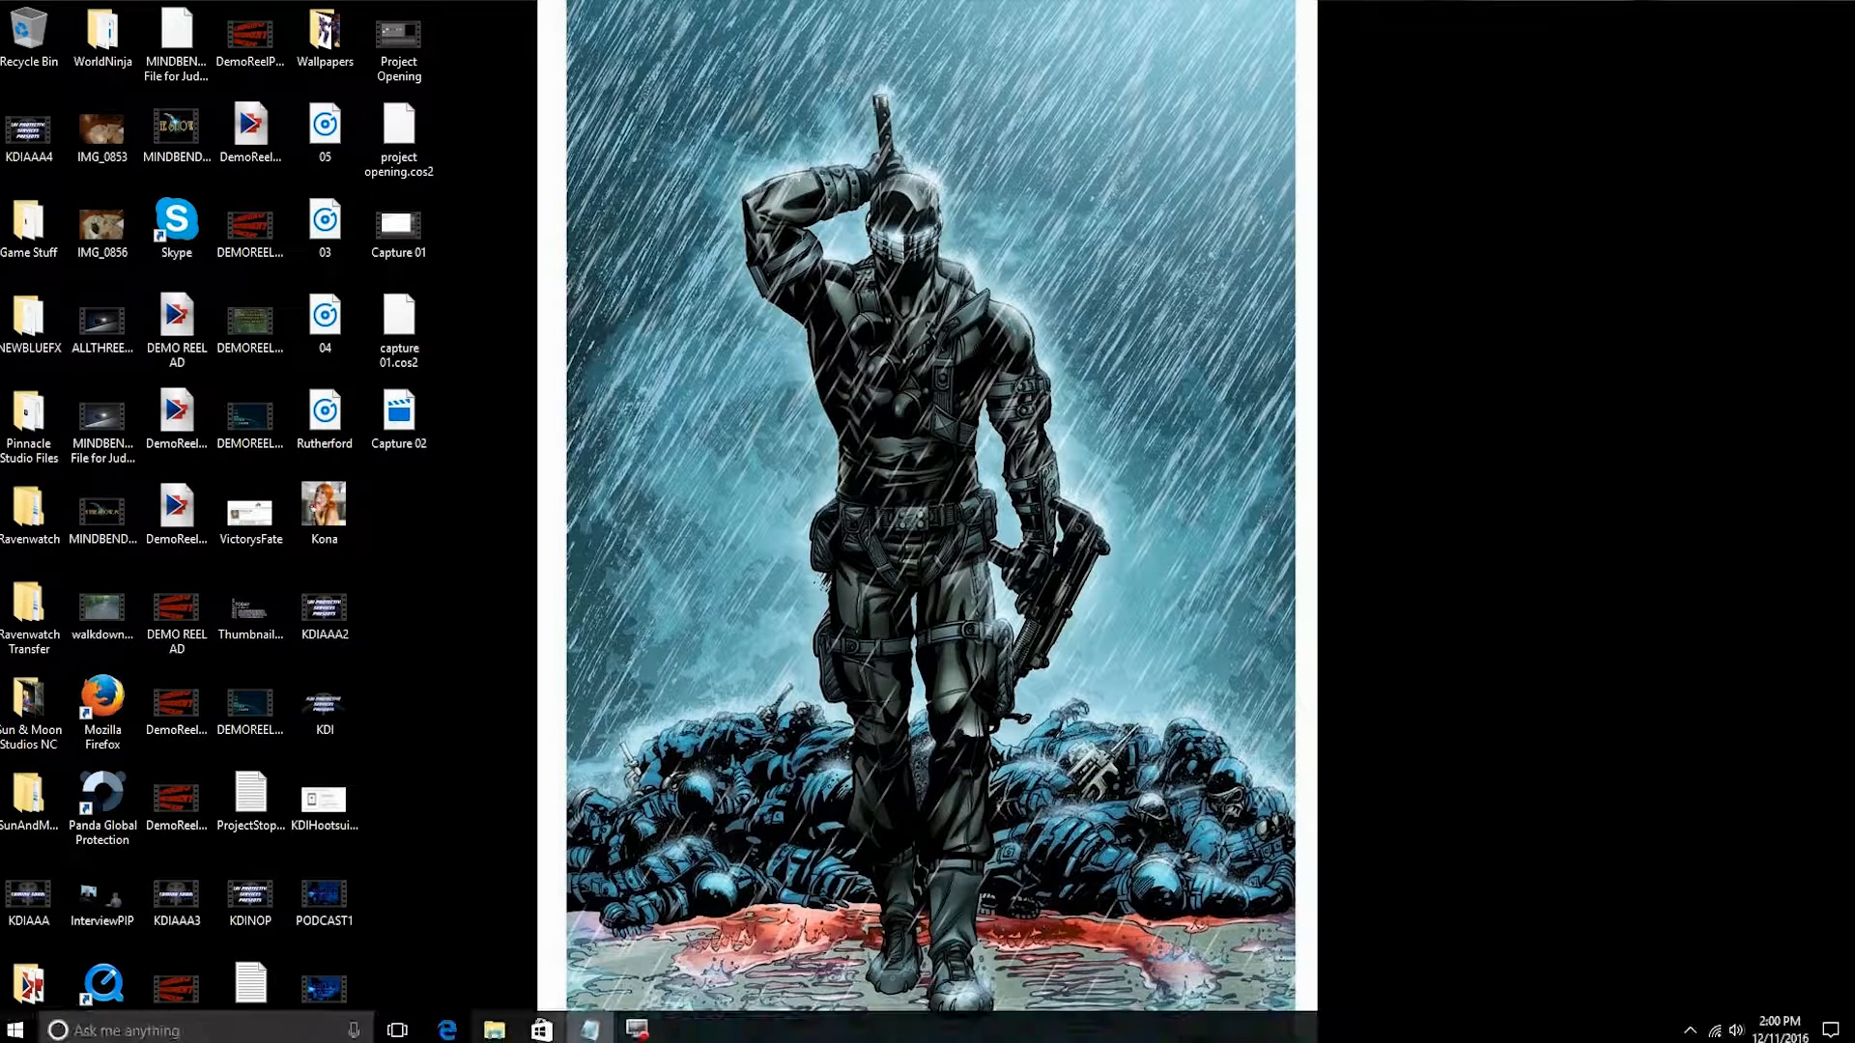
left_click(14, 1030)
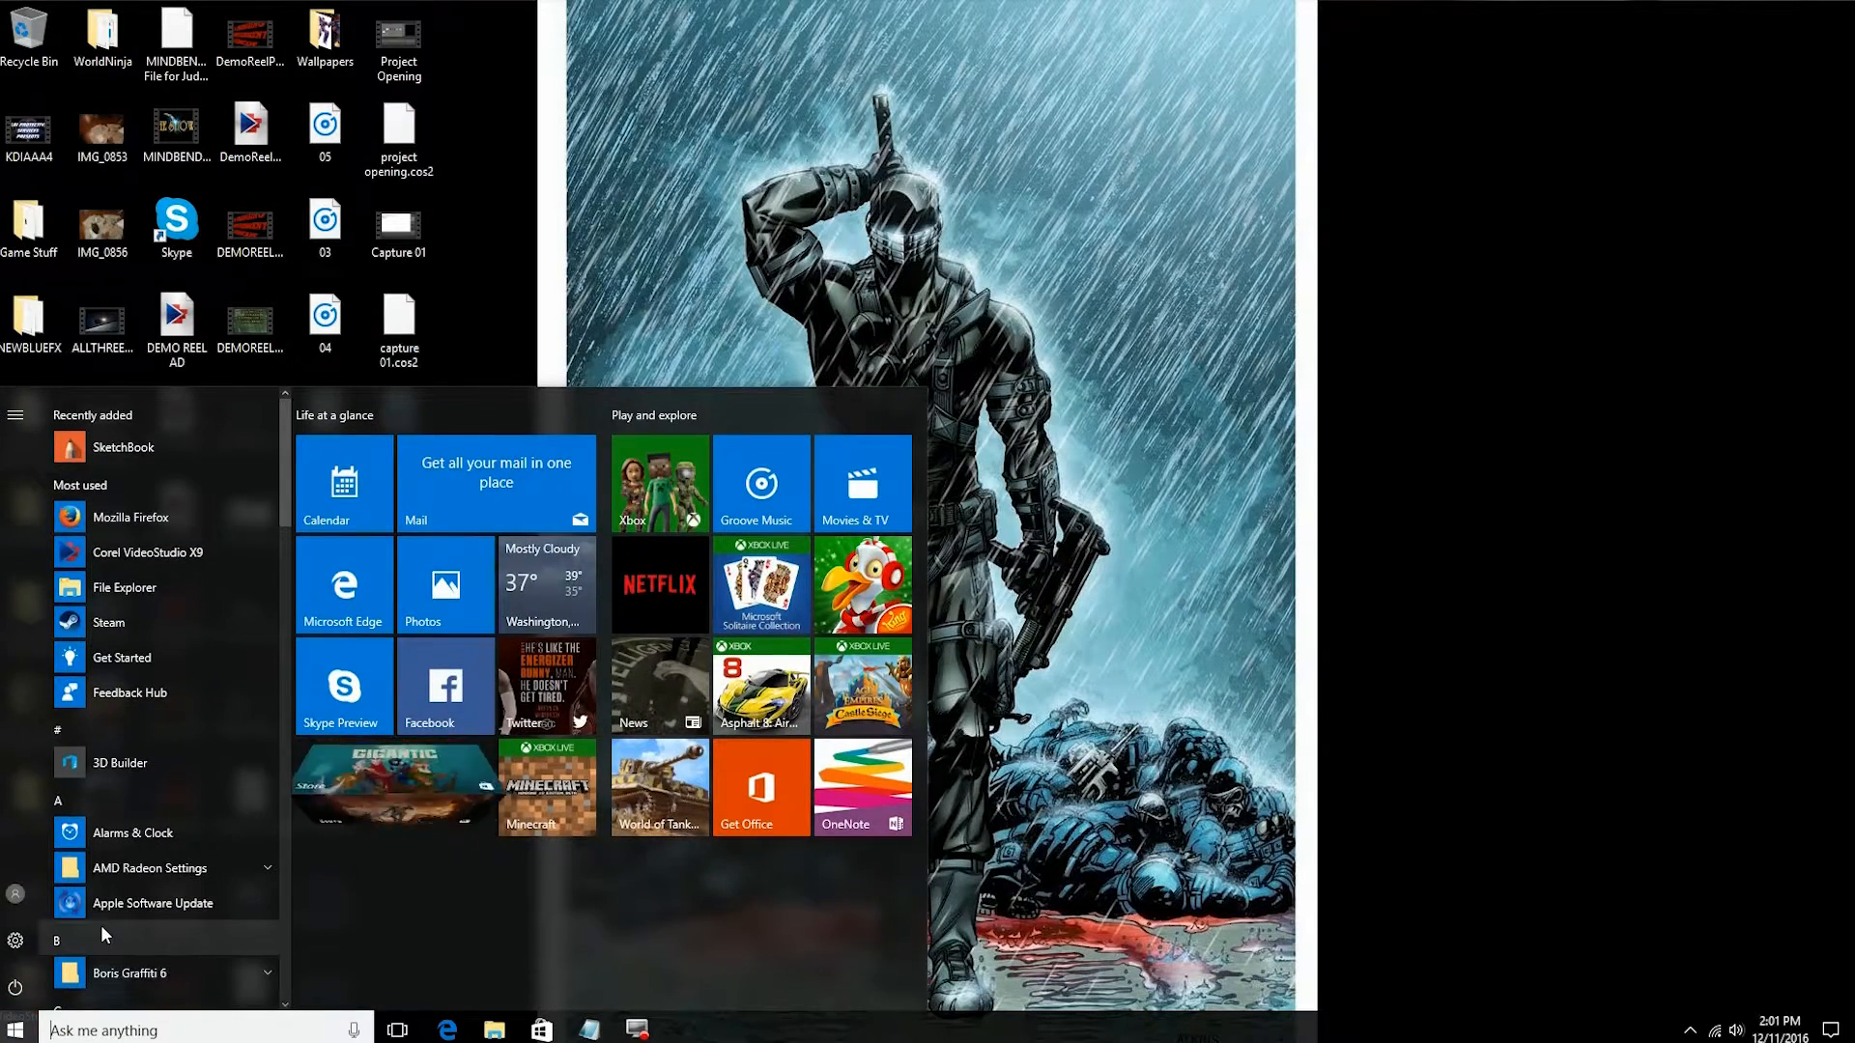
scroll(100, 925, "down", 10)
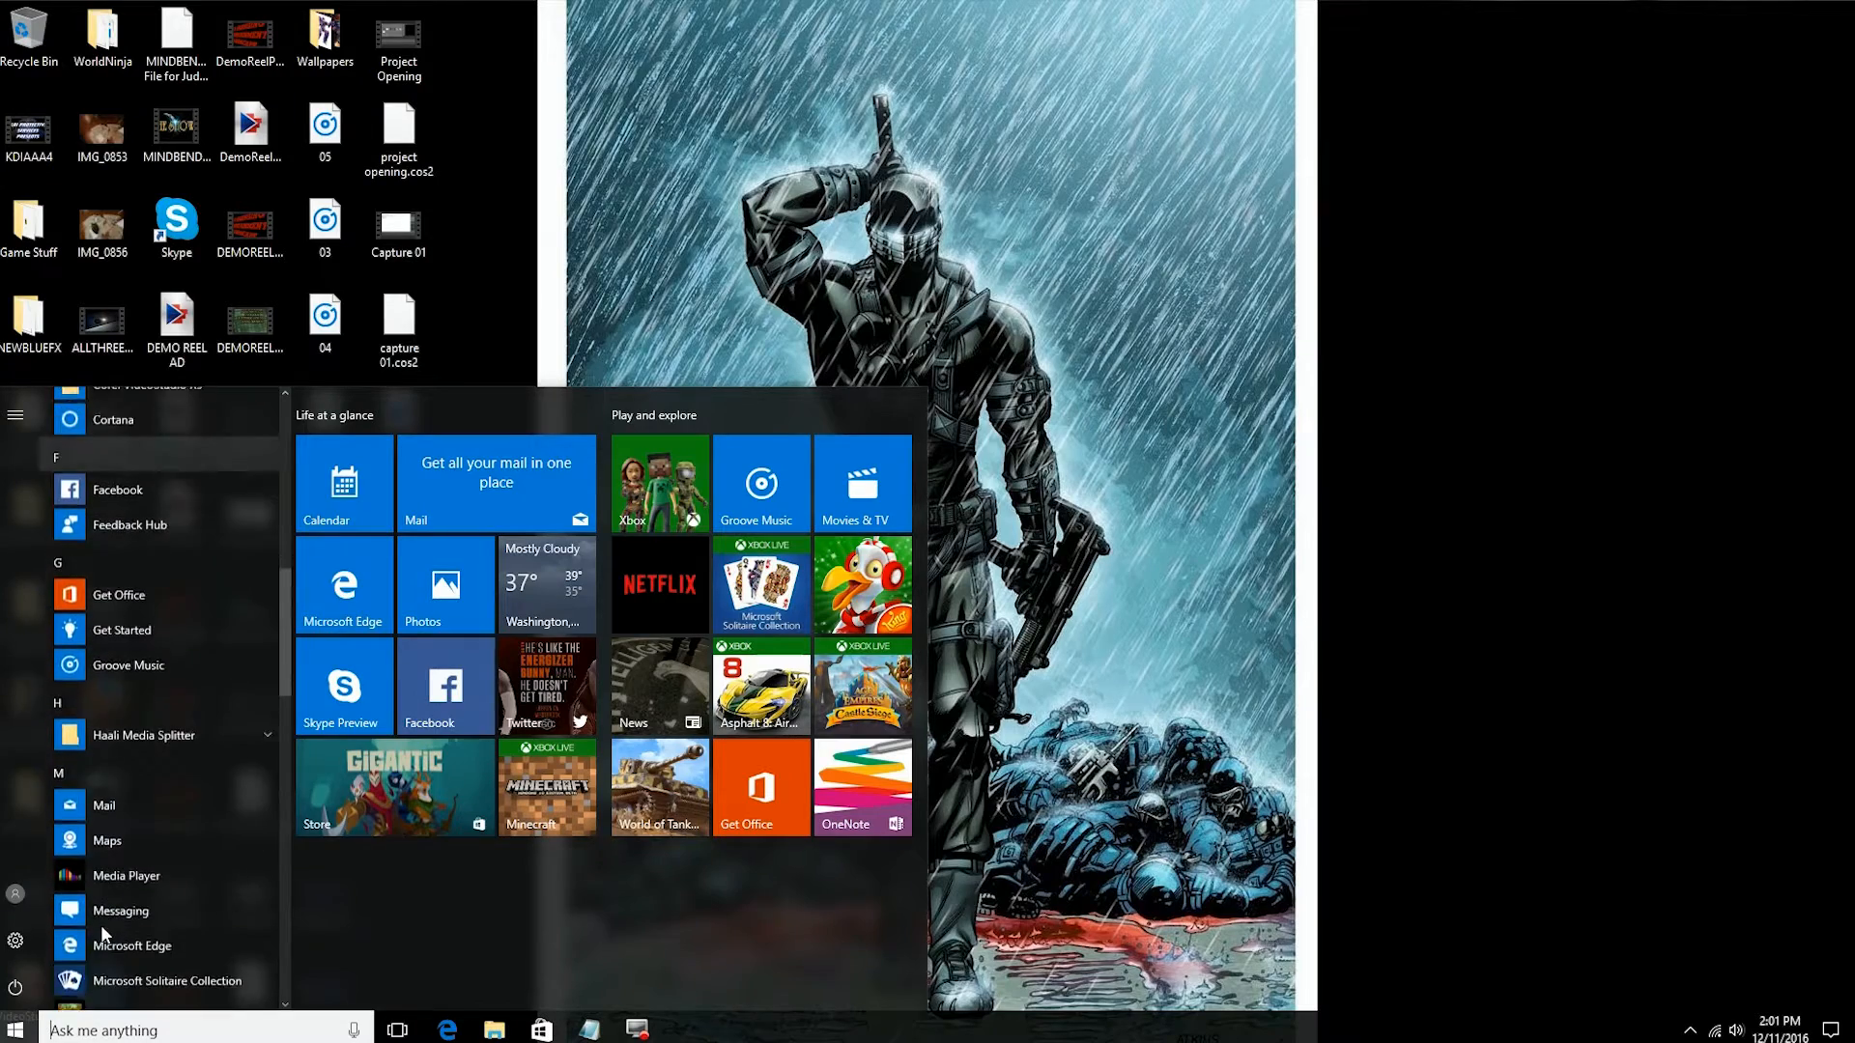
scroll(102, 929, "down", 6)
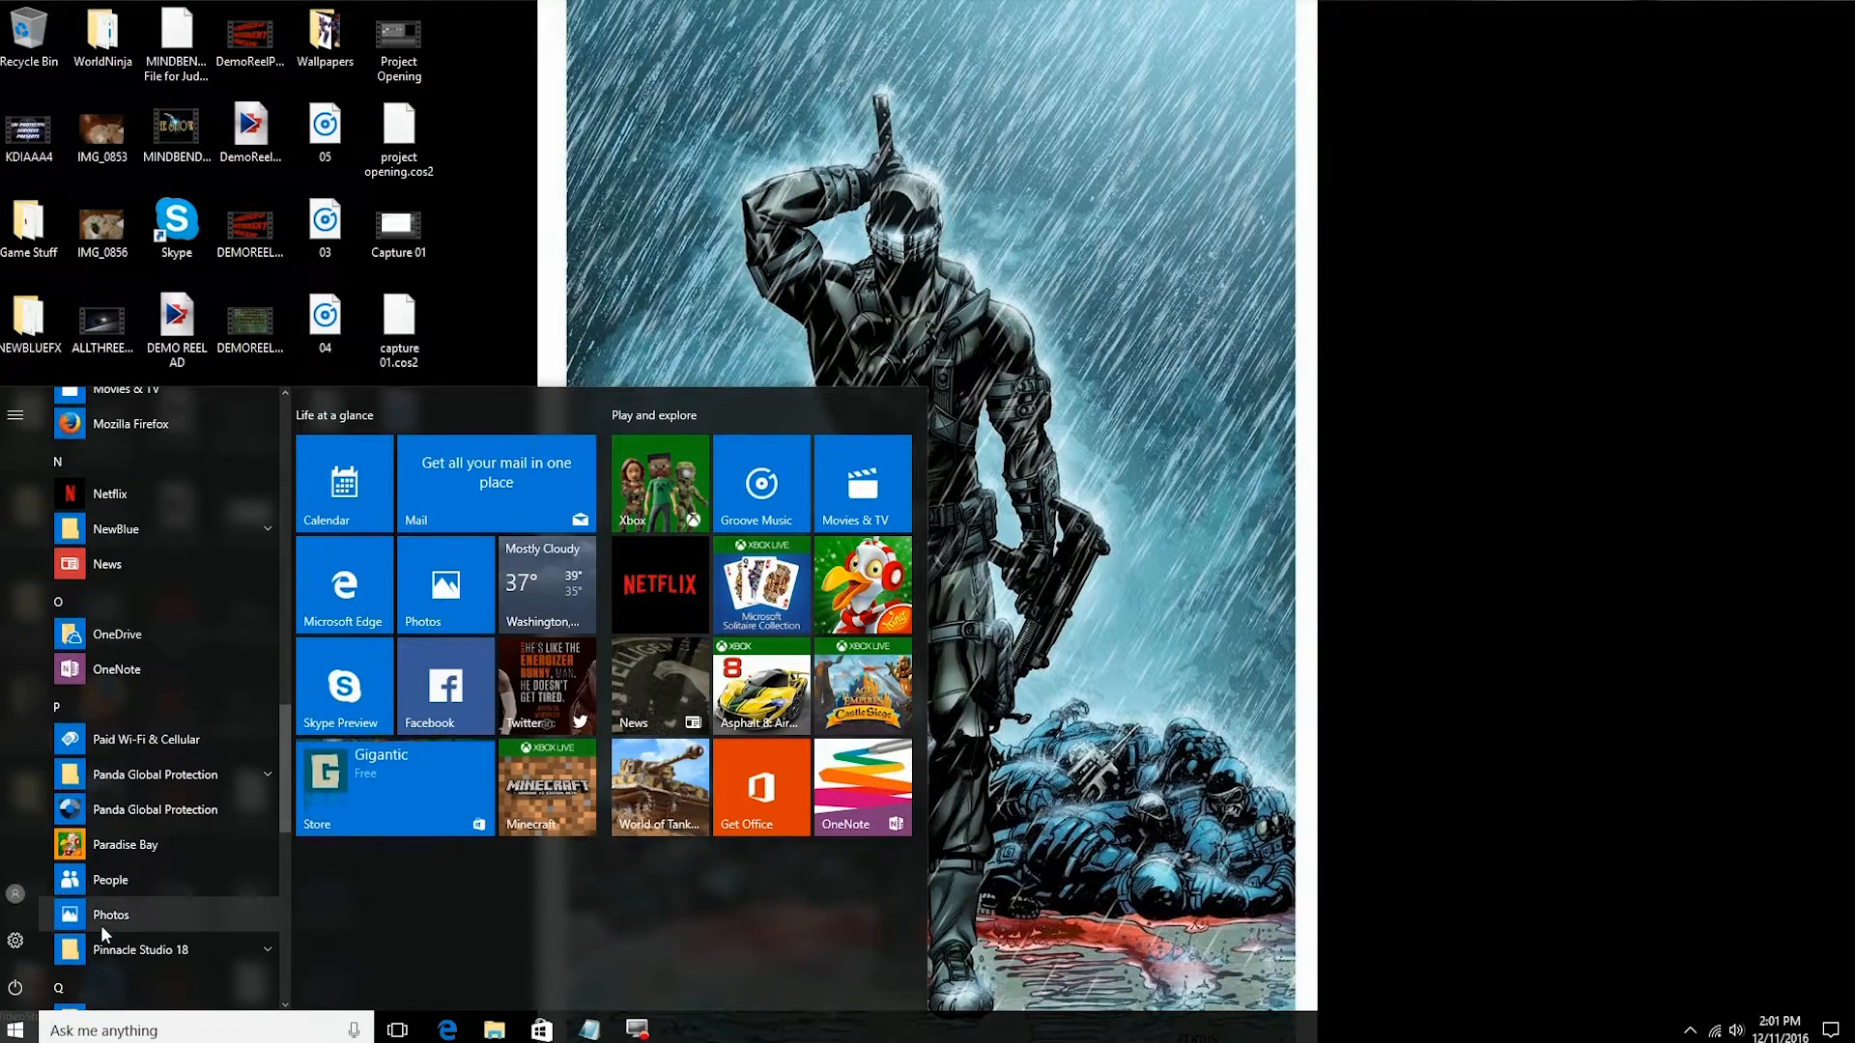
left_click(145, 855)
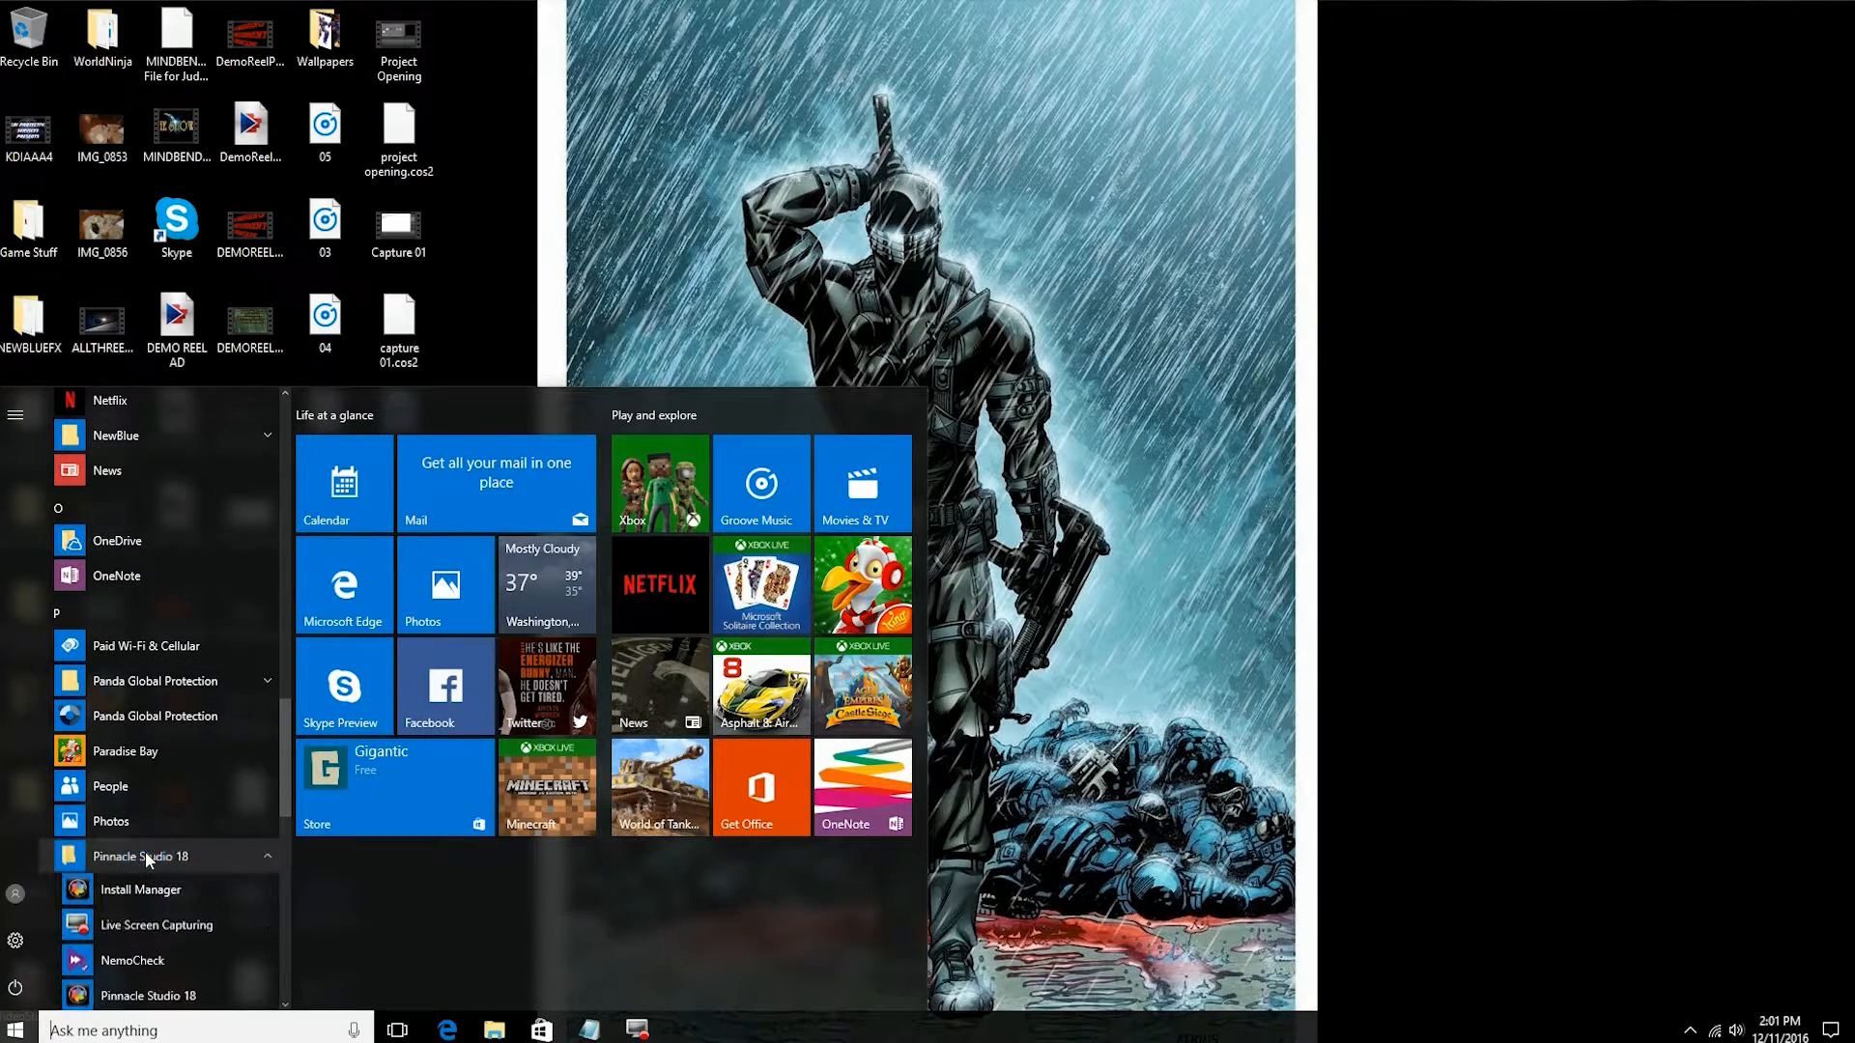
scroll(176, 862, "down", 2)
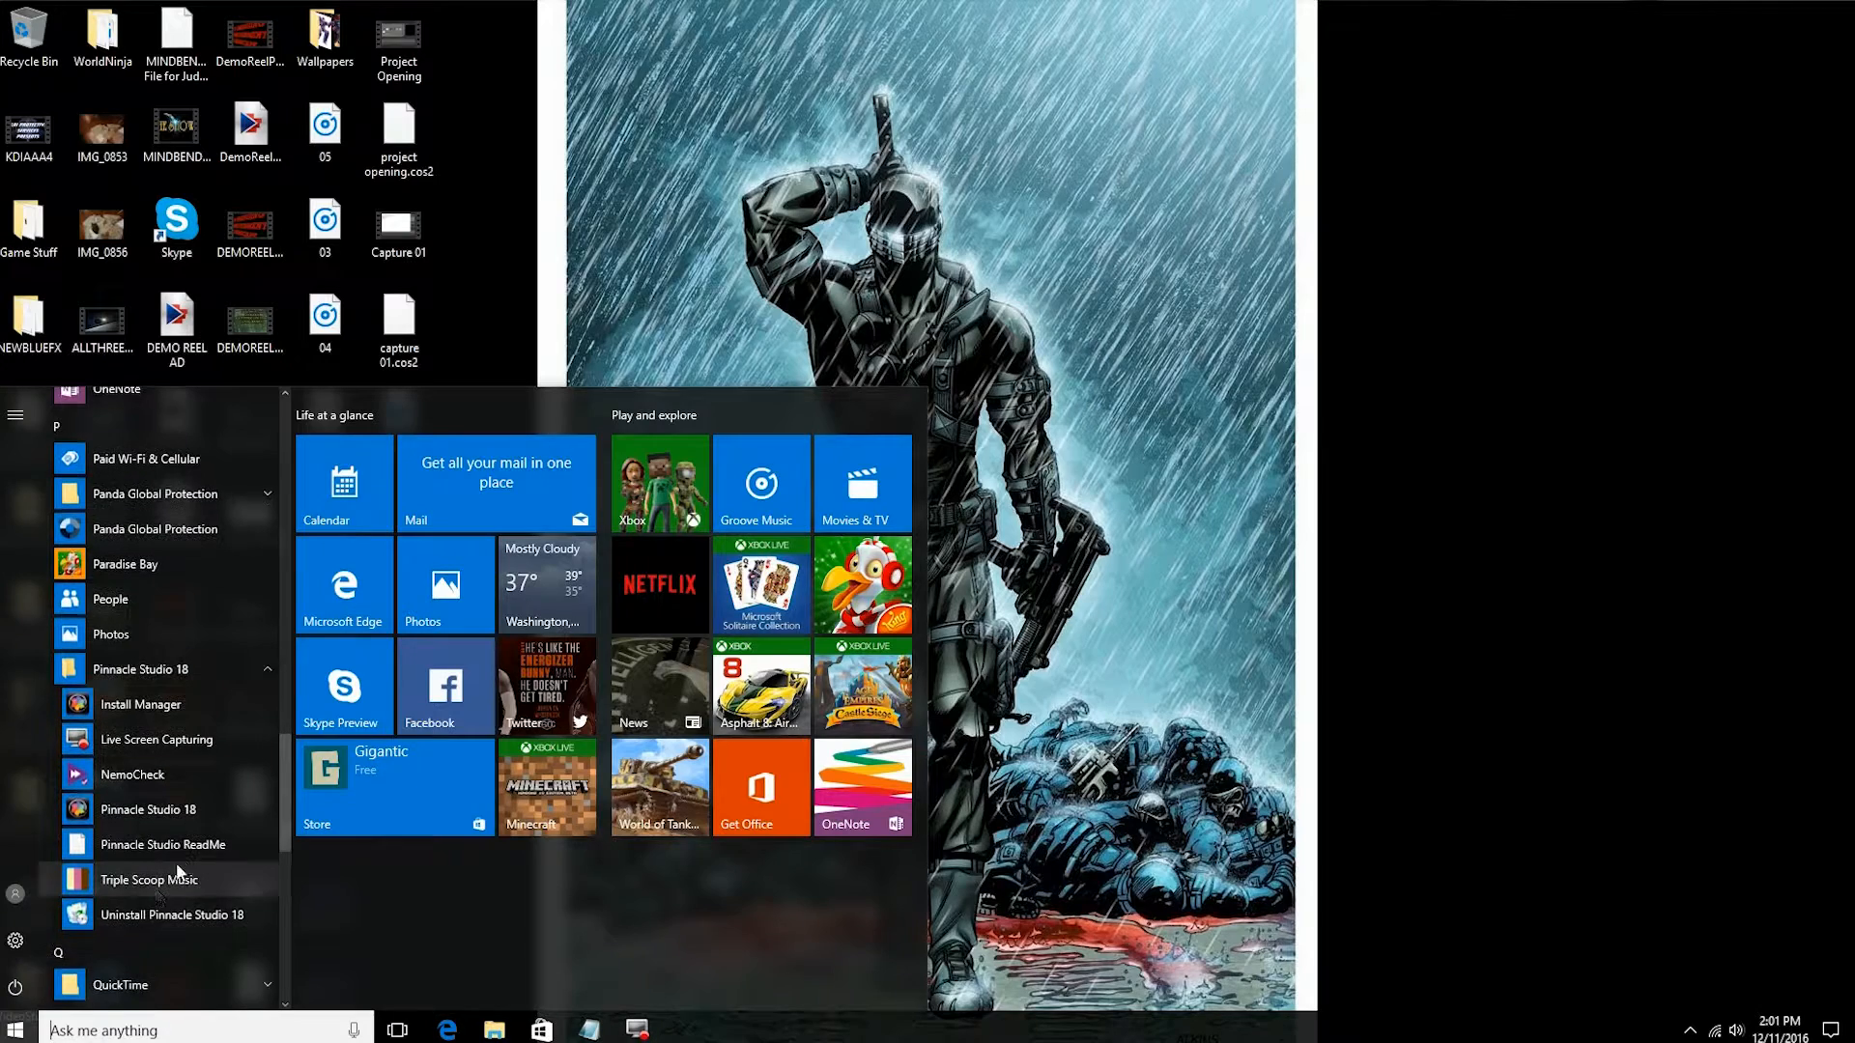
left_click(114, 809)
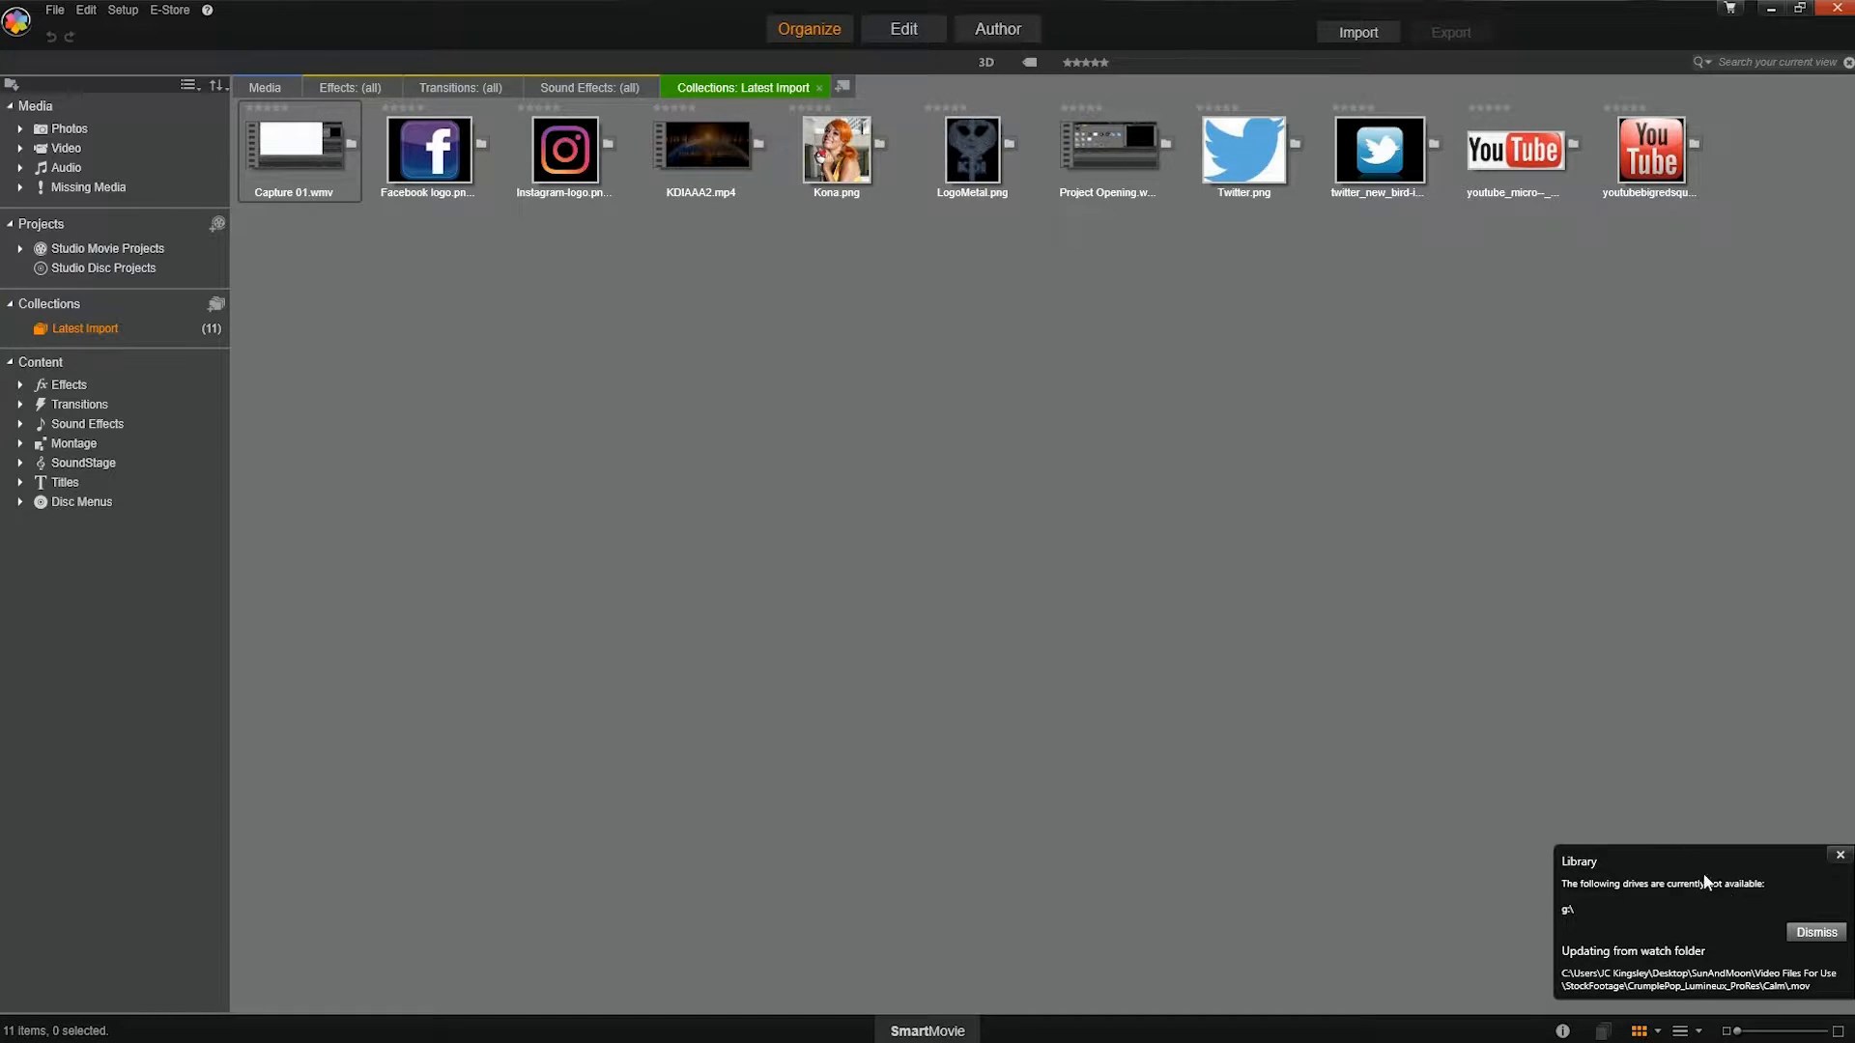
left_click(1816, 932)
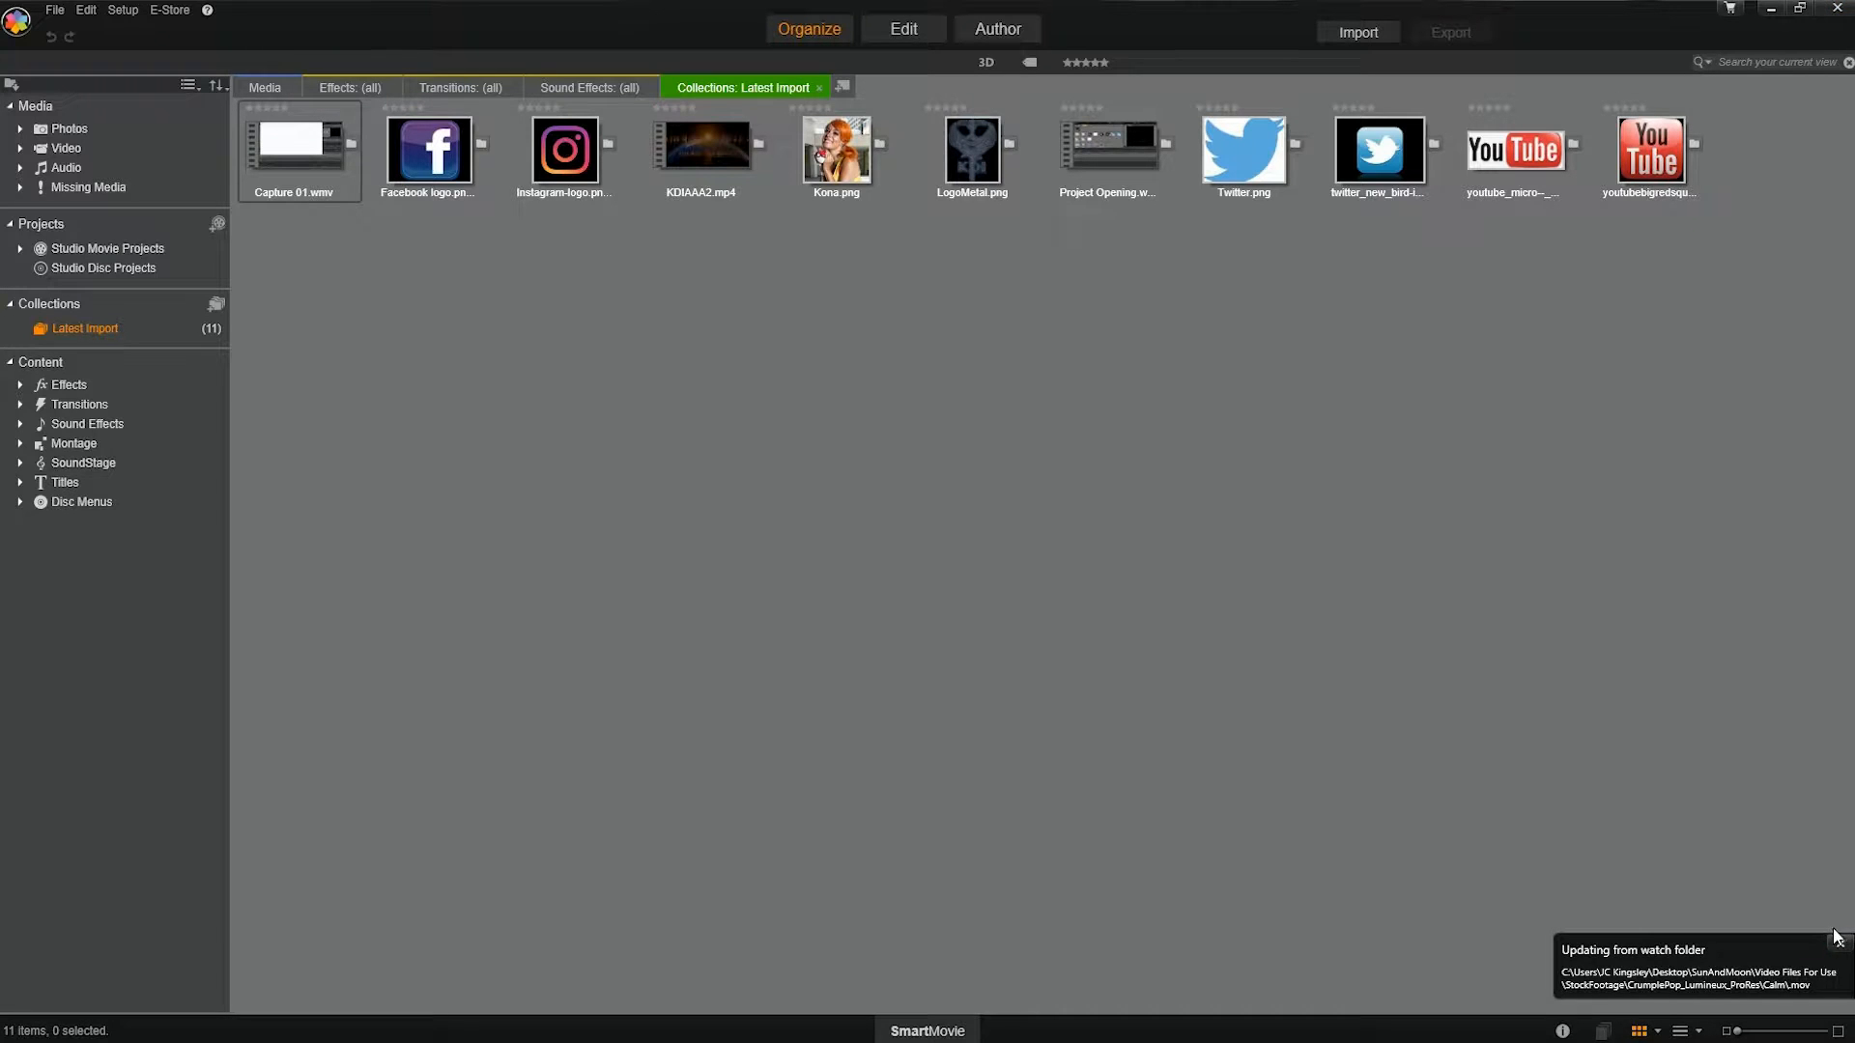
left_click(1838, 947)
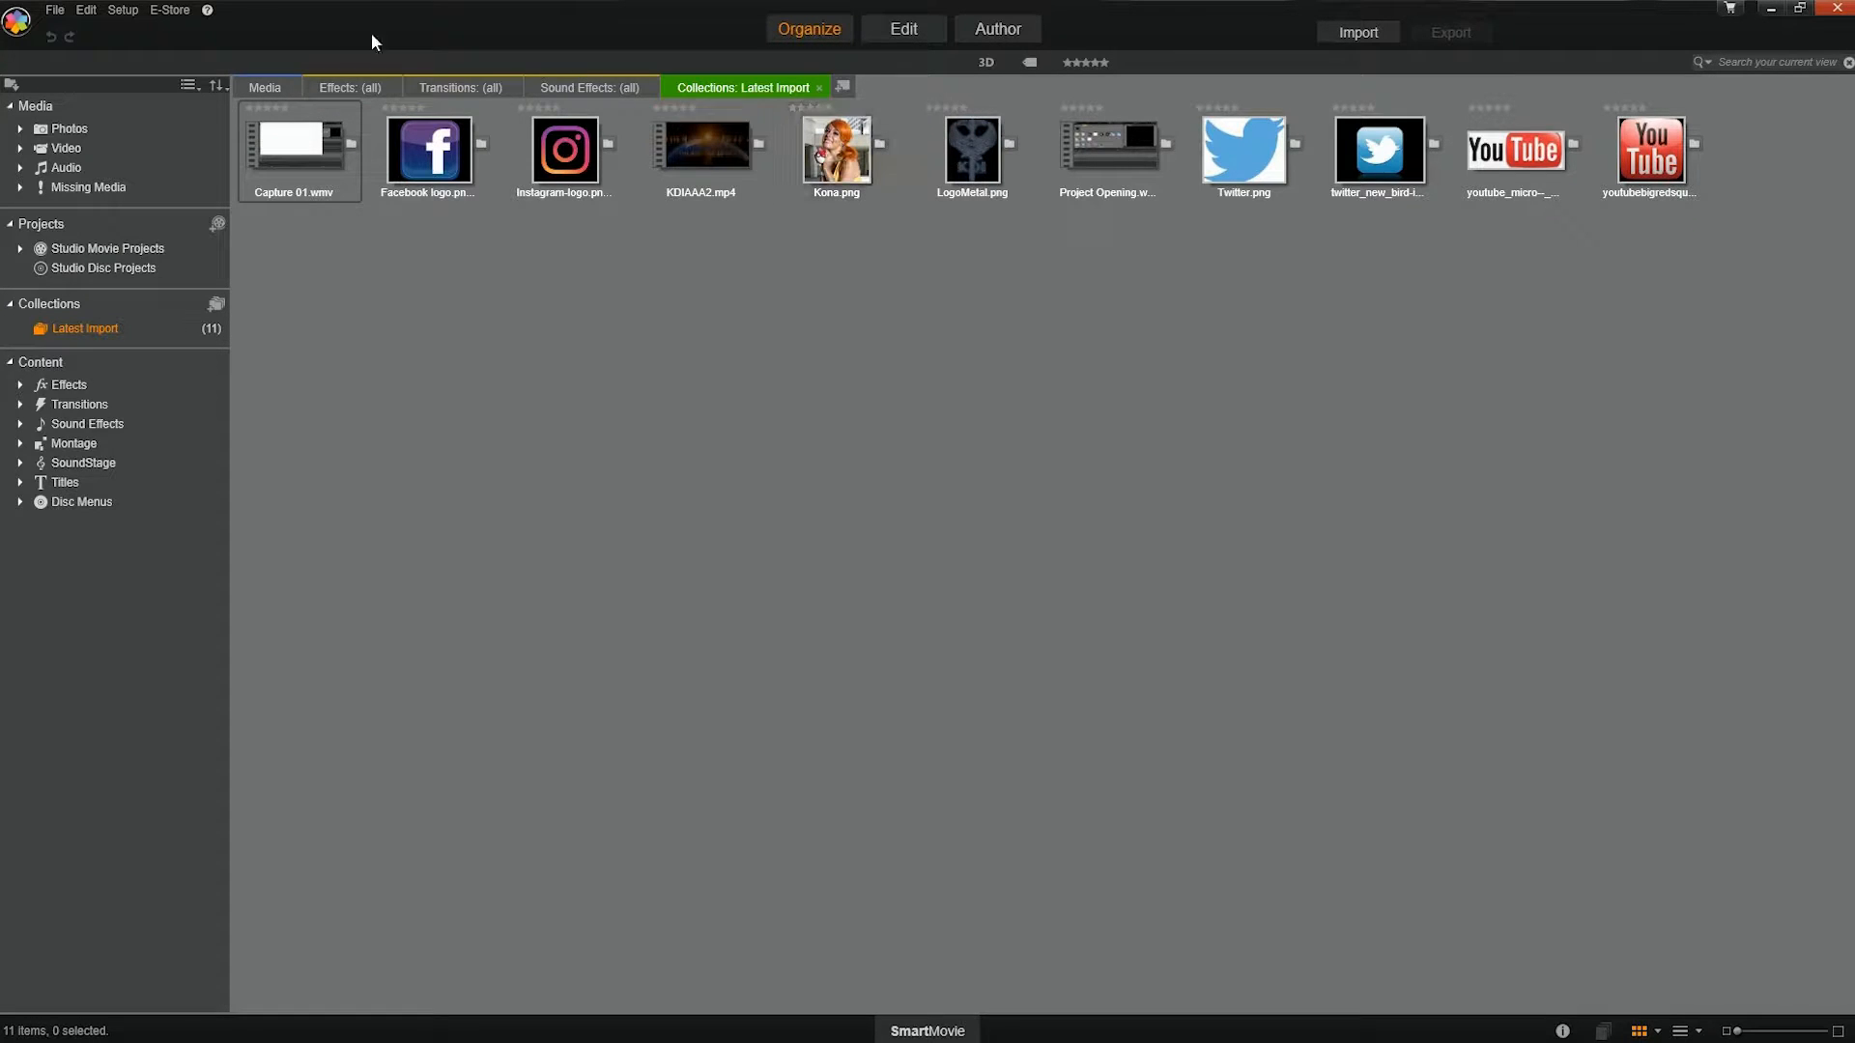
Add the Project Files folder inside the desktop's Pinnacle Studio Files folder as a watchfolder in the application setup.
left_click(123, 11)
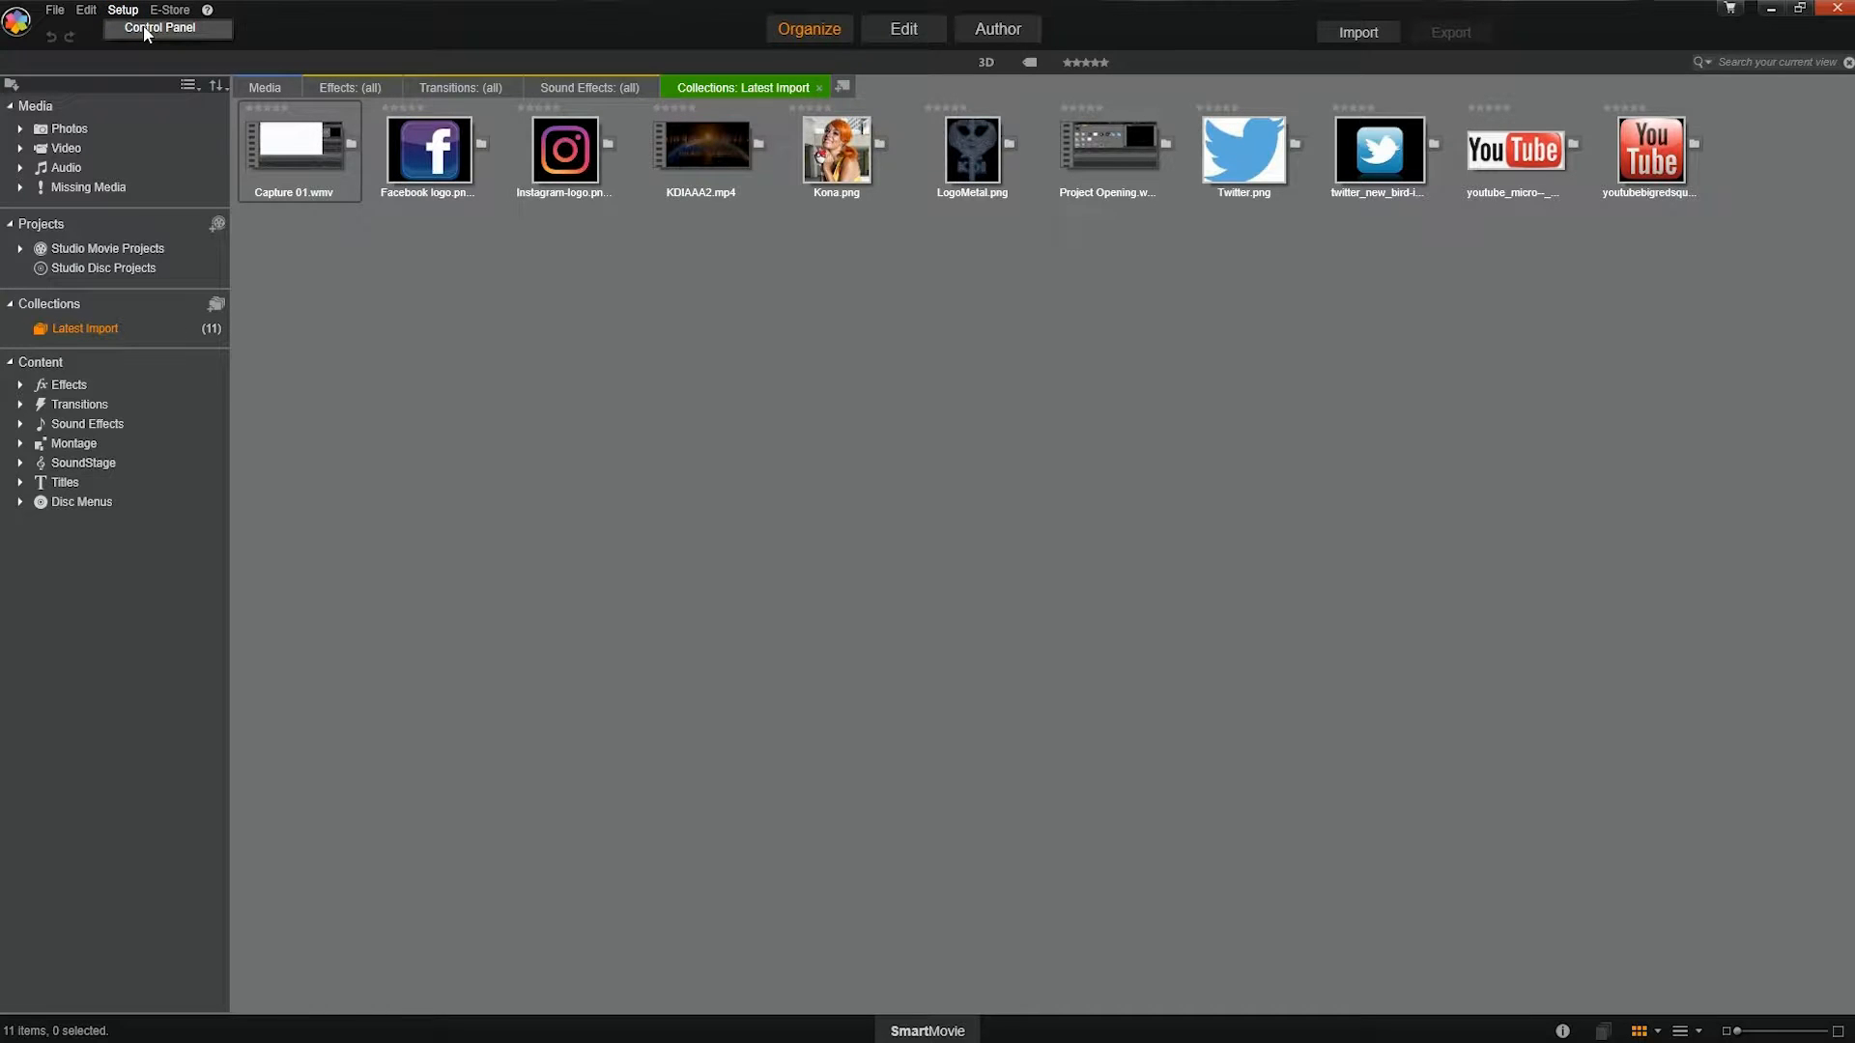
left_click(145, 32)
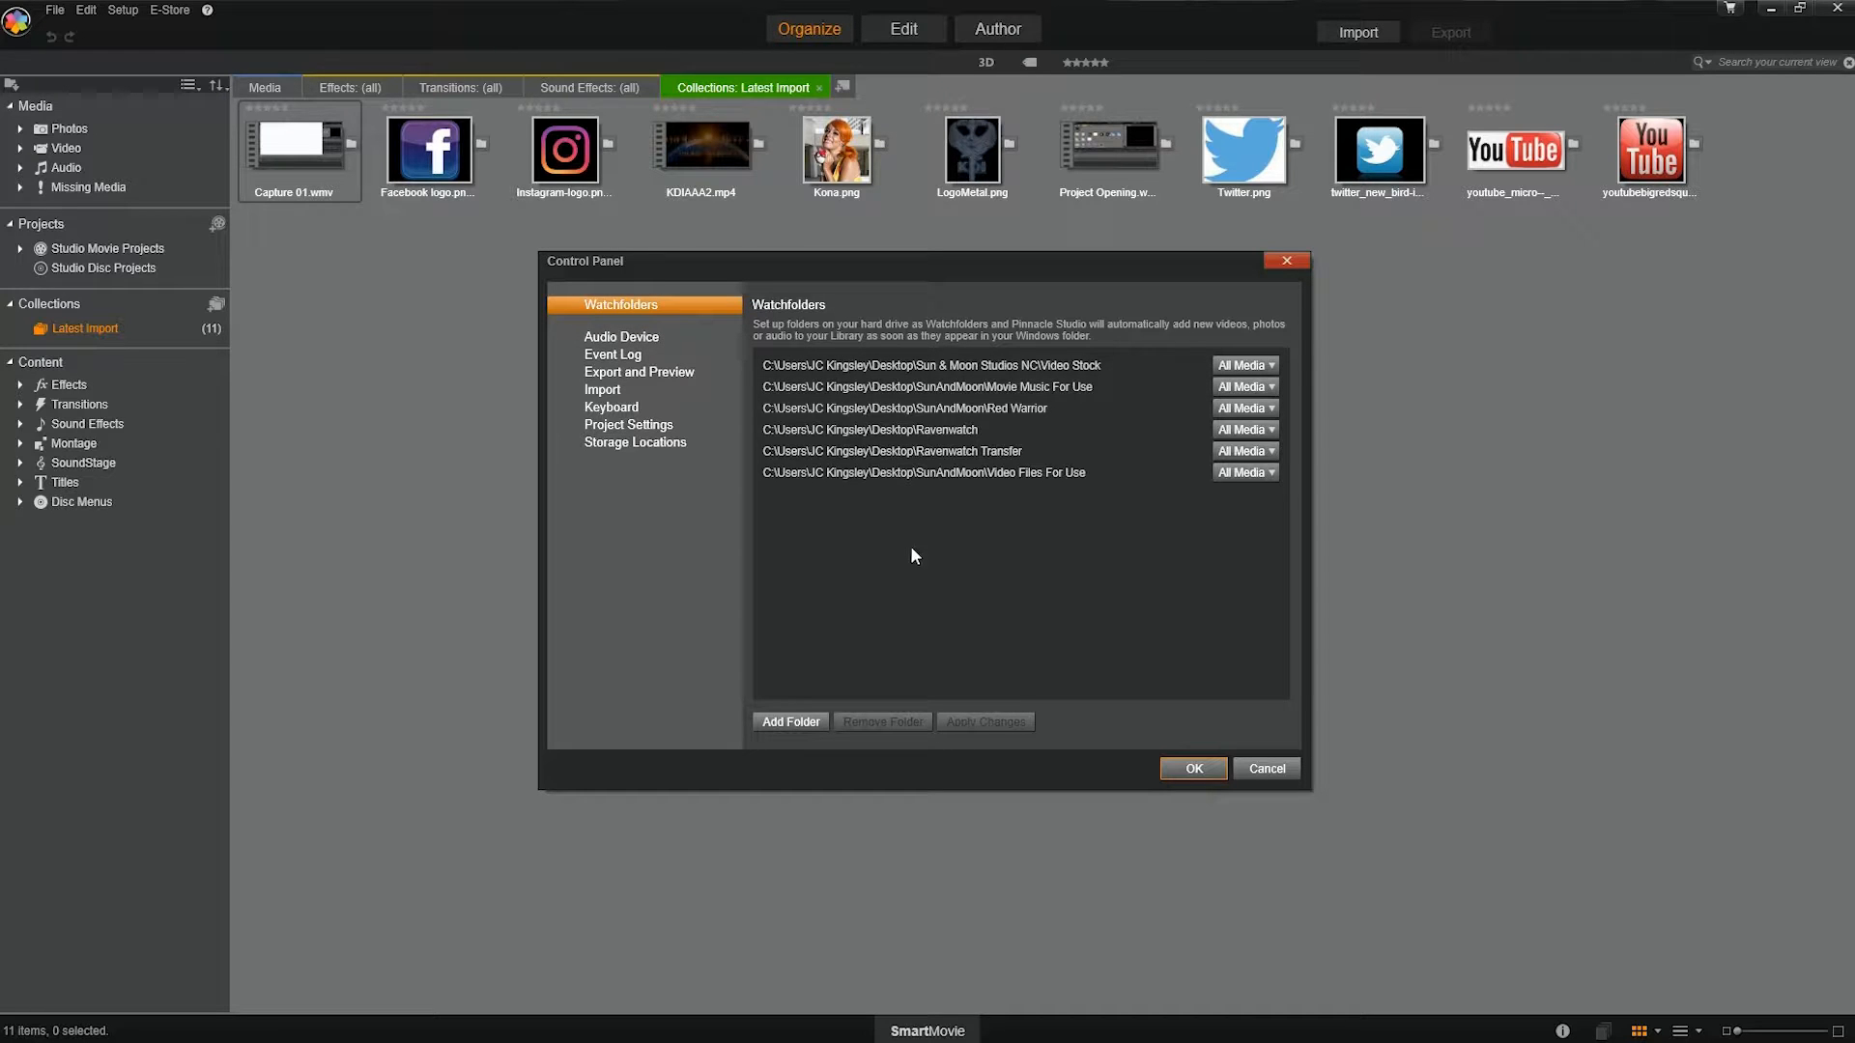
left_click(793, 722)
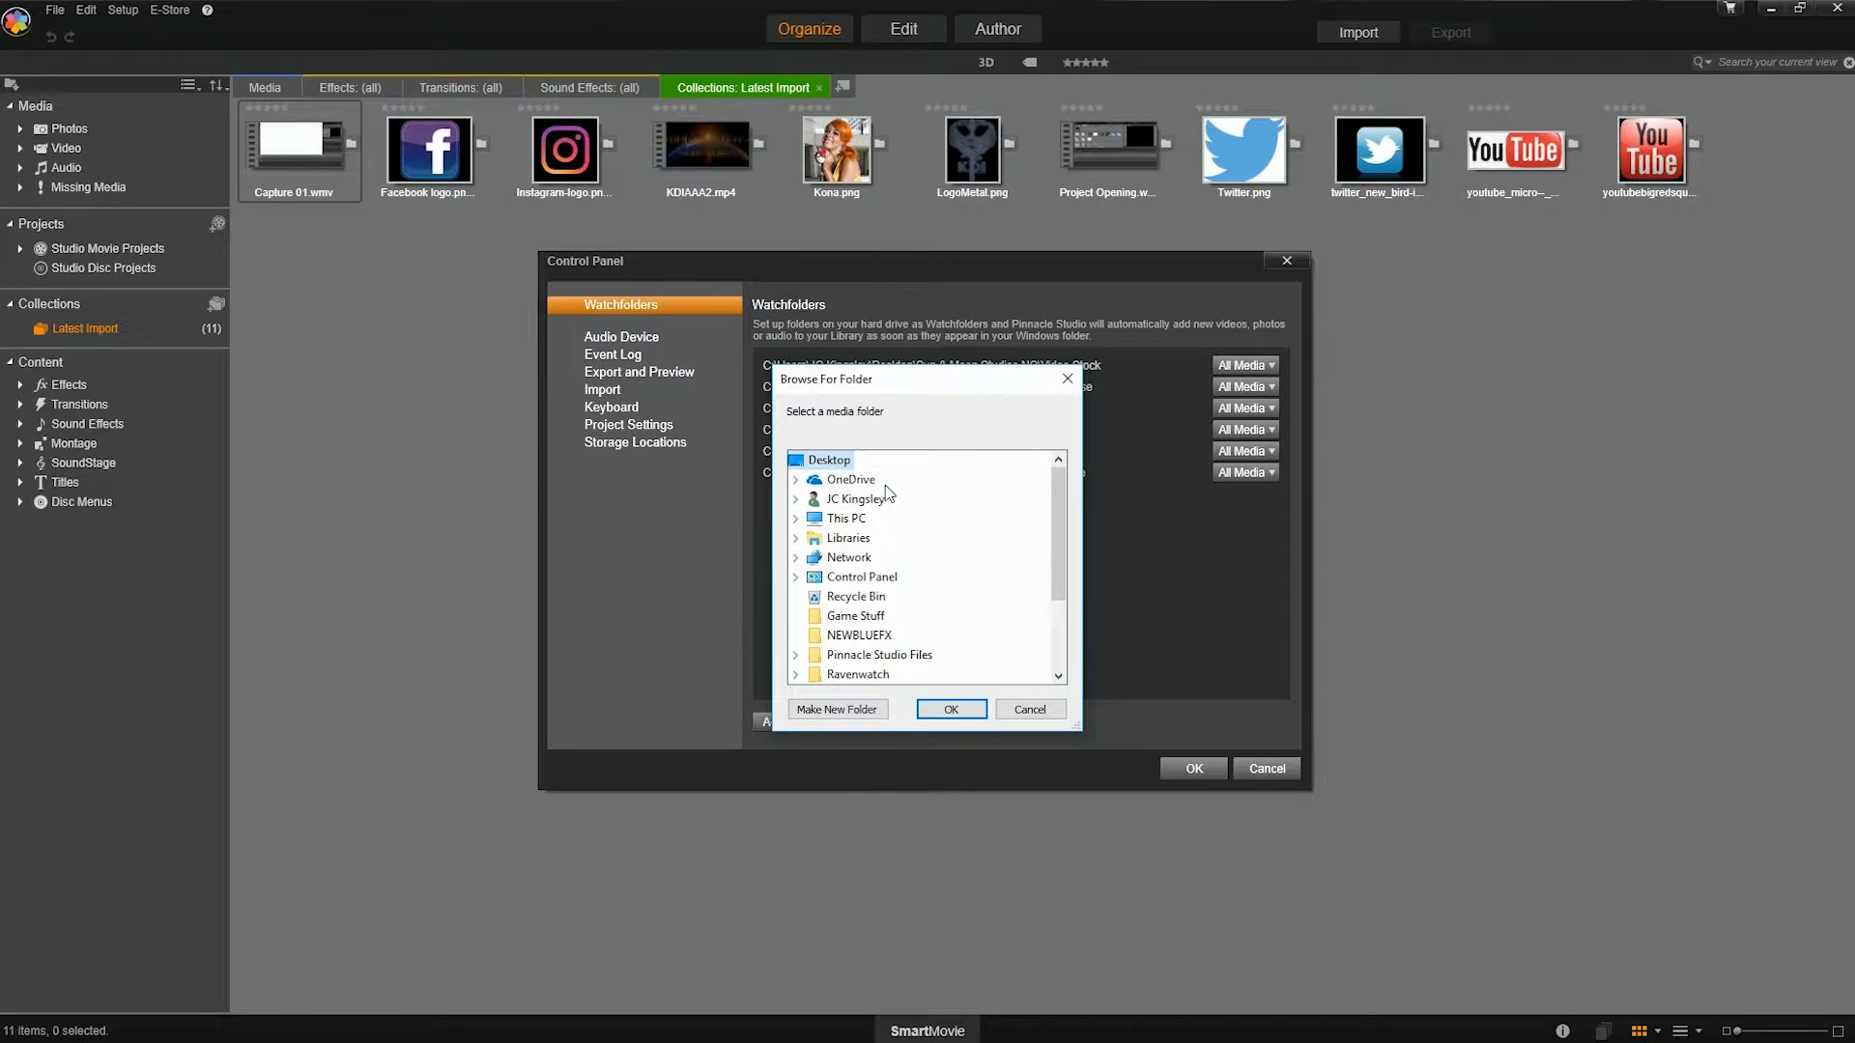
scroll(907, 580, "down", 2)
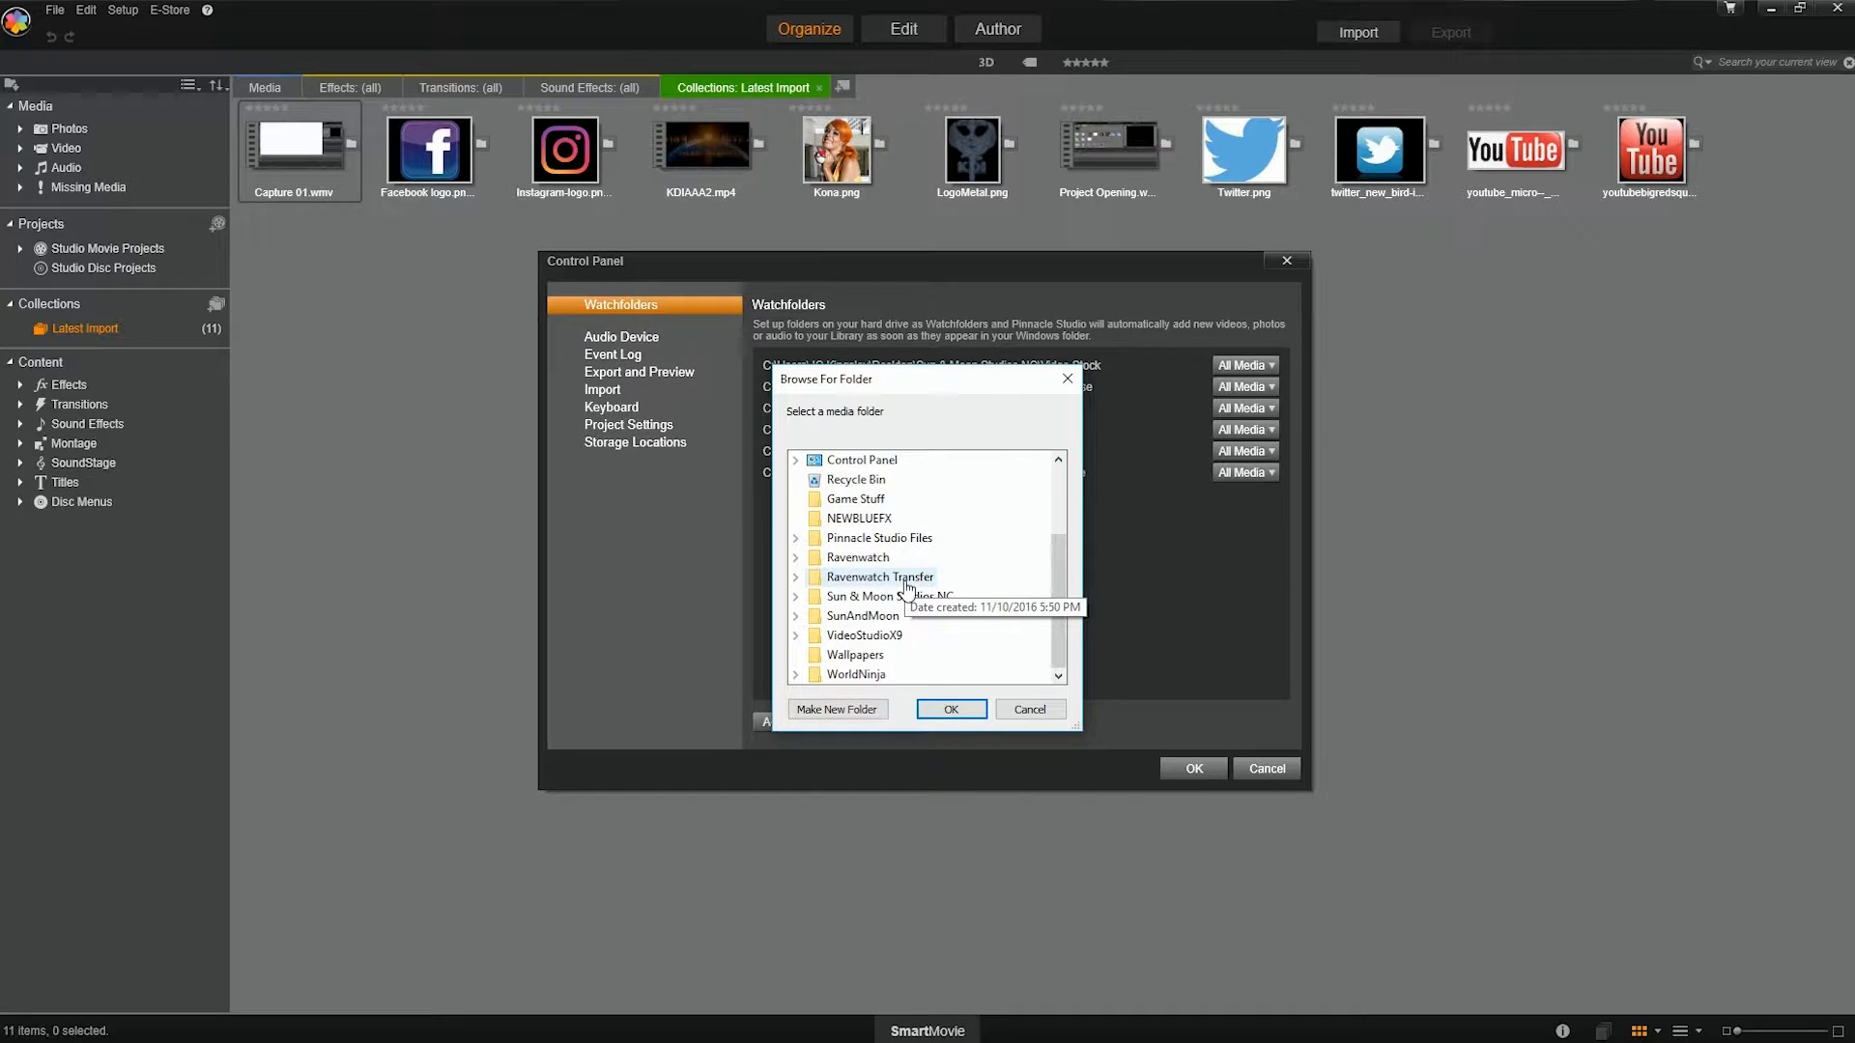
left_click(796, 539)
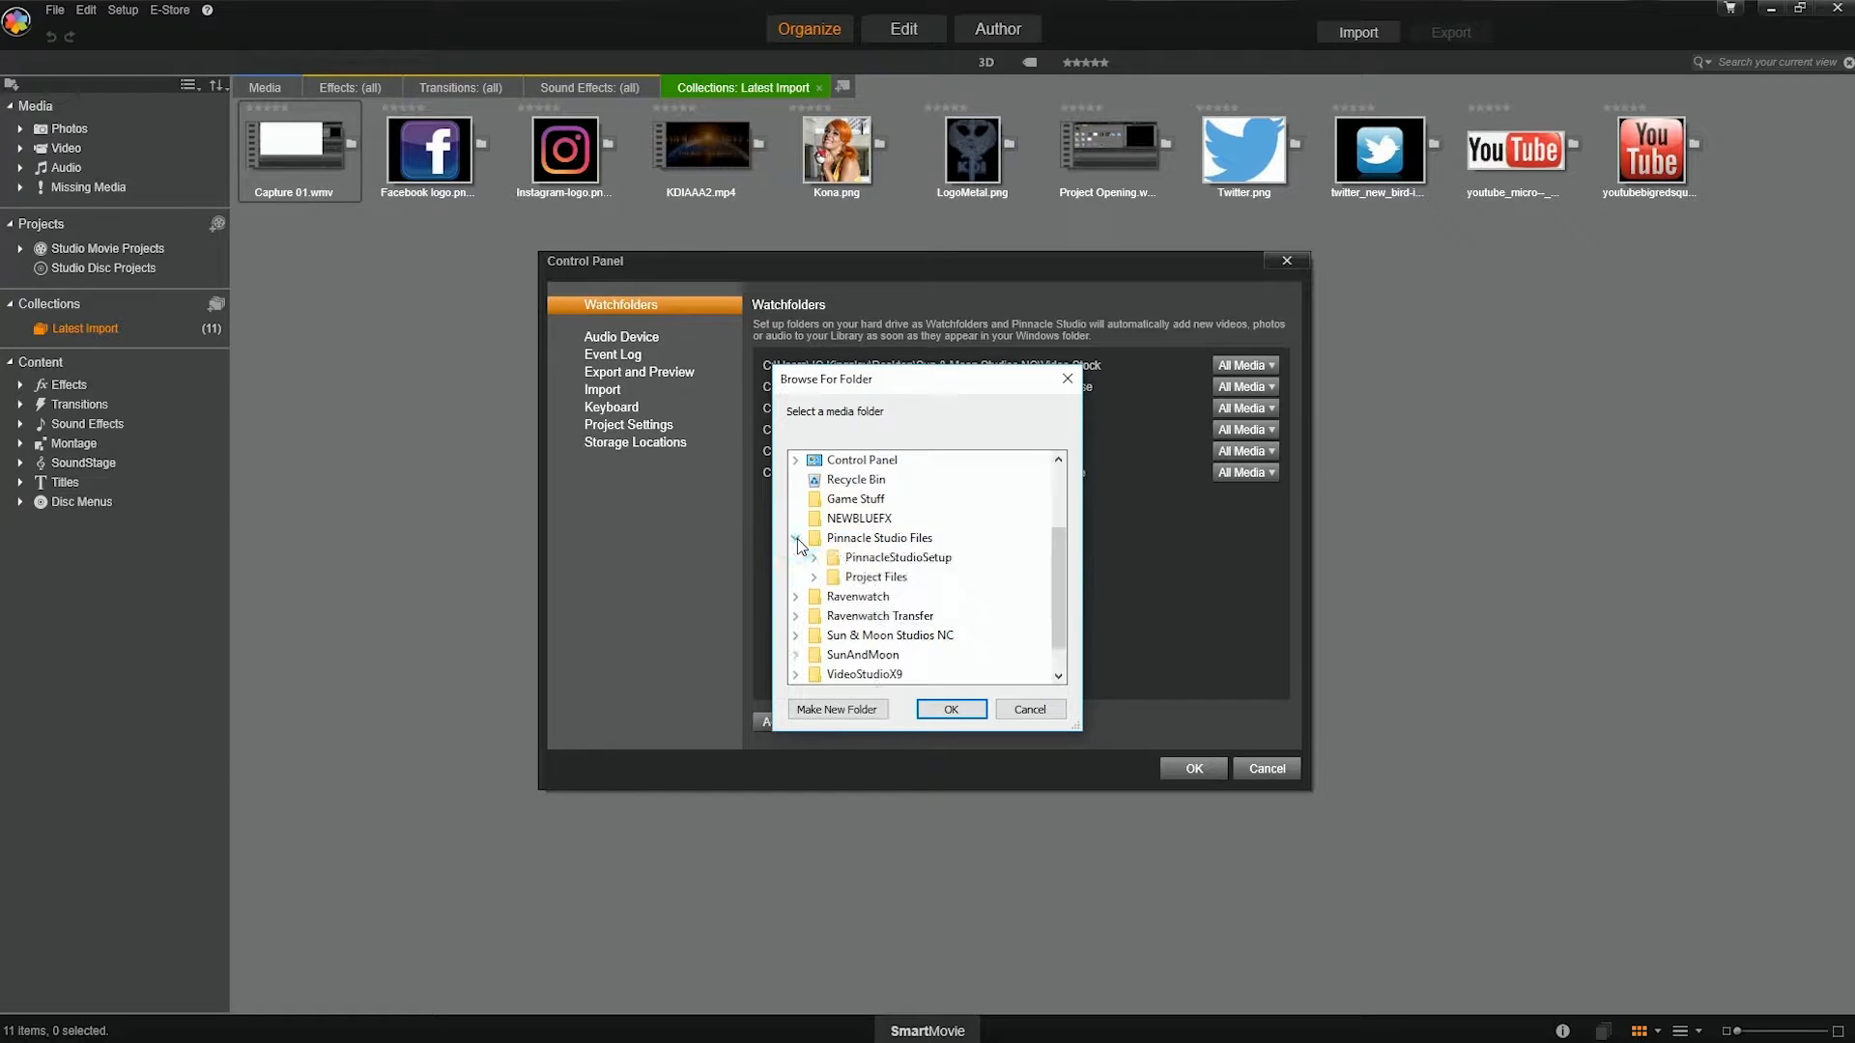
double_click(839, 580)
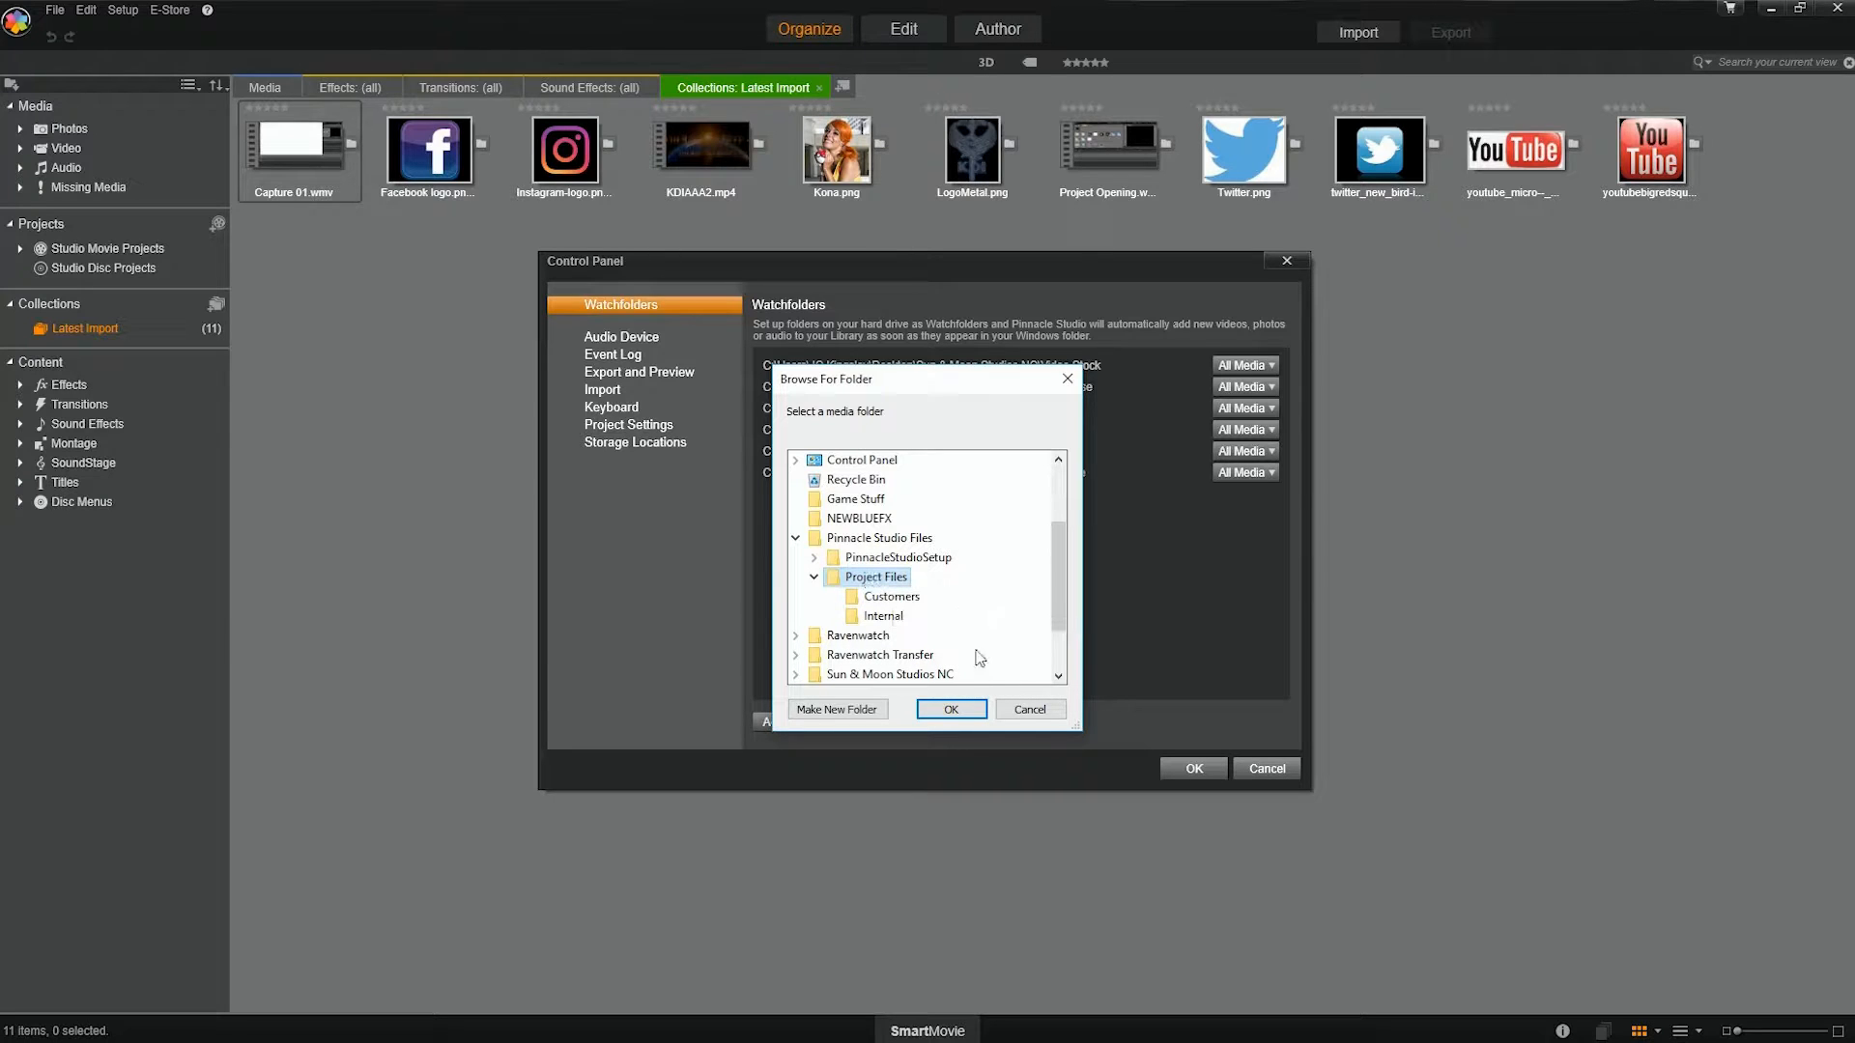
left_click(952, 710)
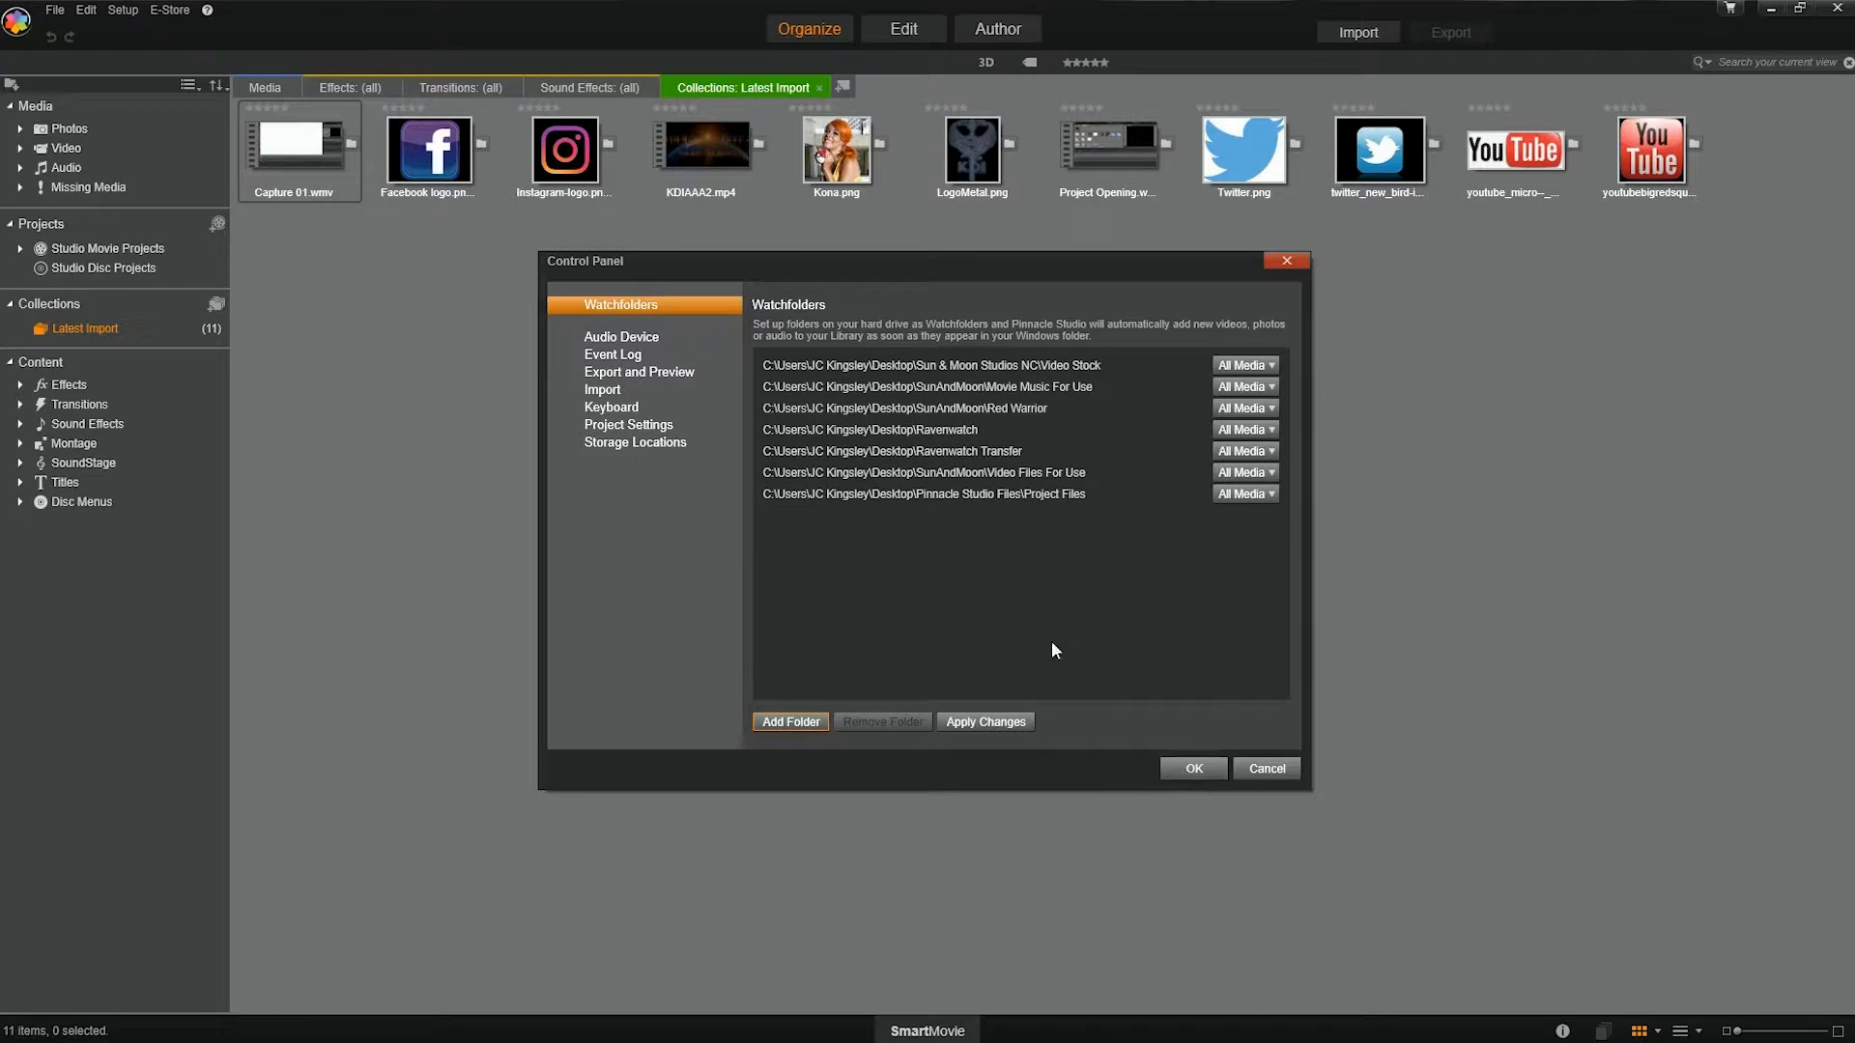
Set the default video standard for new movie projects to HD 1920x1080/25p.
left_click(626, 427)
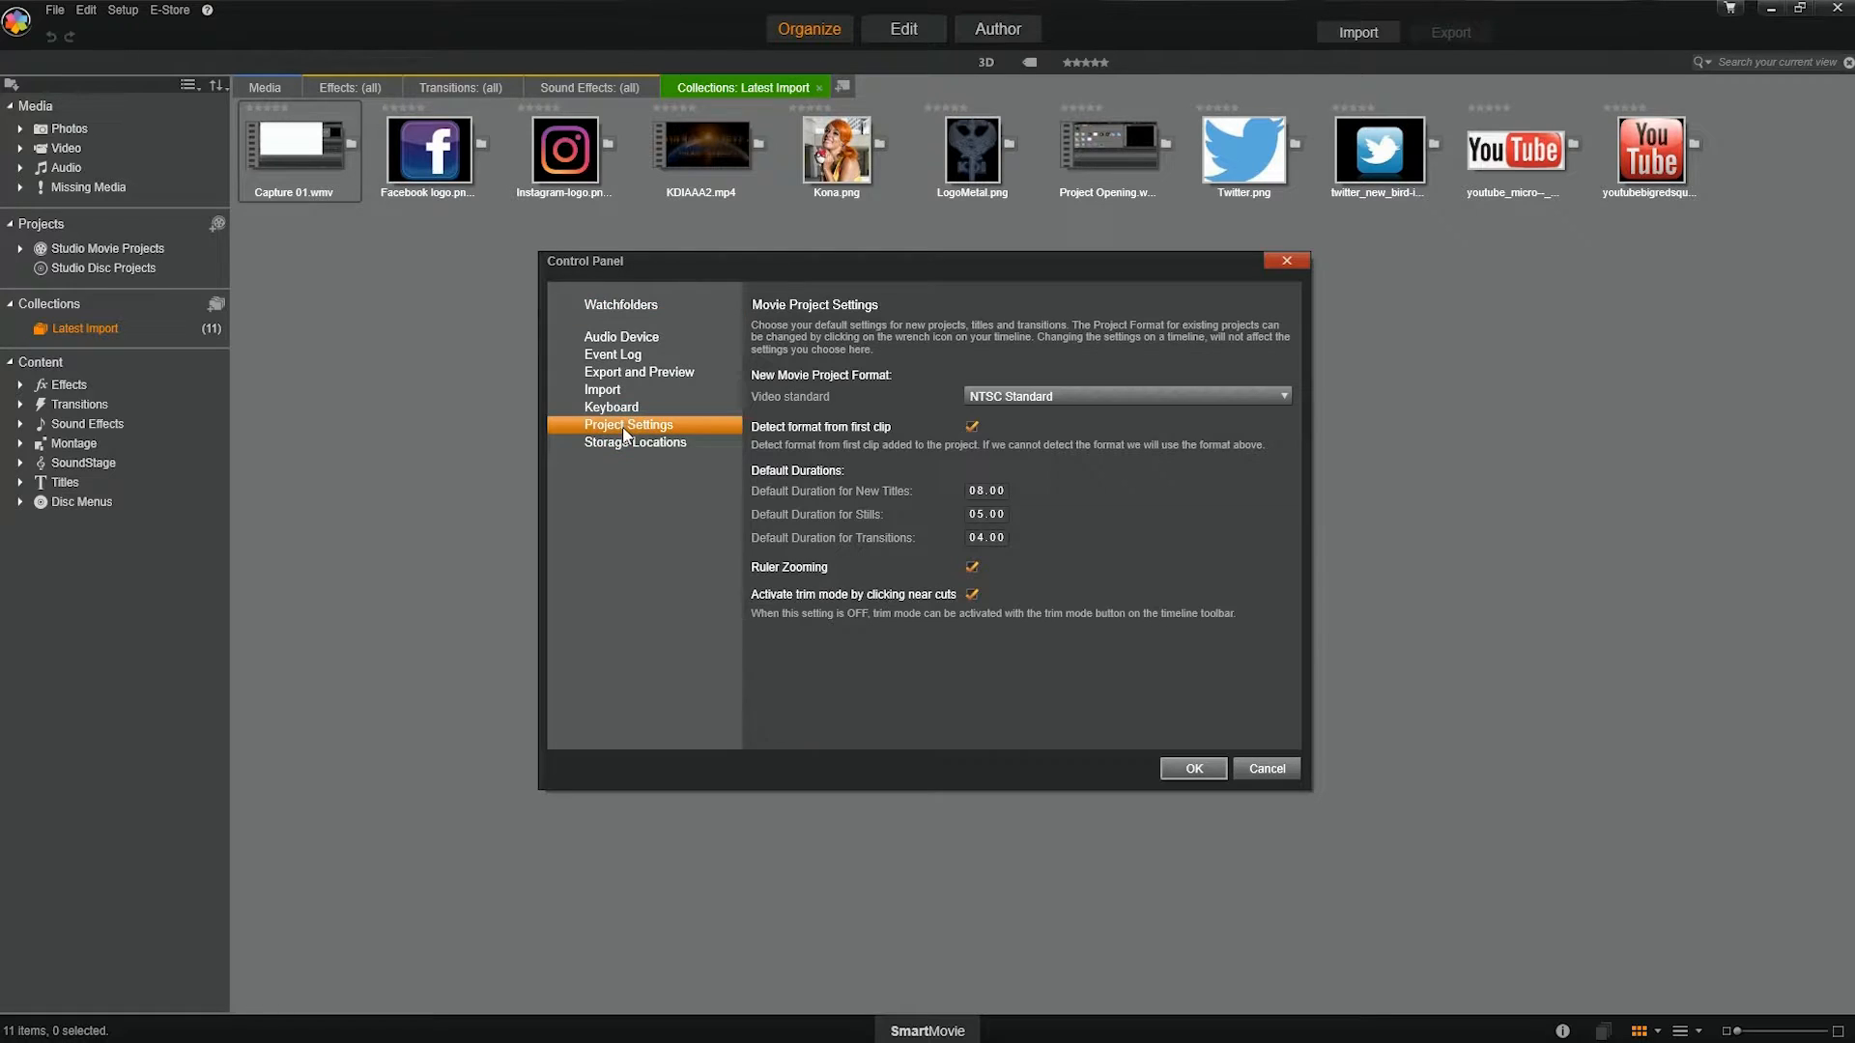
left_click(1034, 396)
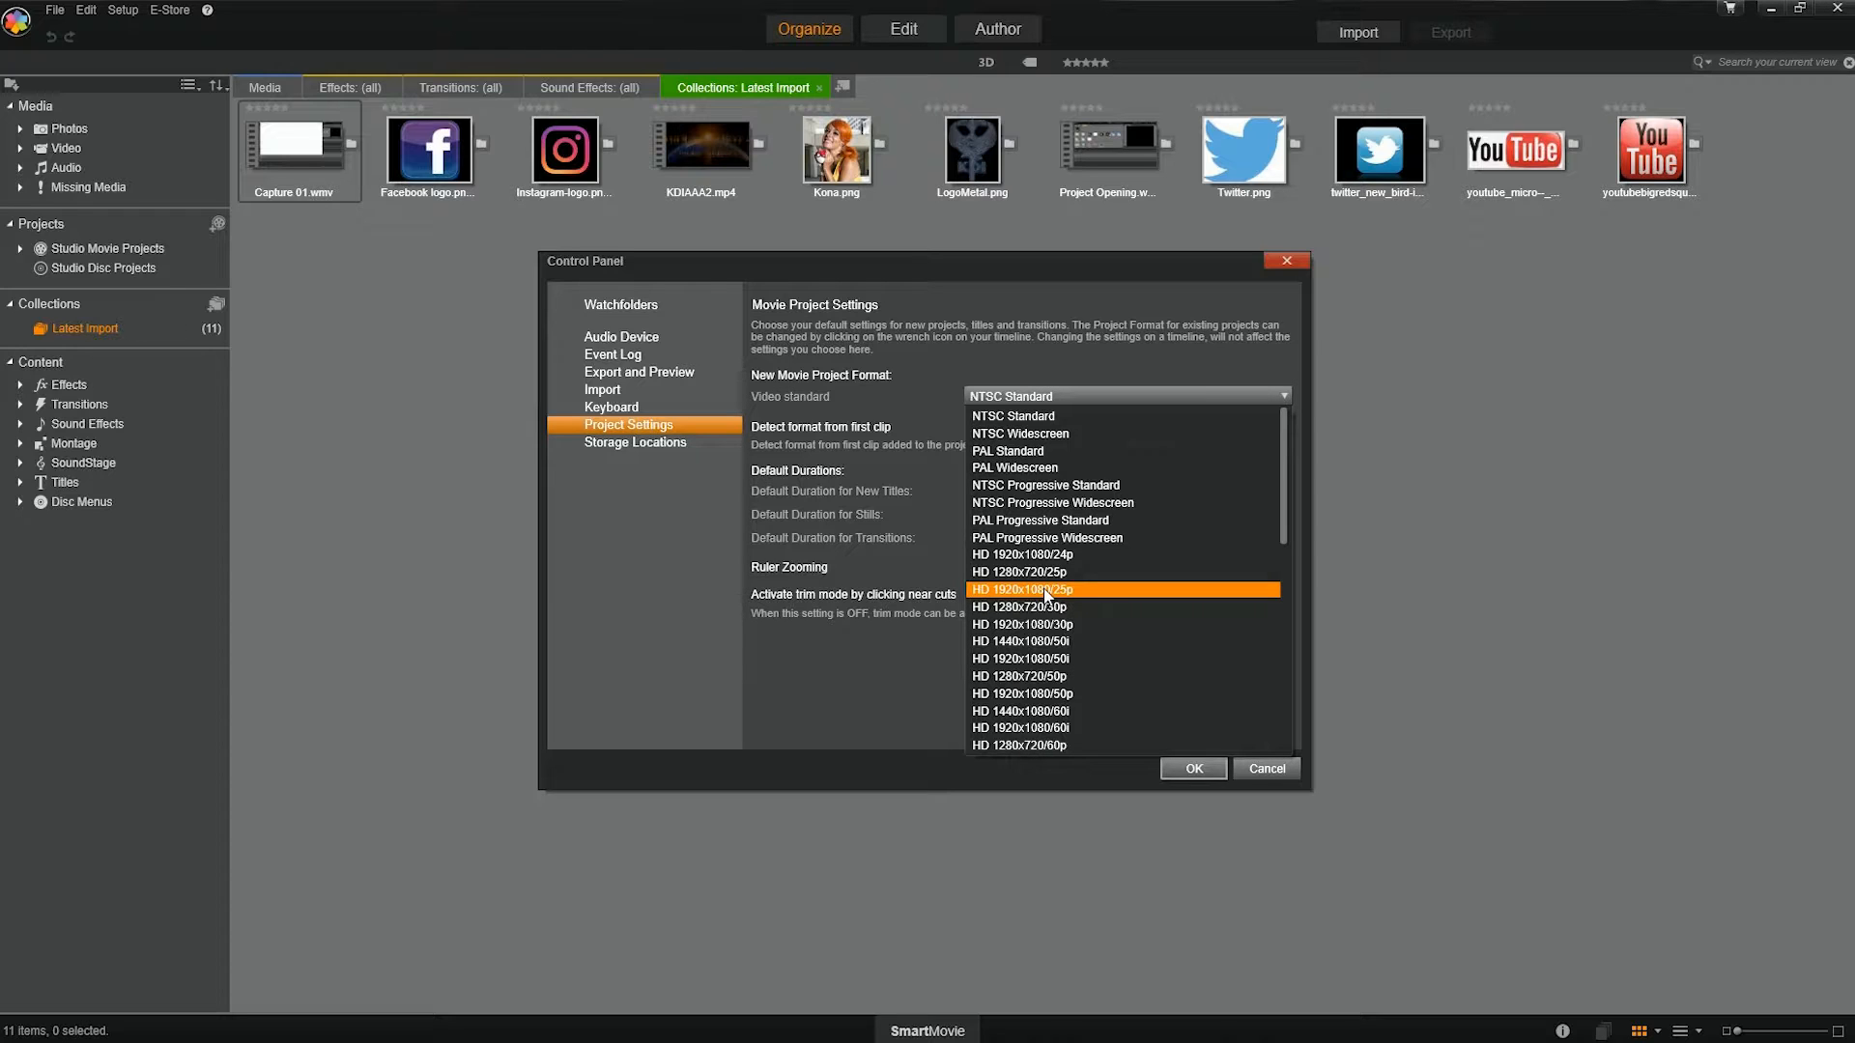
left_click(1045, 591)
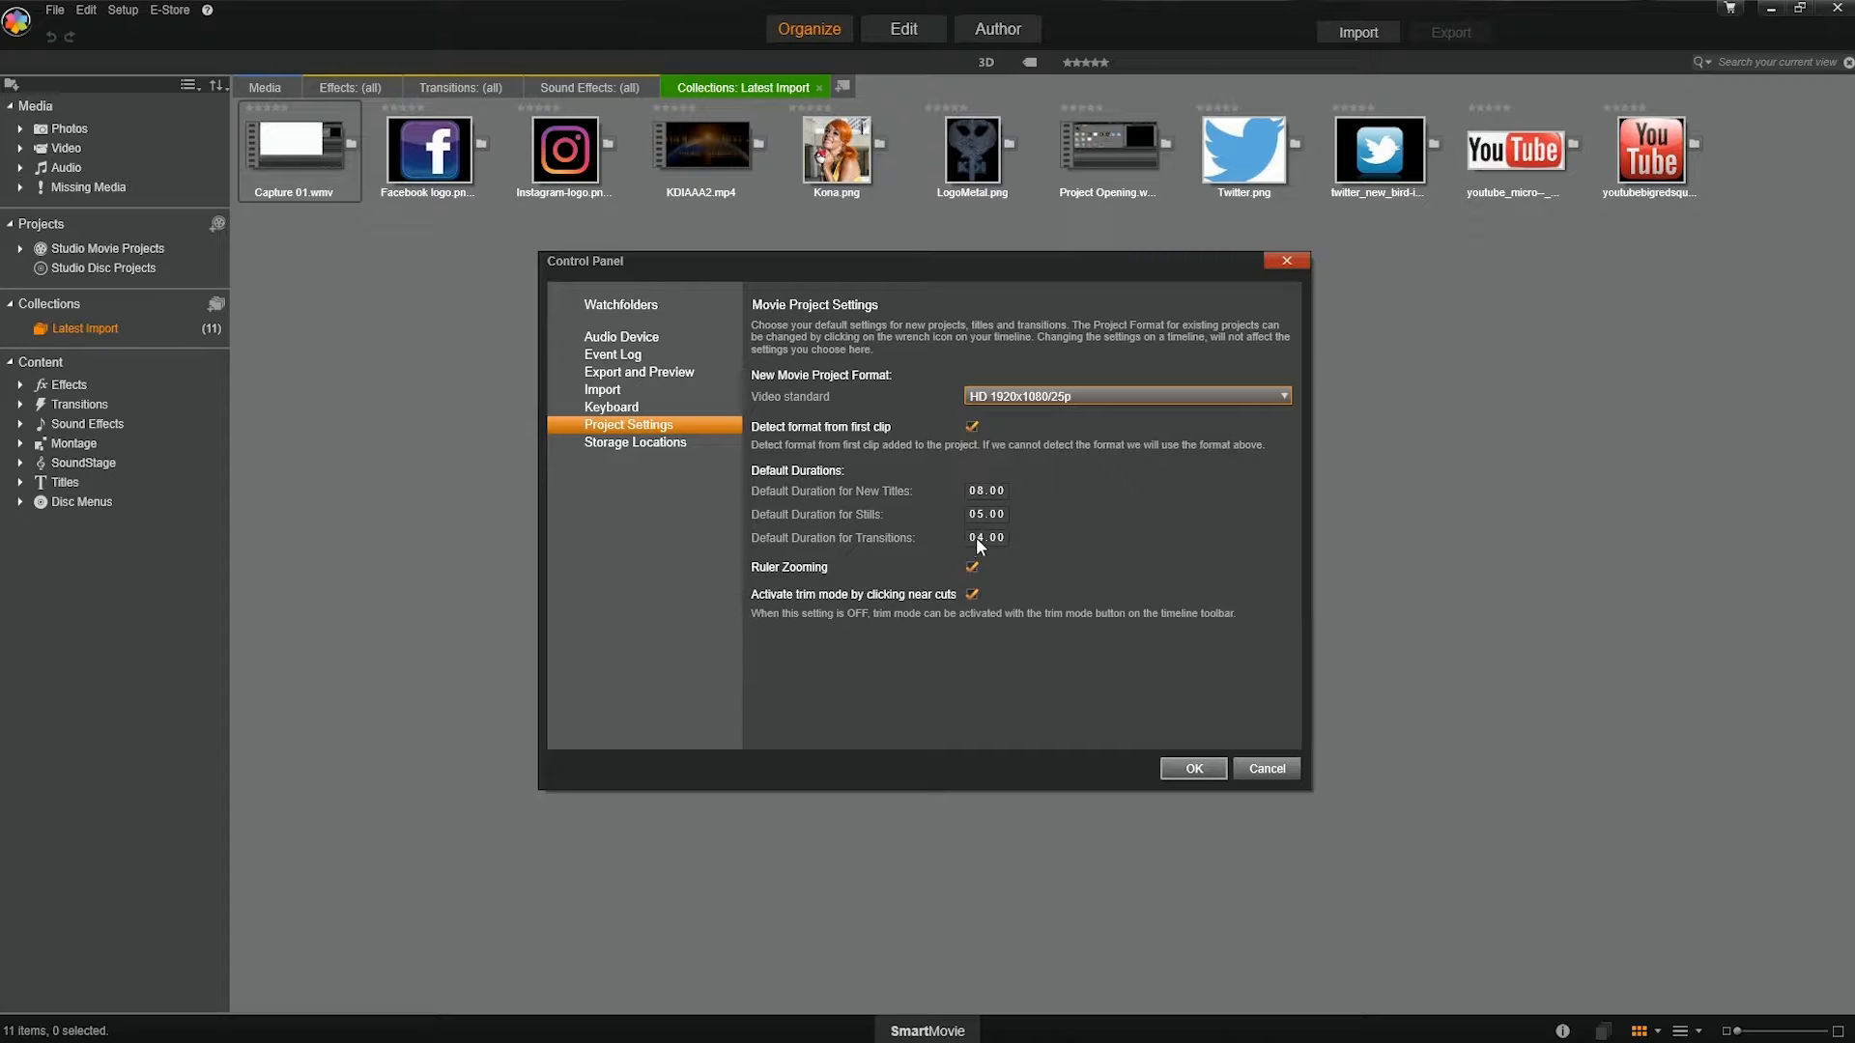
Set the default transition duration to 05.00, toggle trim mode activation near cuts, and accept the settings.
left_click(976, 540)
type("050")
key("BackSpace")
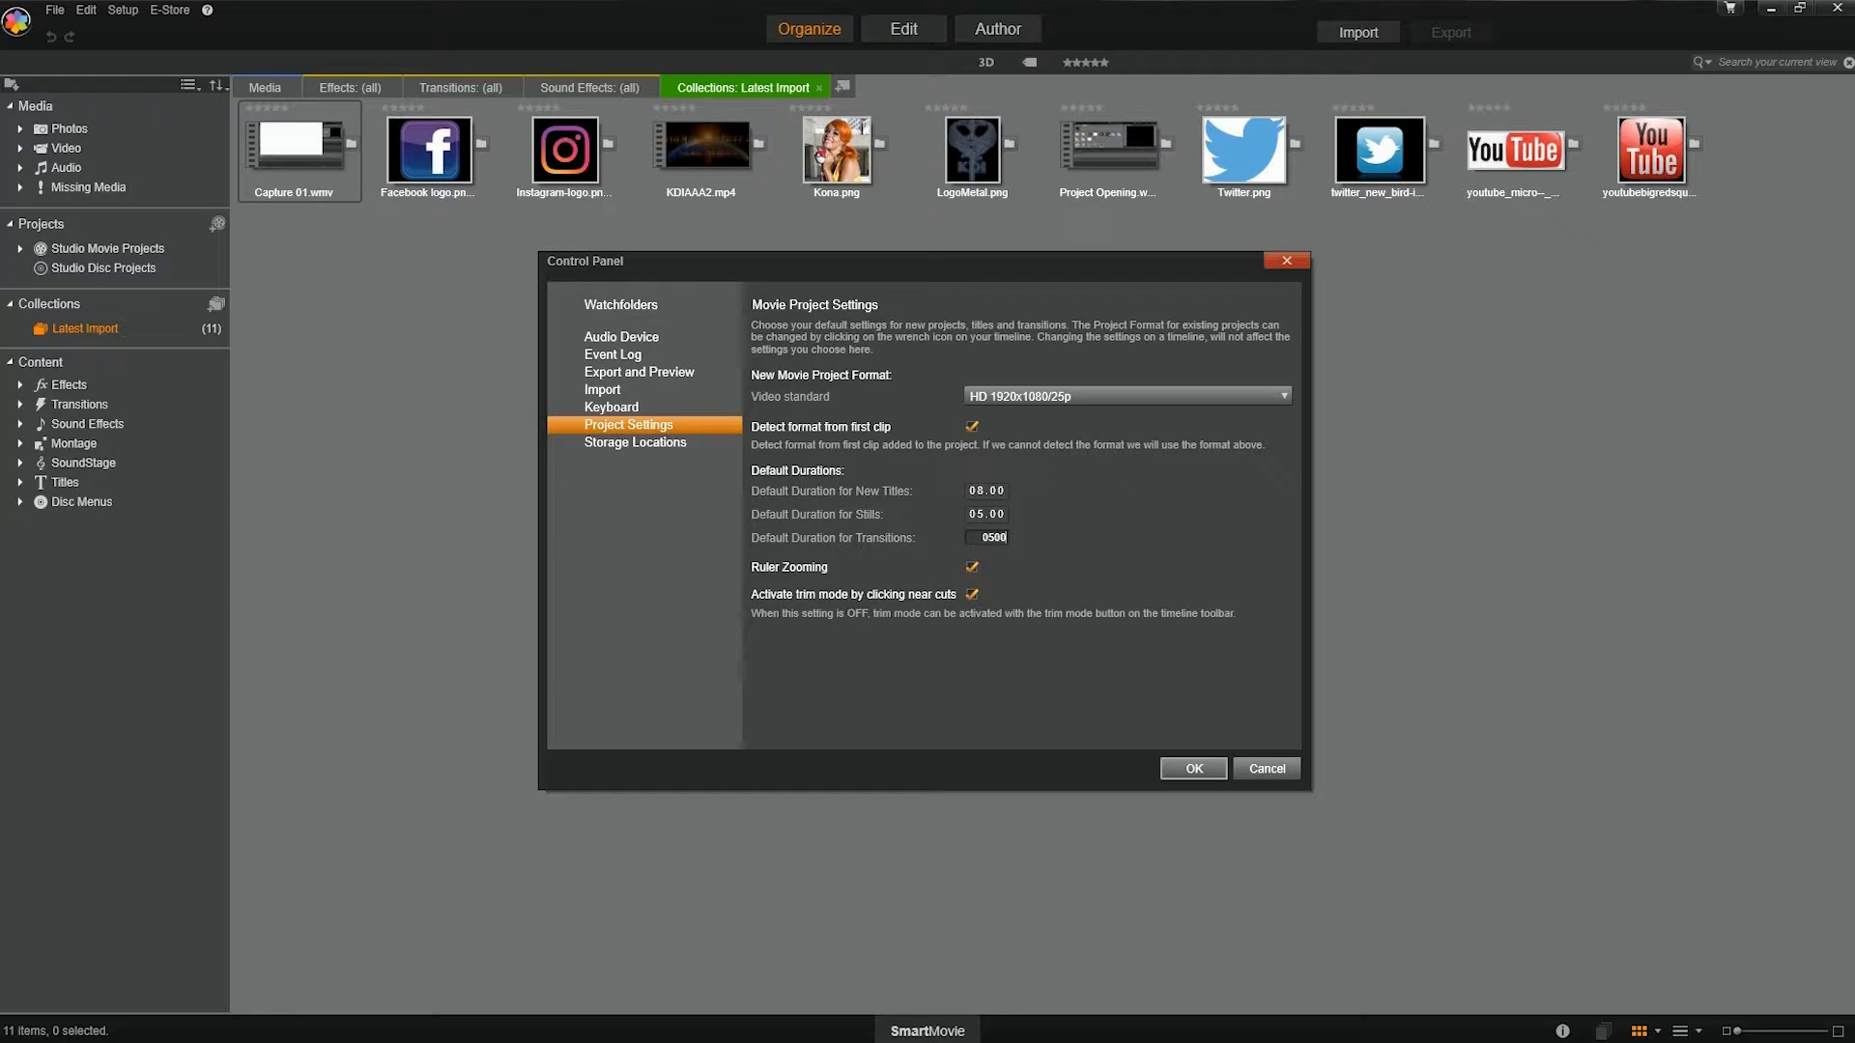
key("Return")
left_click(974, 593)
left_click(1194, 768)
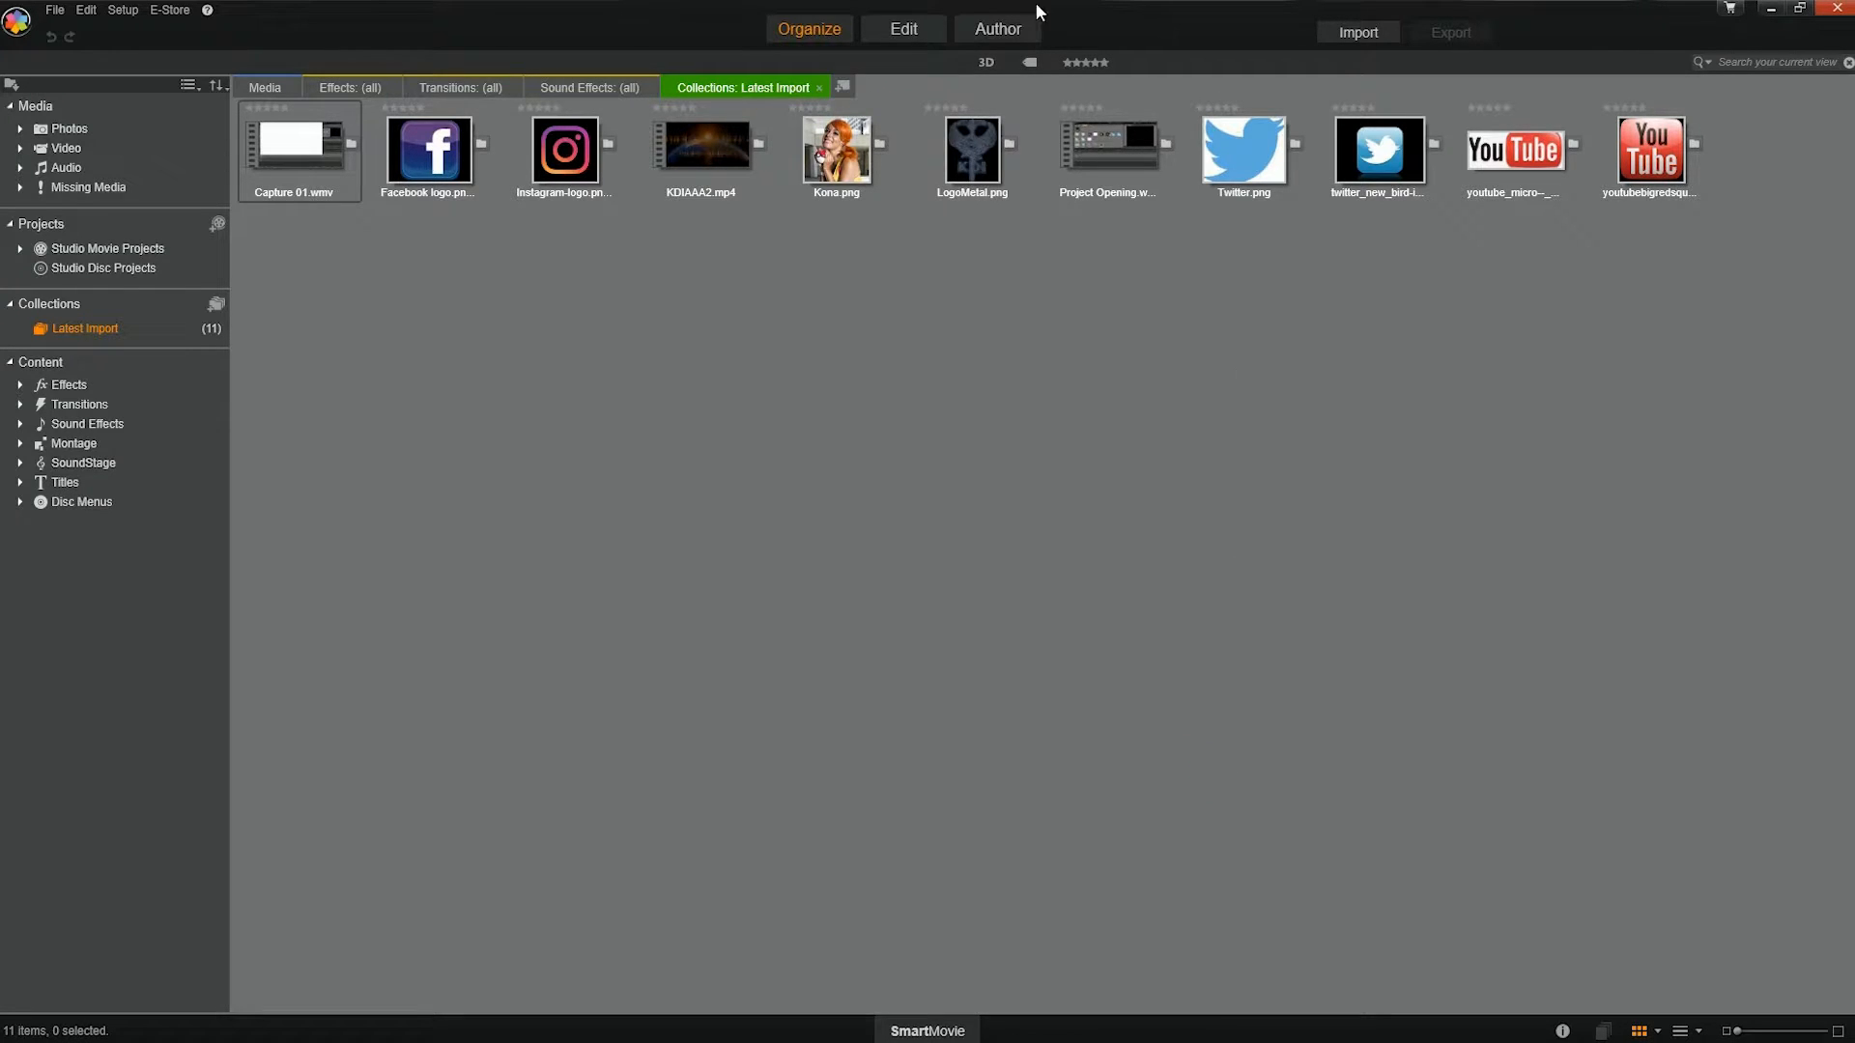
Switch to the Edit workspace and preview Instagram-logo.png and KDIAAA2.mp4 from the Latest Import collection.
left_click(900, 31)
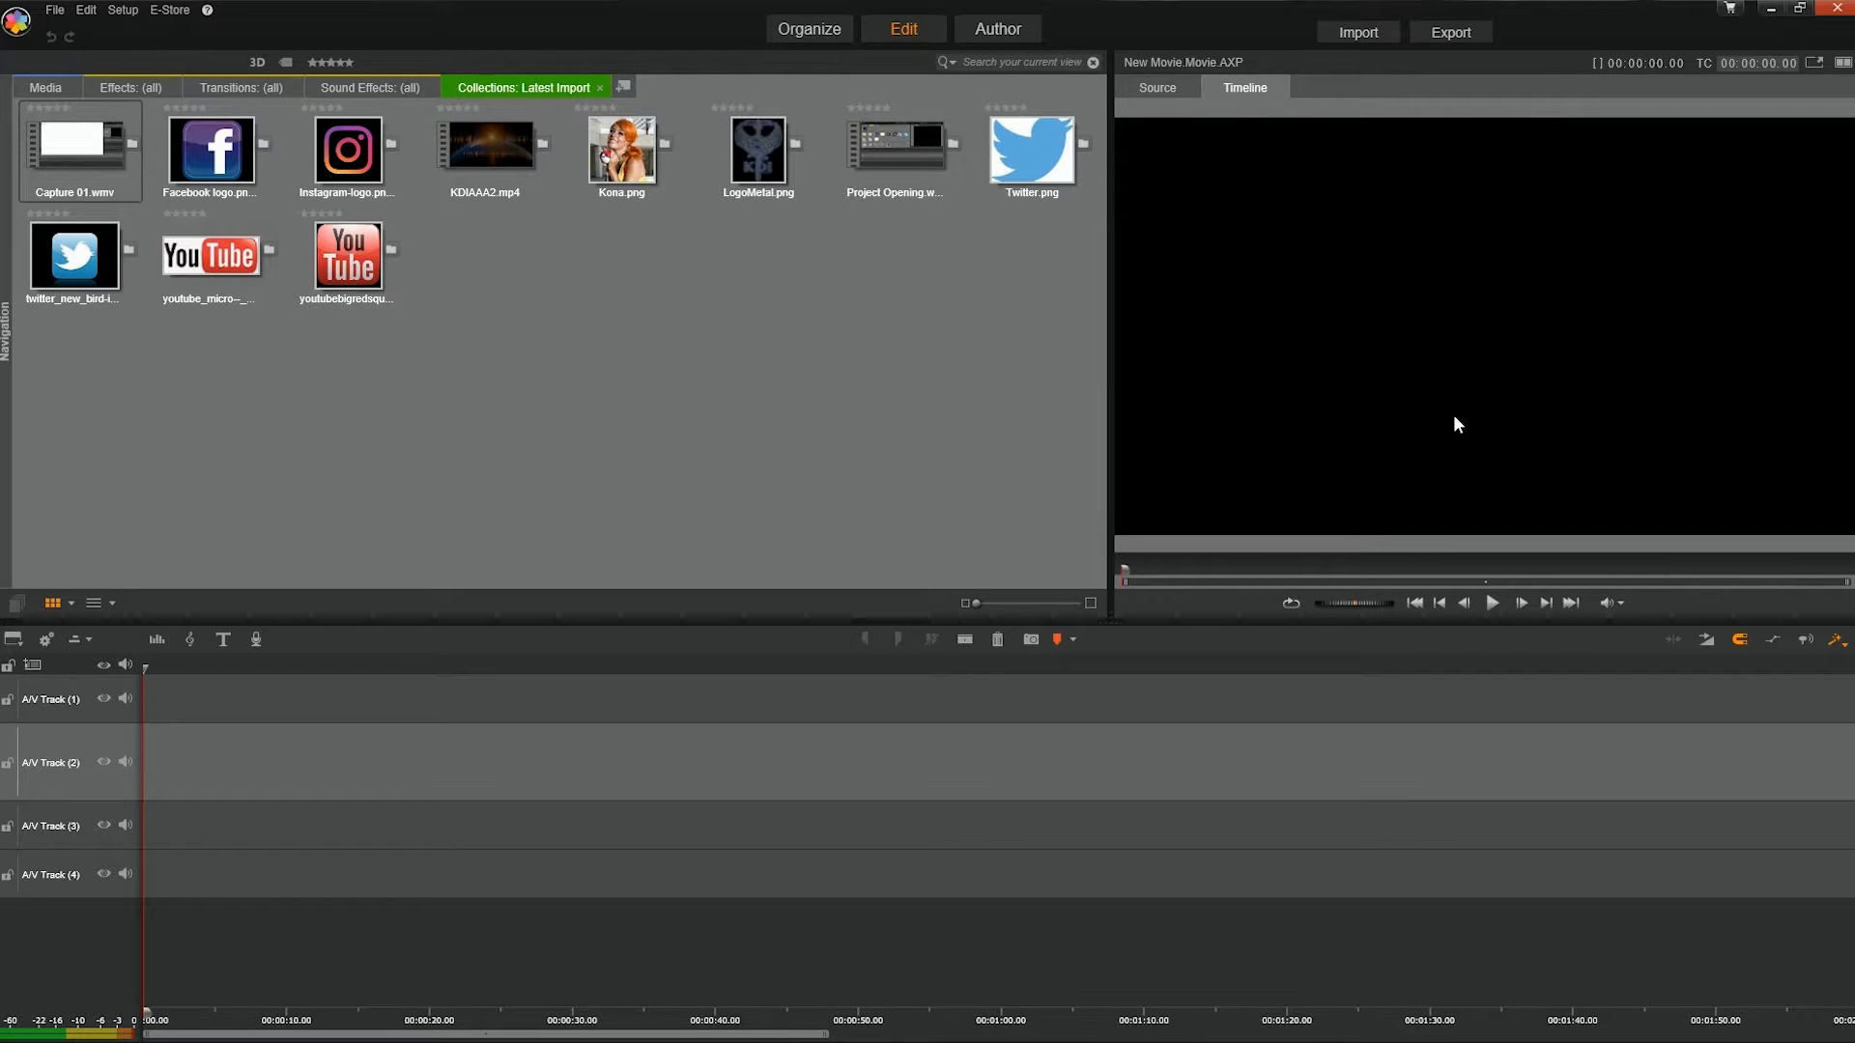
left_click(345, 163)
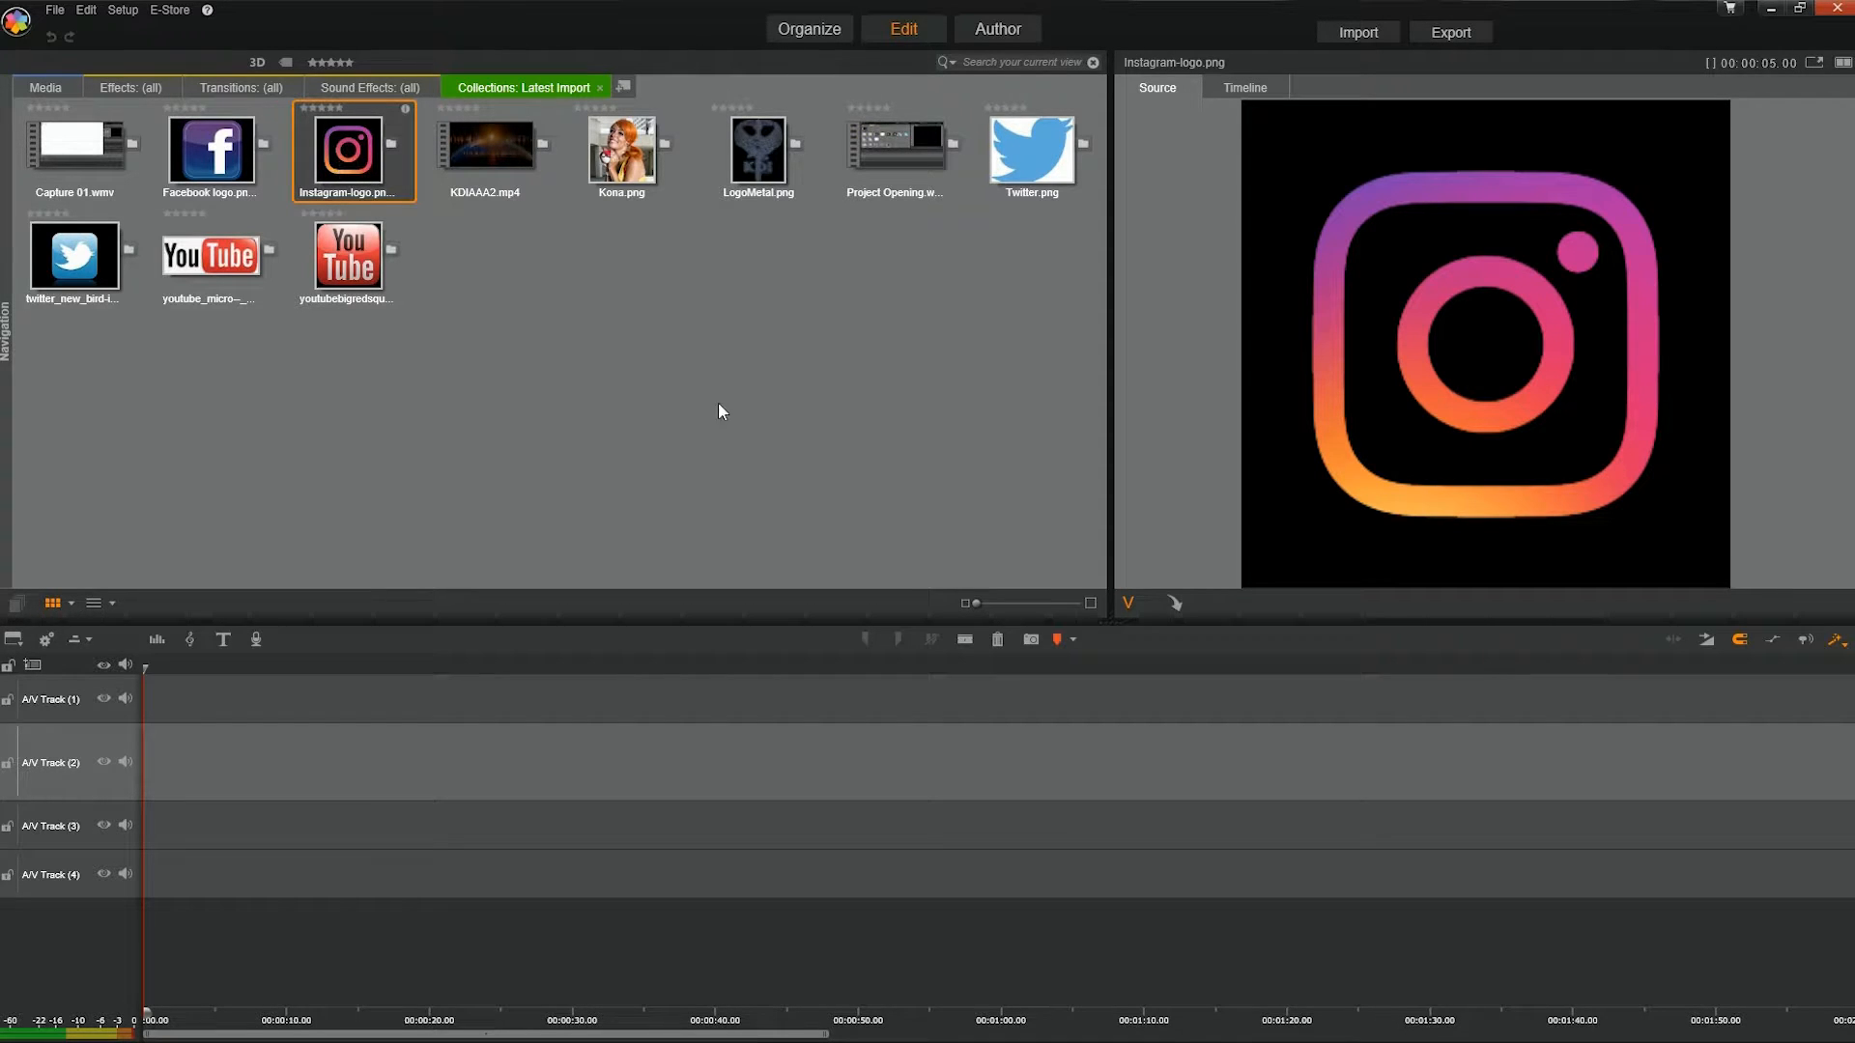
left_click(469, 143)
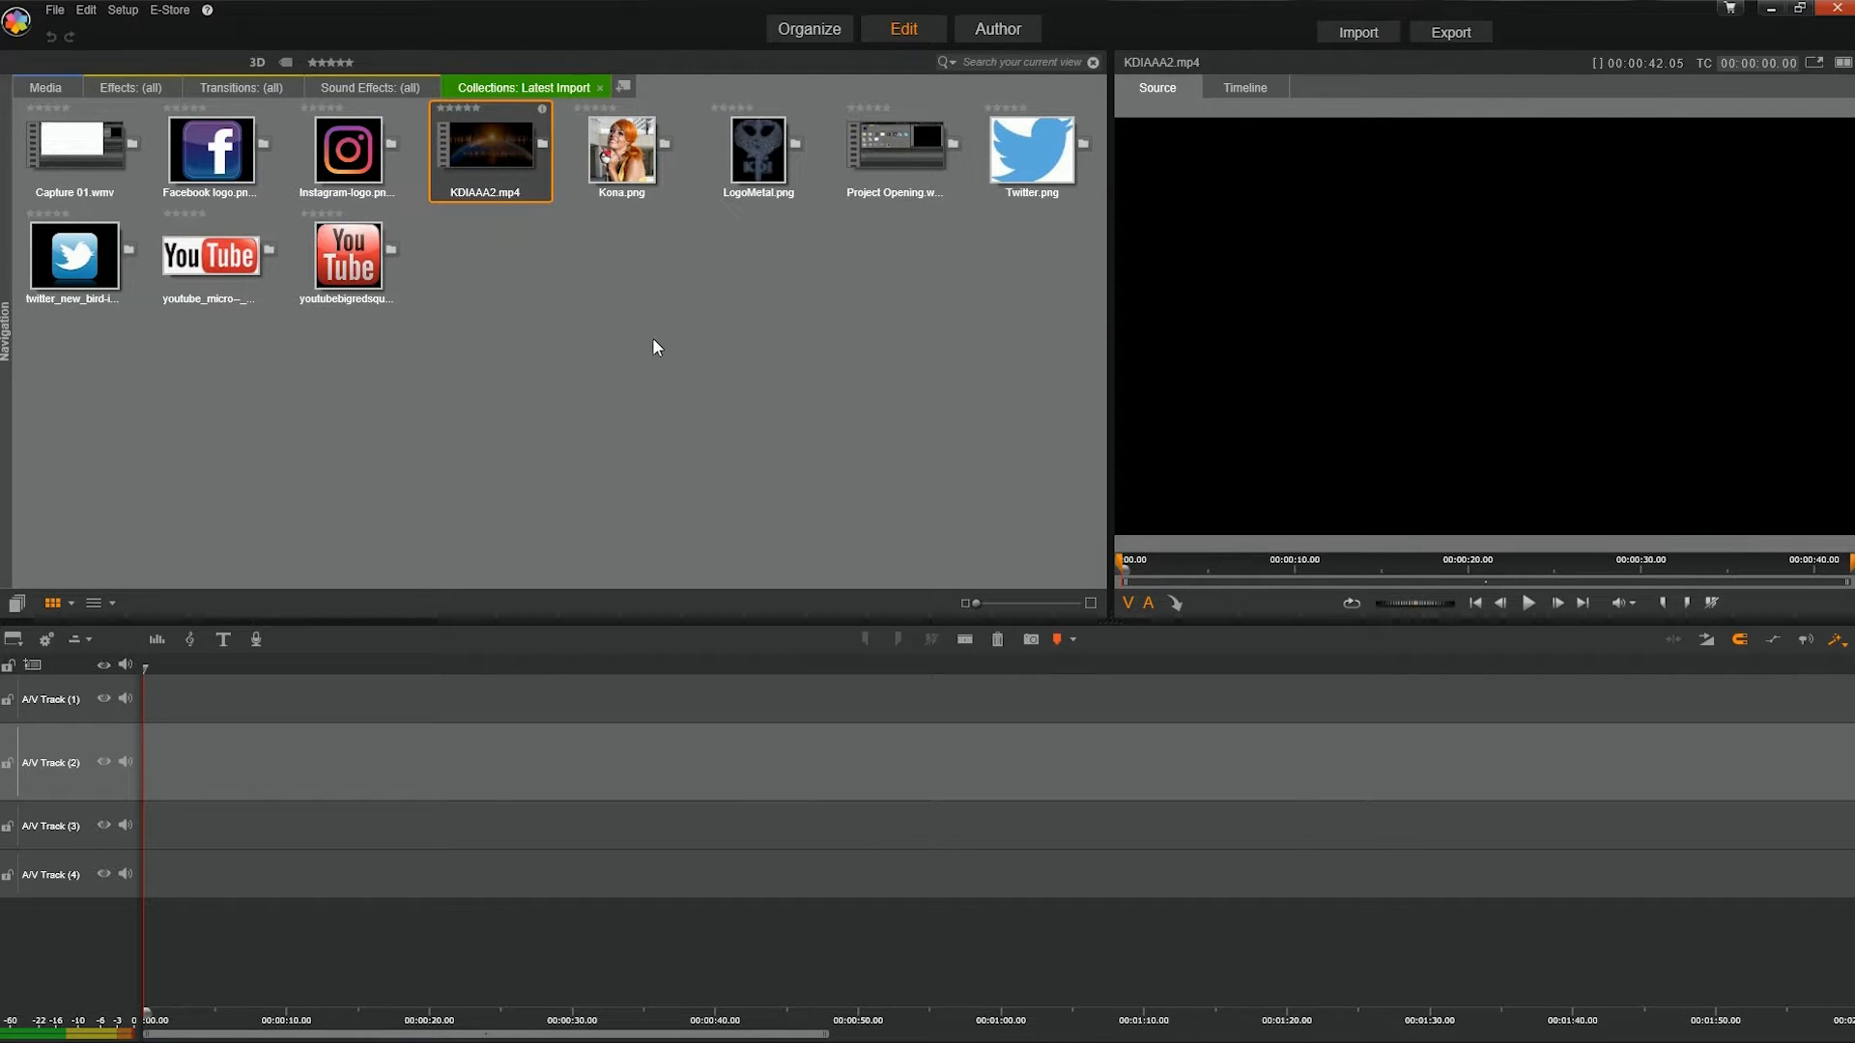
left_click(1529, 601)
left_click(1529, 602)
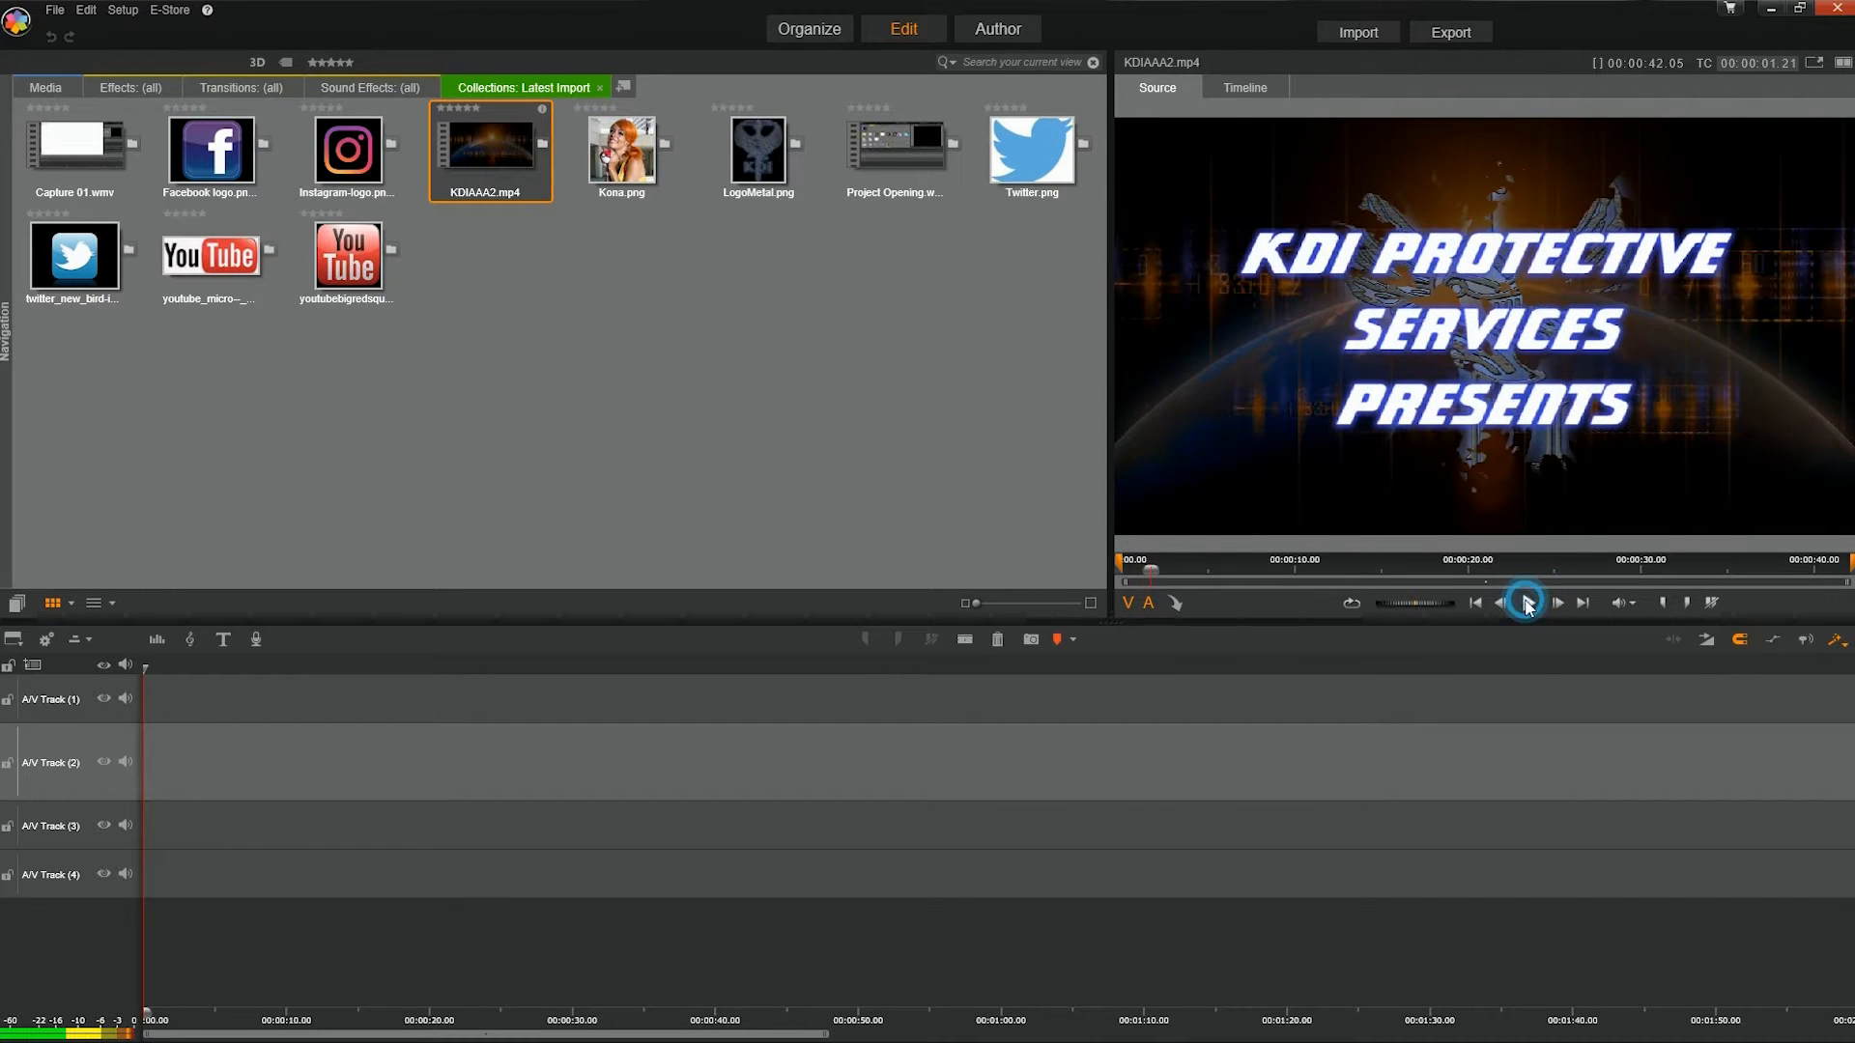
left_click(683, 301)
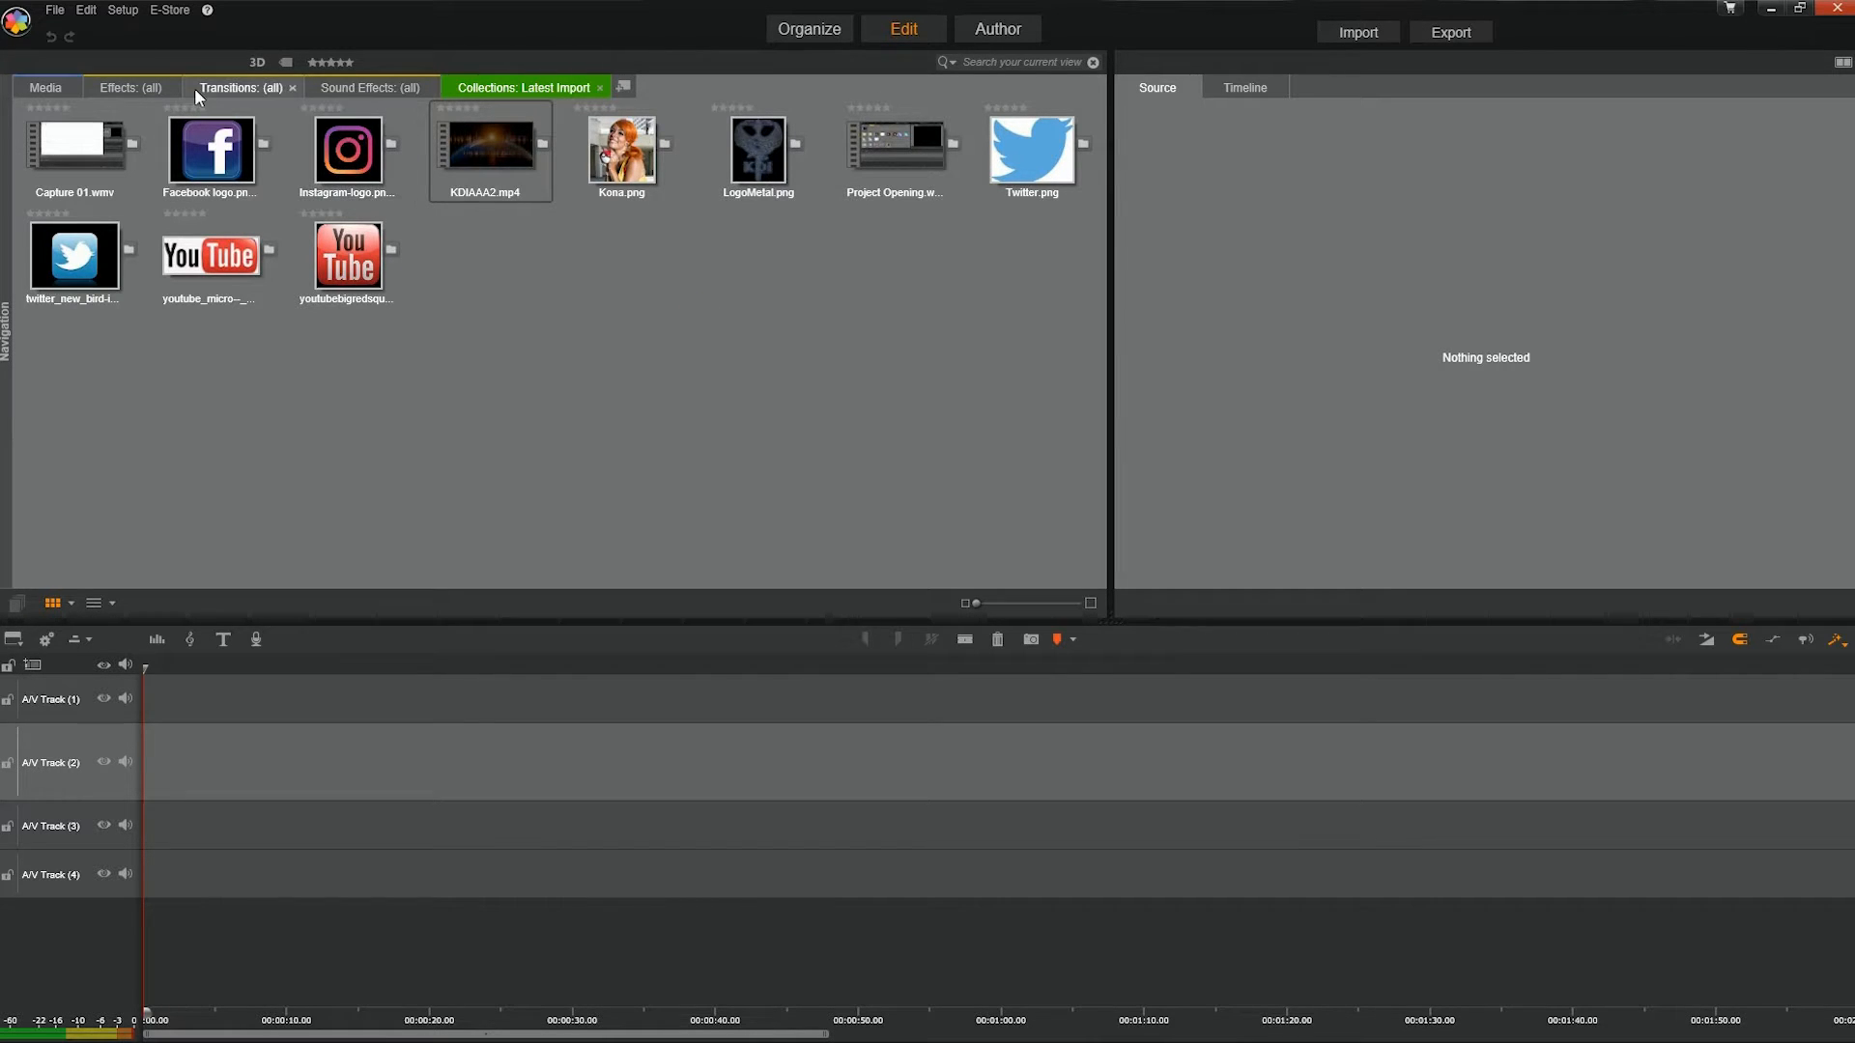
Find the green bar-chart clip among the overlays in the media library and place it at the start of A/V Track (2).
left_click(45, 89)
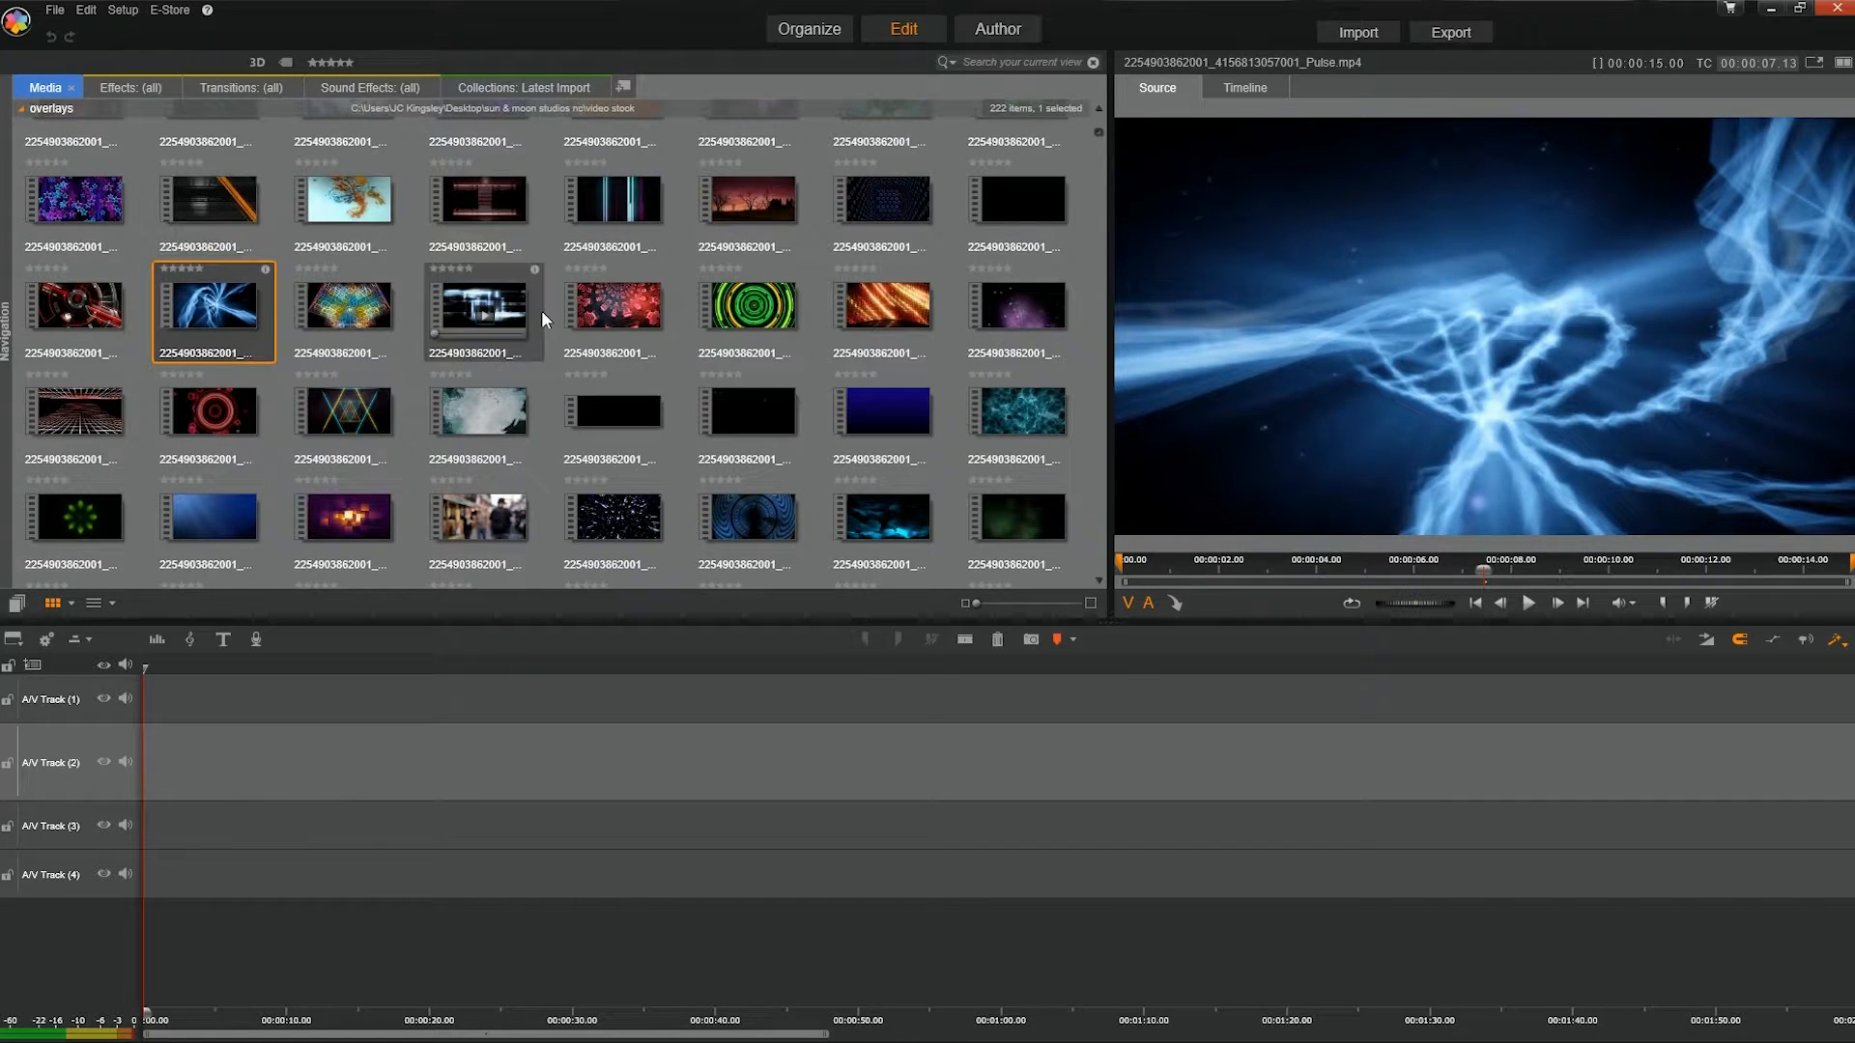
scroll(663, 311, "up", 10)
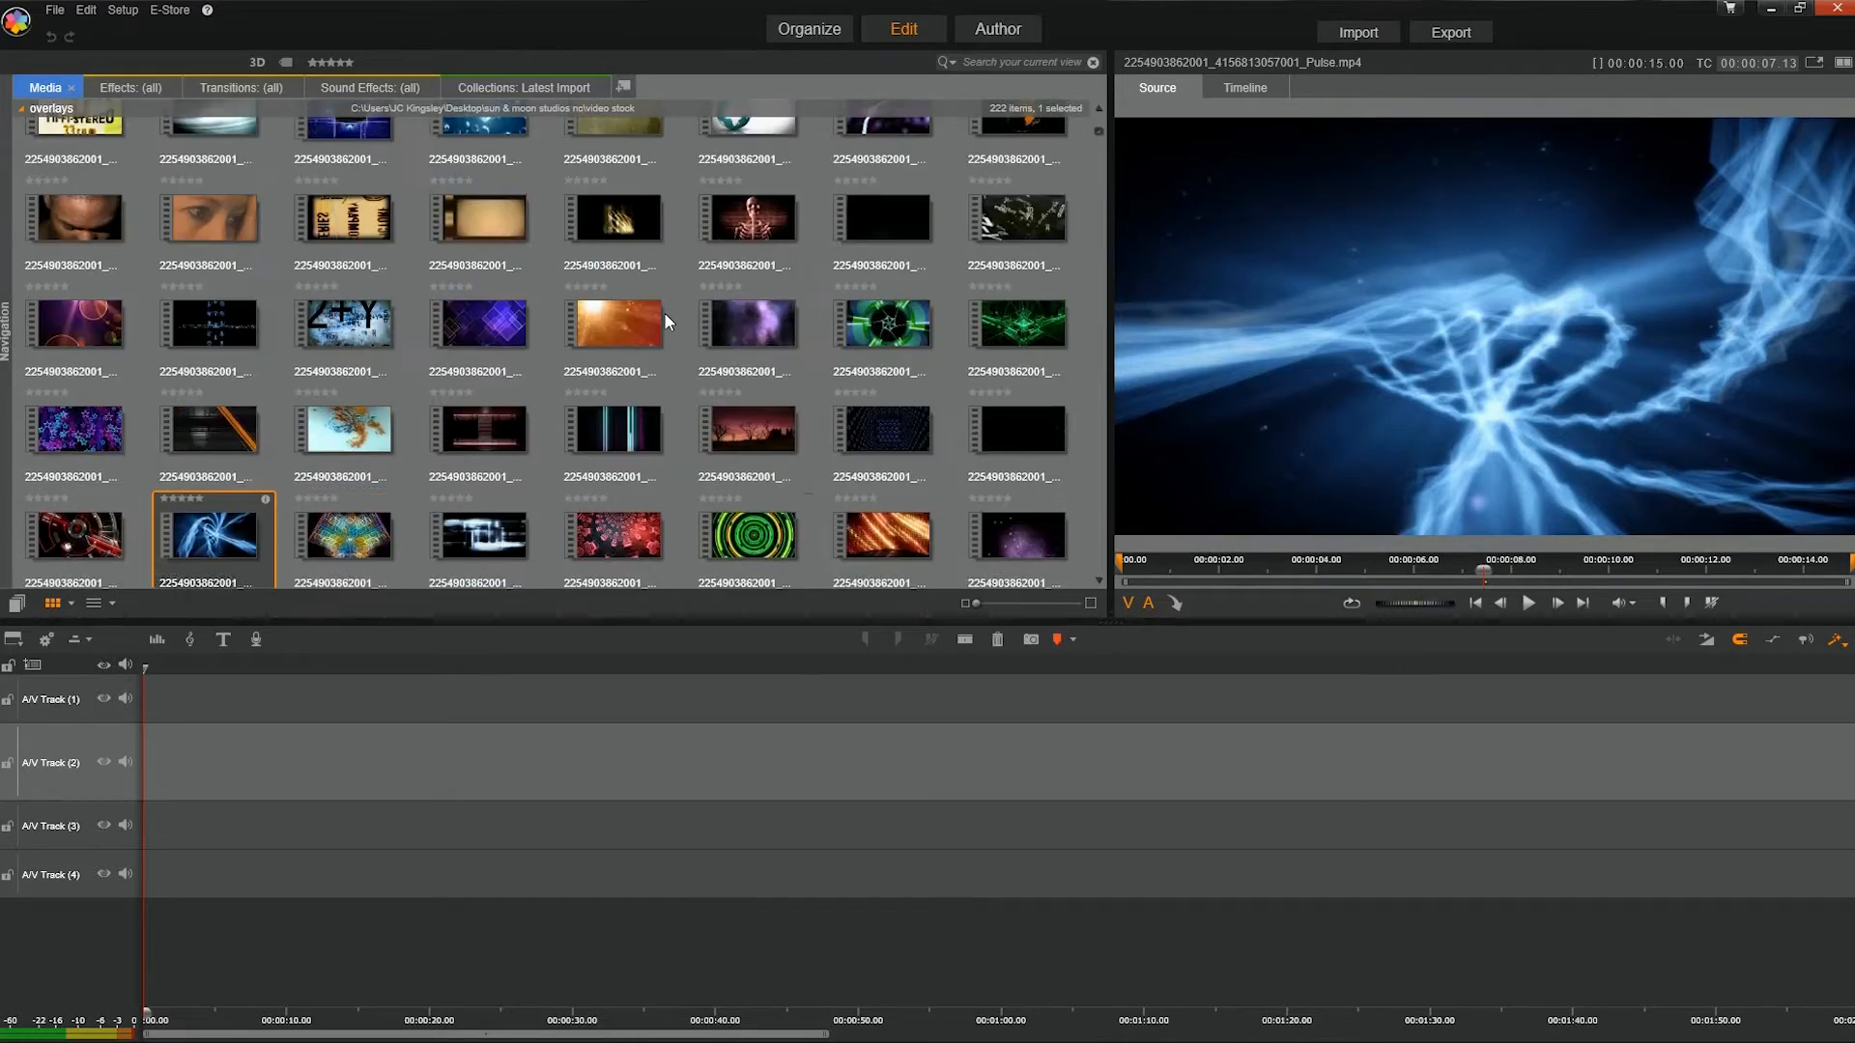
scroll(663, 311, "up", 8)
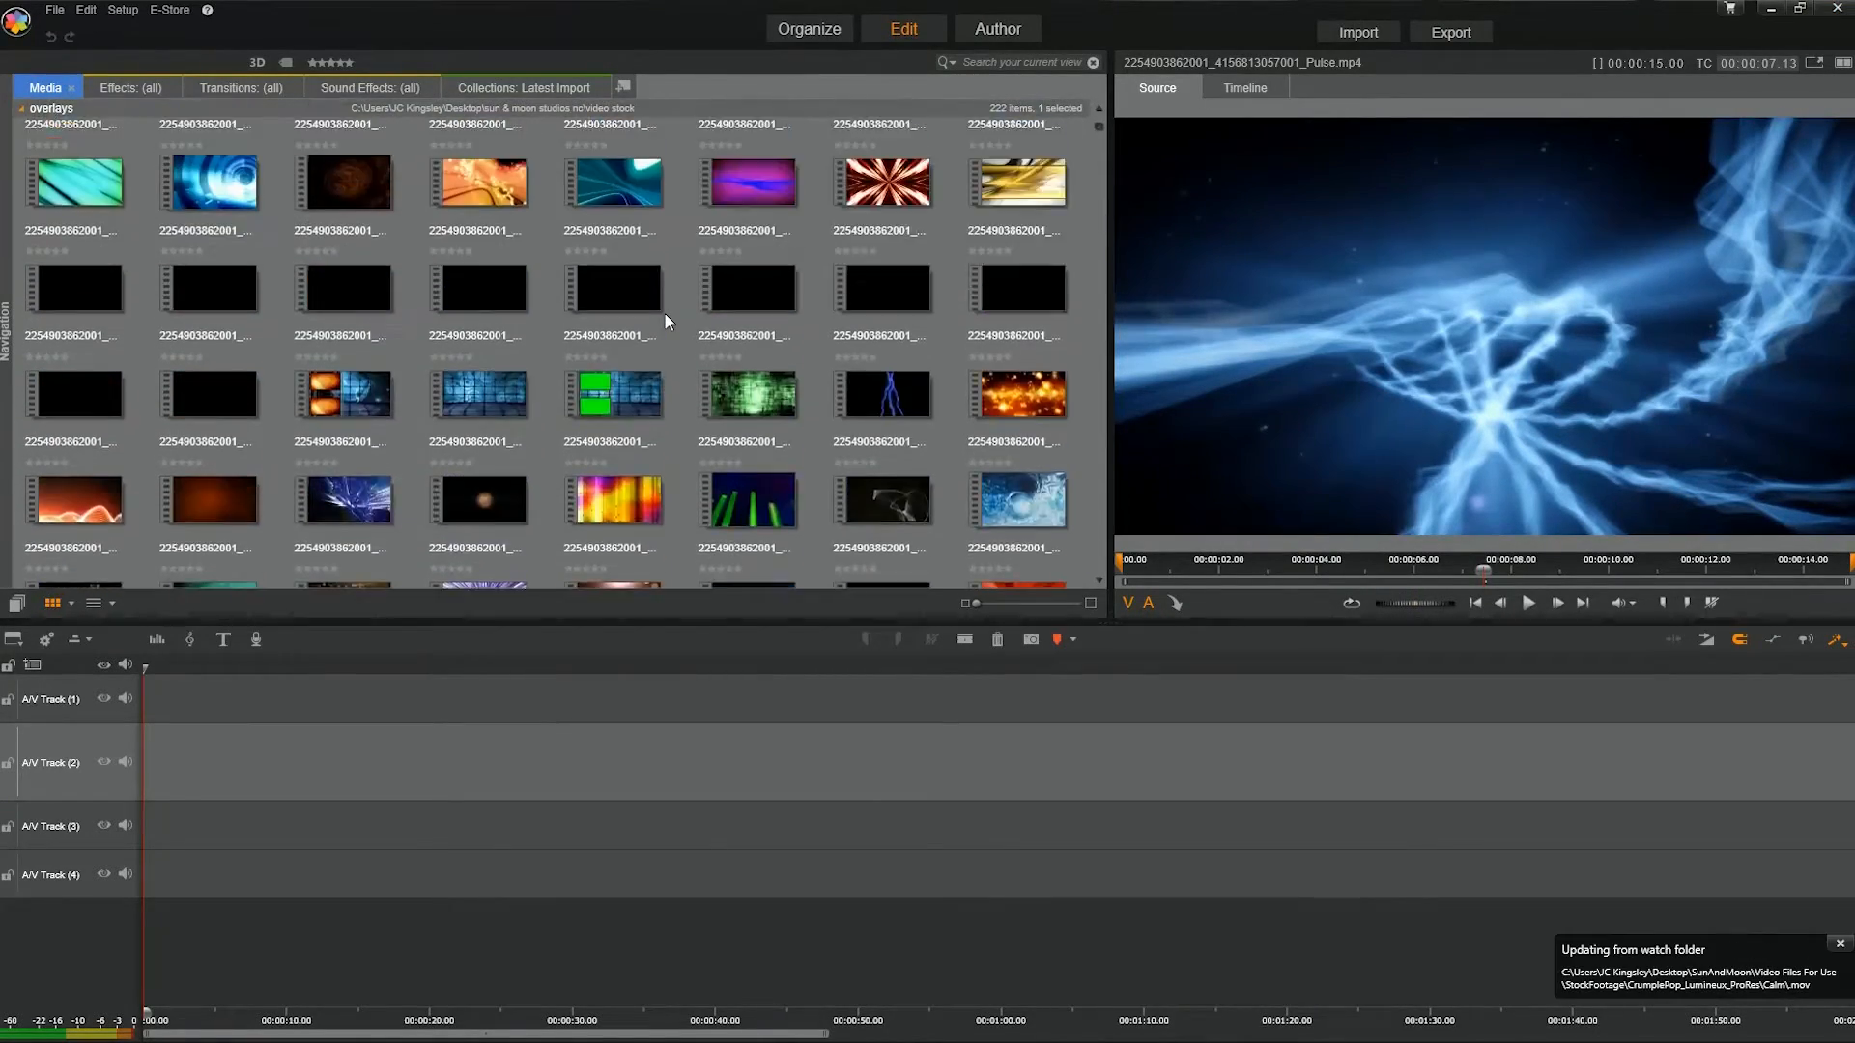
scroll(663, 311, "up", 2)
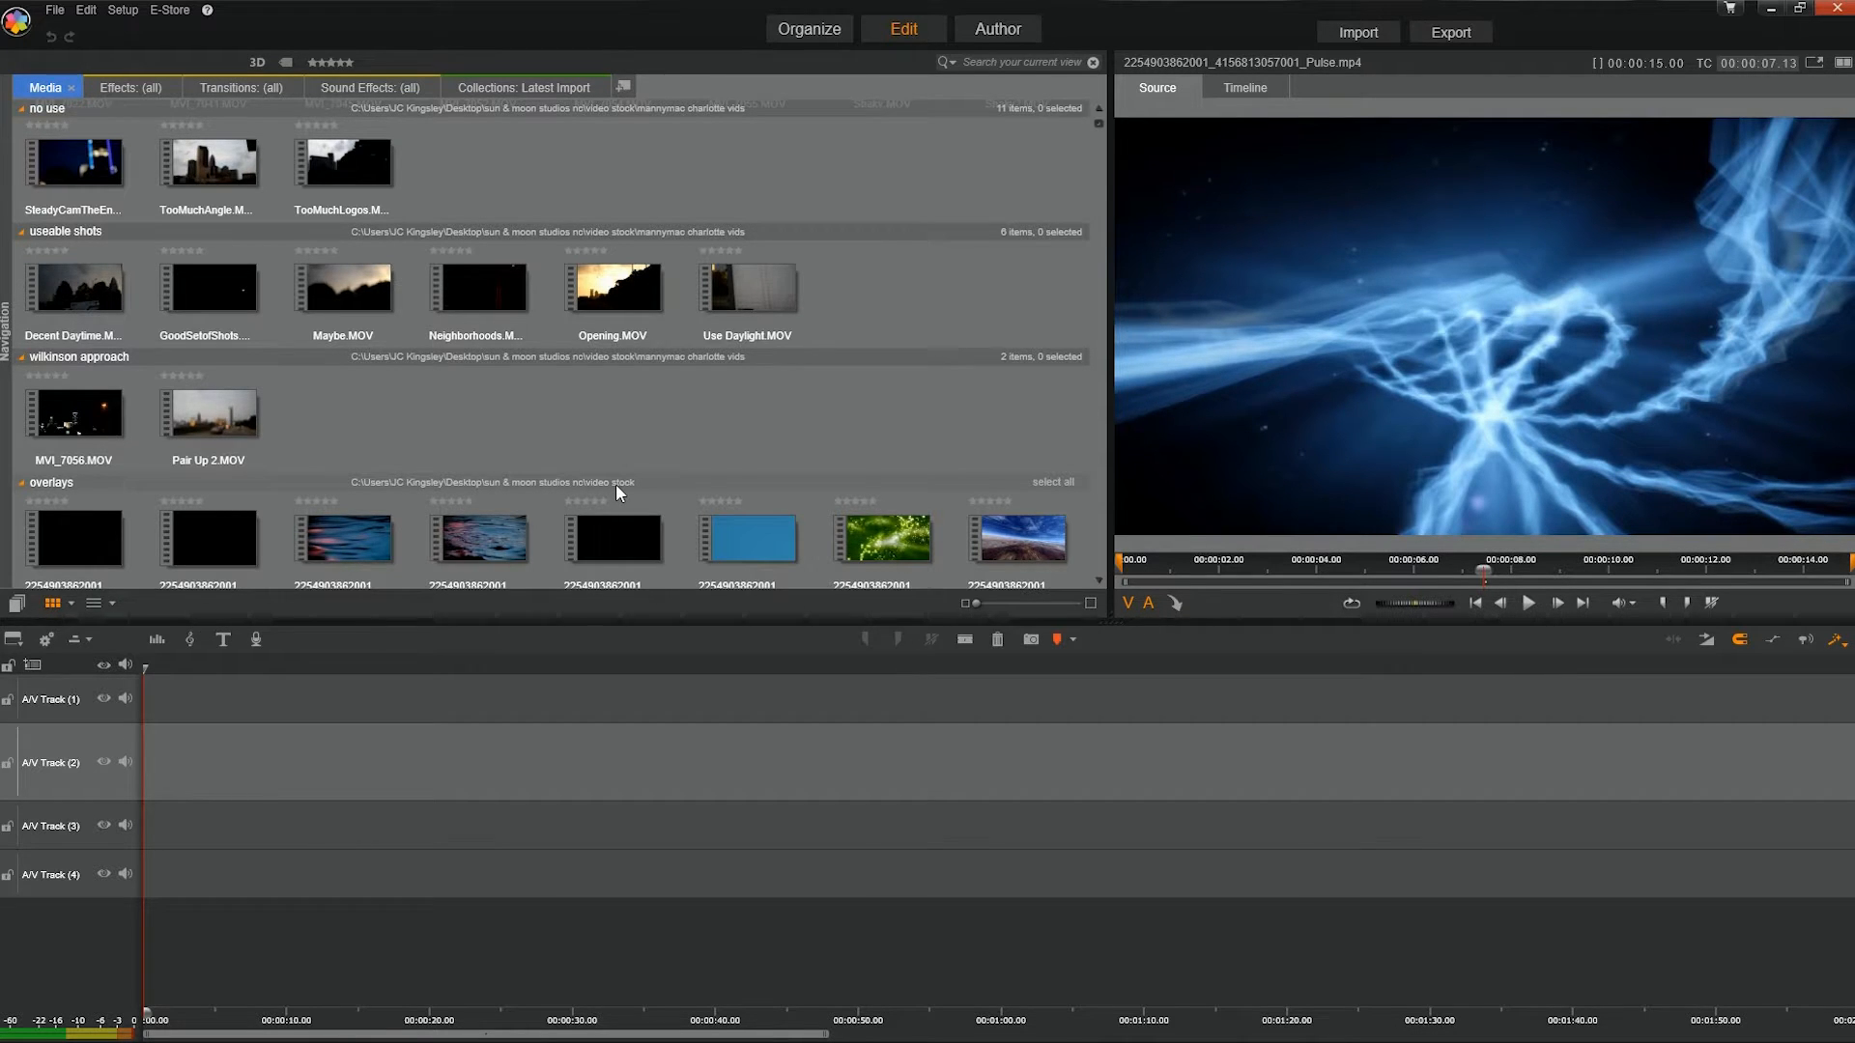
scroll(618, 492, "down", 6)
scroll(616, 486, "down", 10)
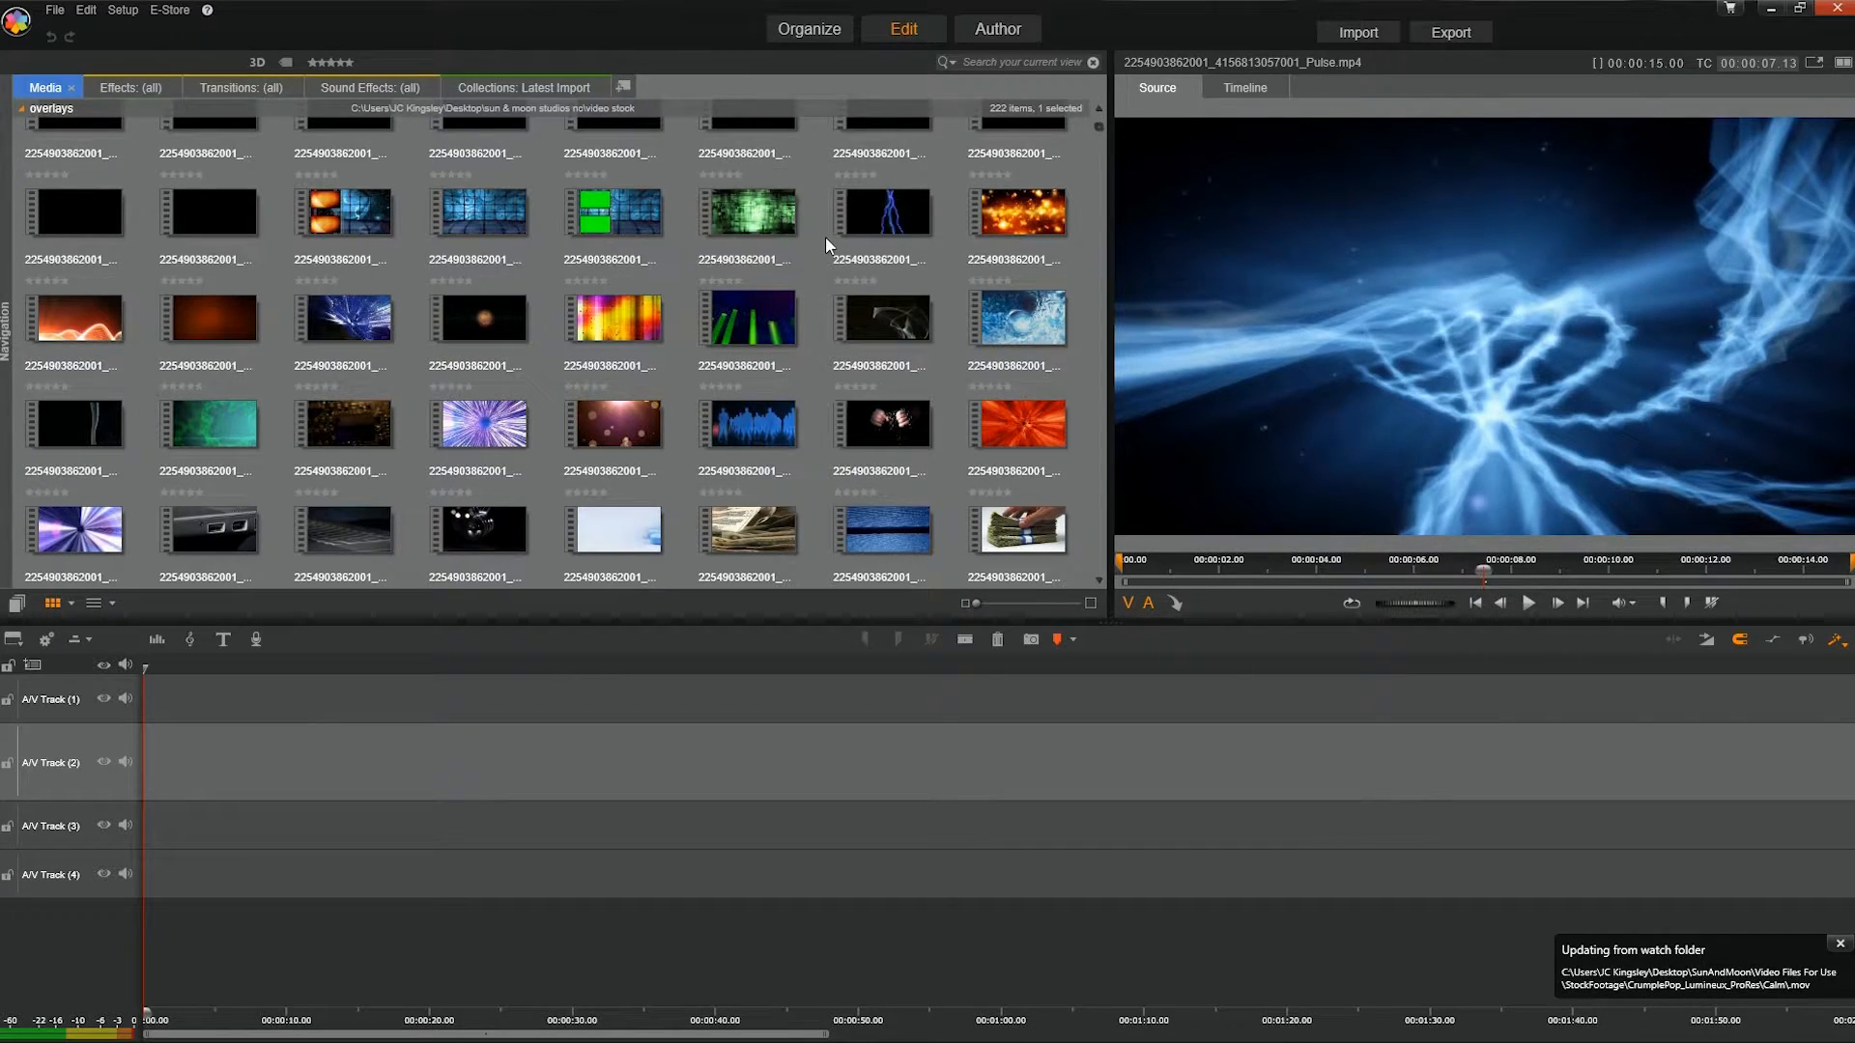
left_click_drag(773, 323, 228, 753)
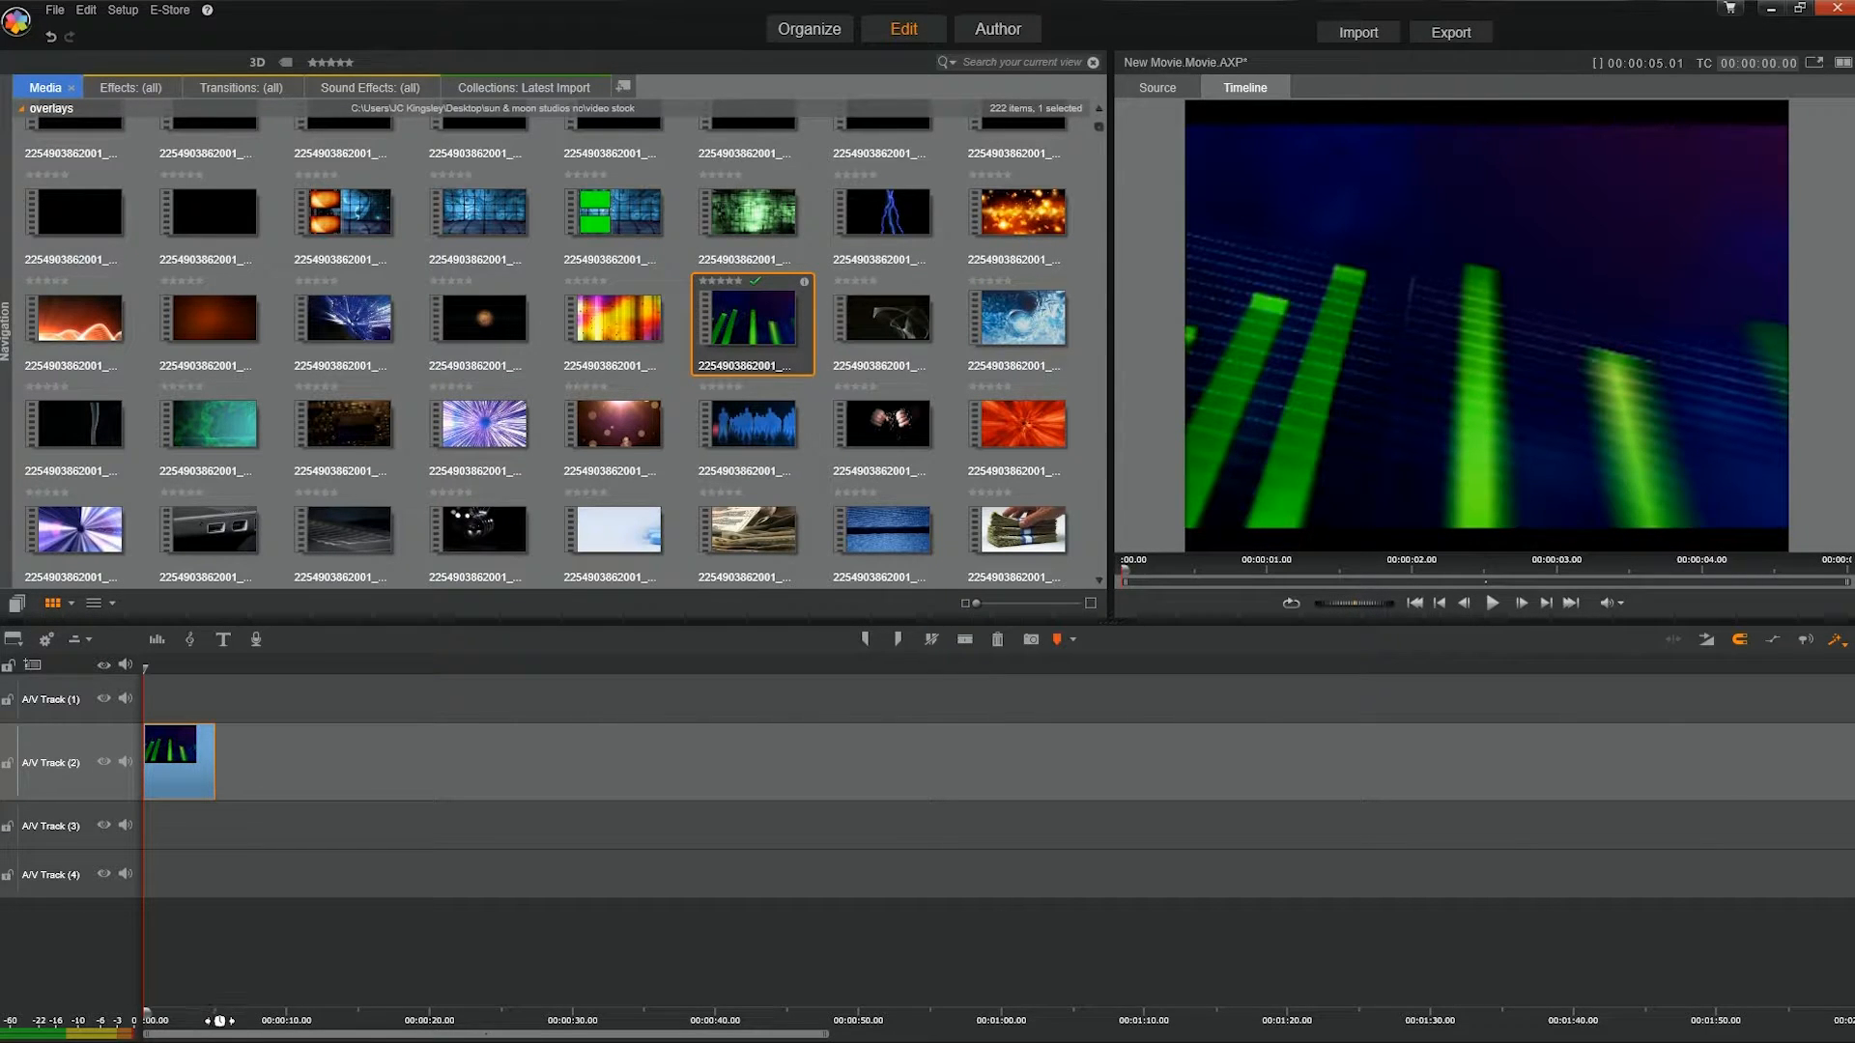
Play the bar-chart clip on the enlarged timeline to preview it.
left_click_drag(215, 1010, 1607, 950)
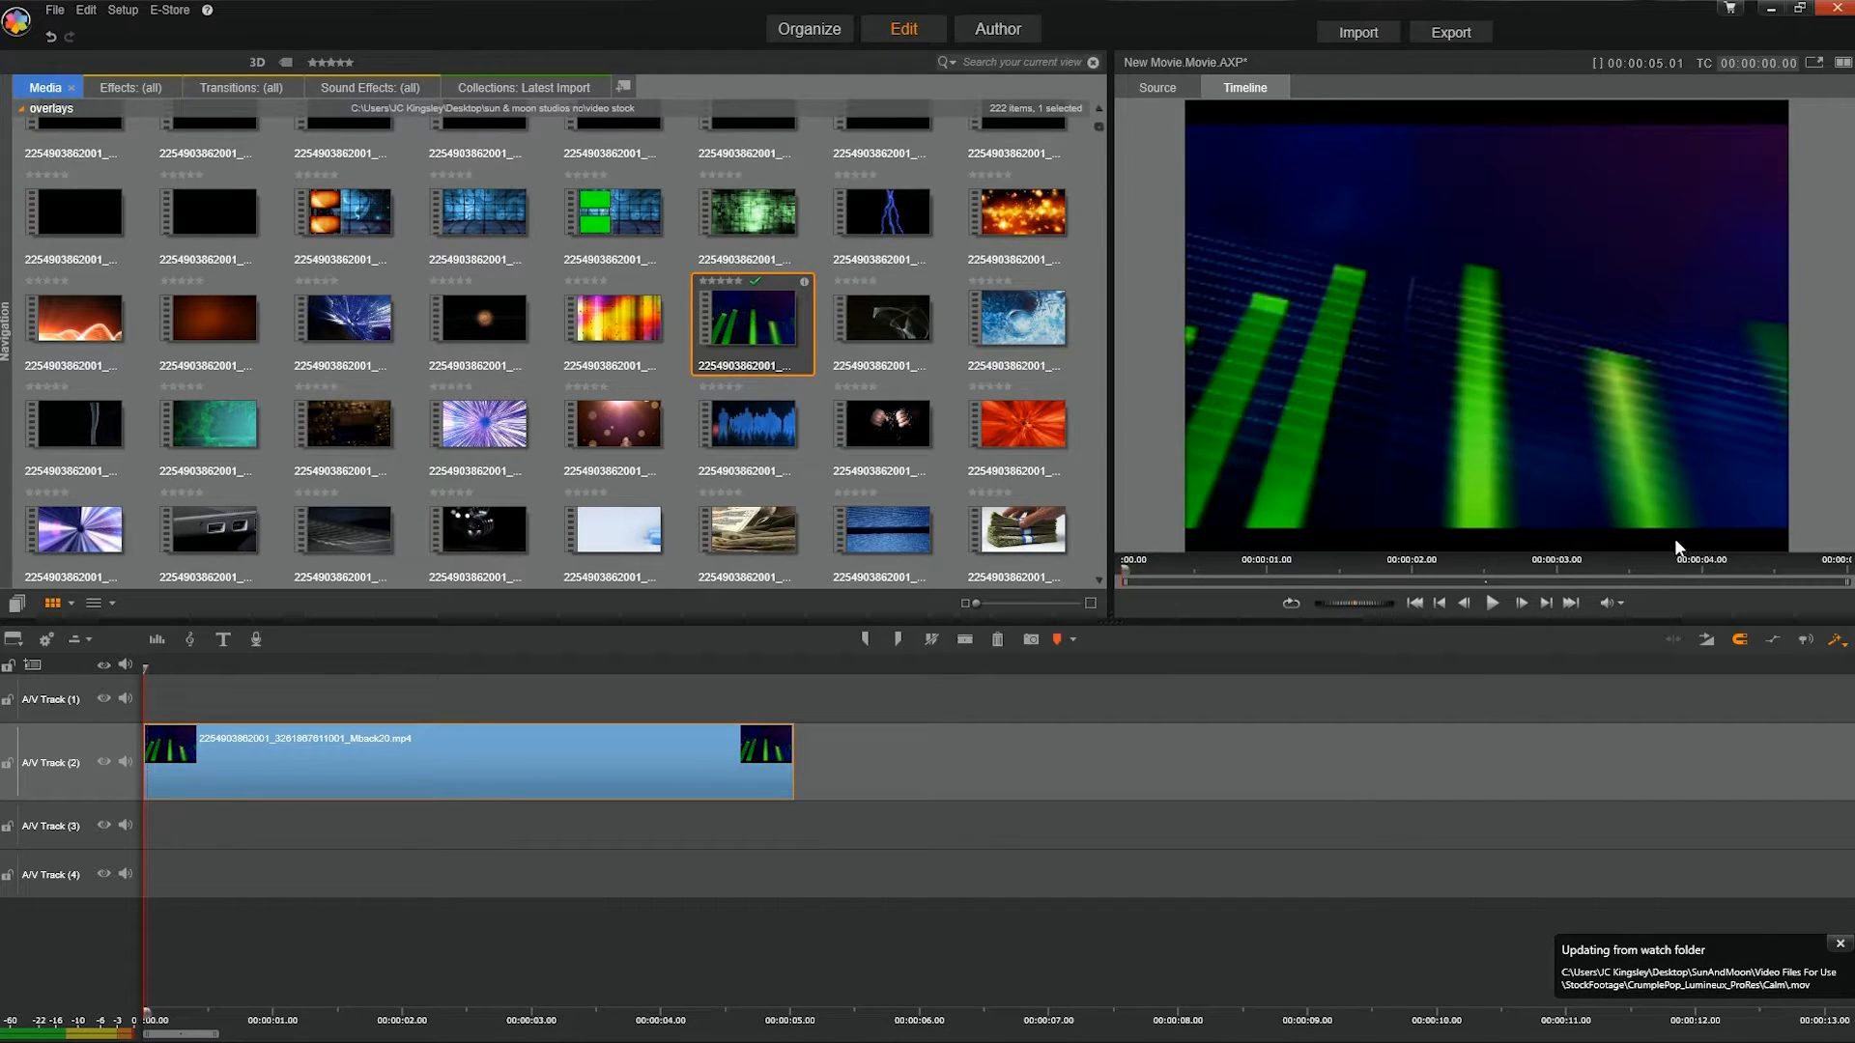
left_click(1491, 604)
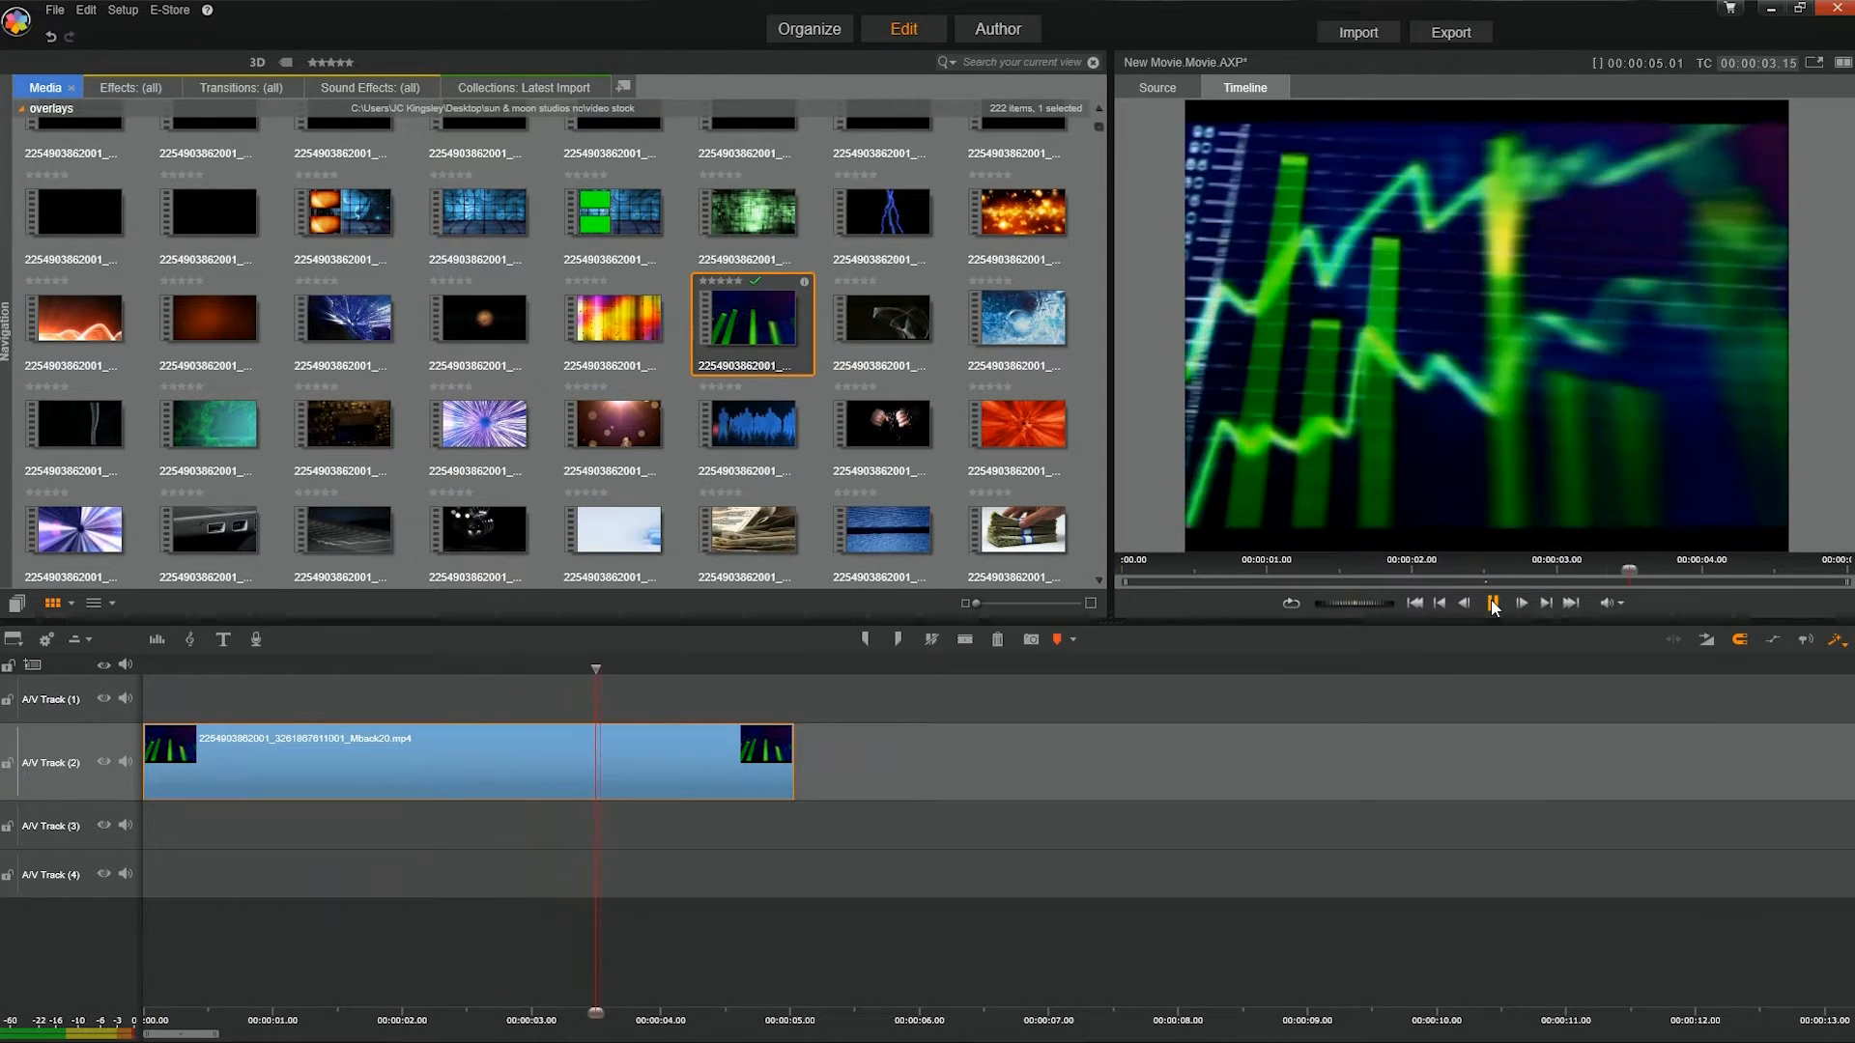
Return the playhead to the start and create a title reading "Pinnacle Project" with "Video" on a second line.
left_click(1492, 604)
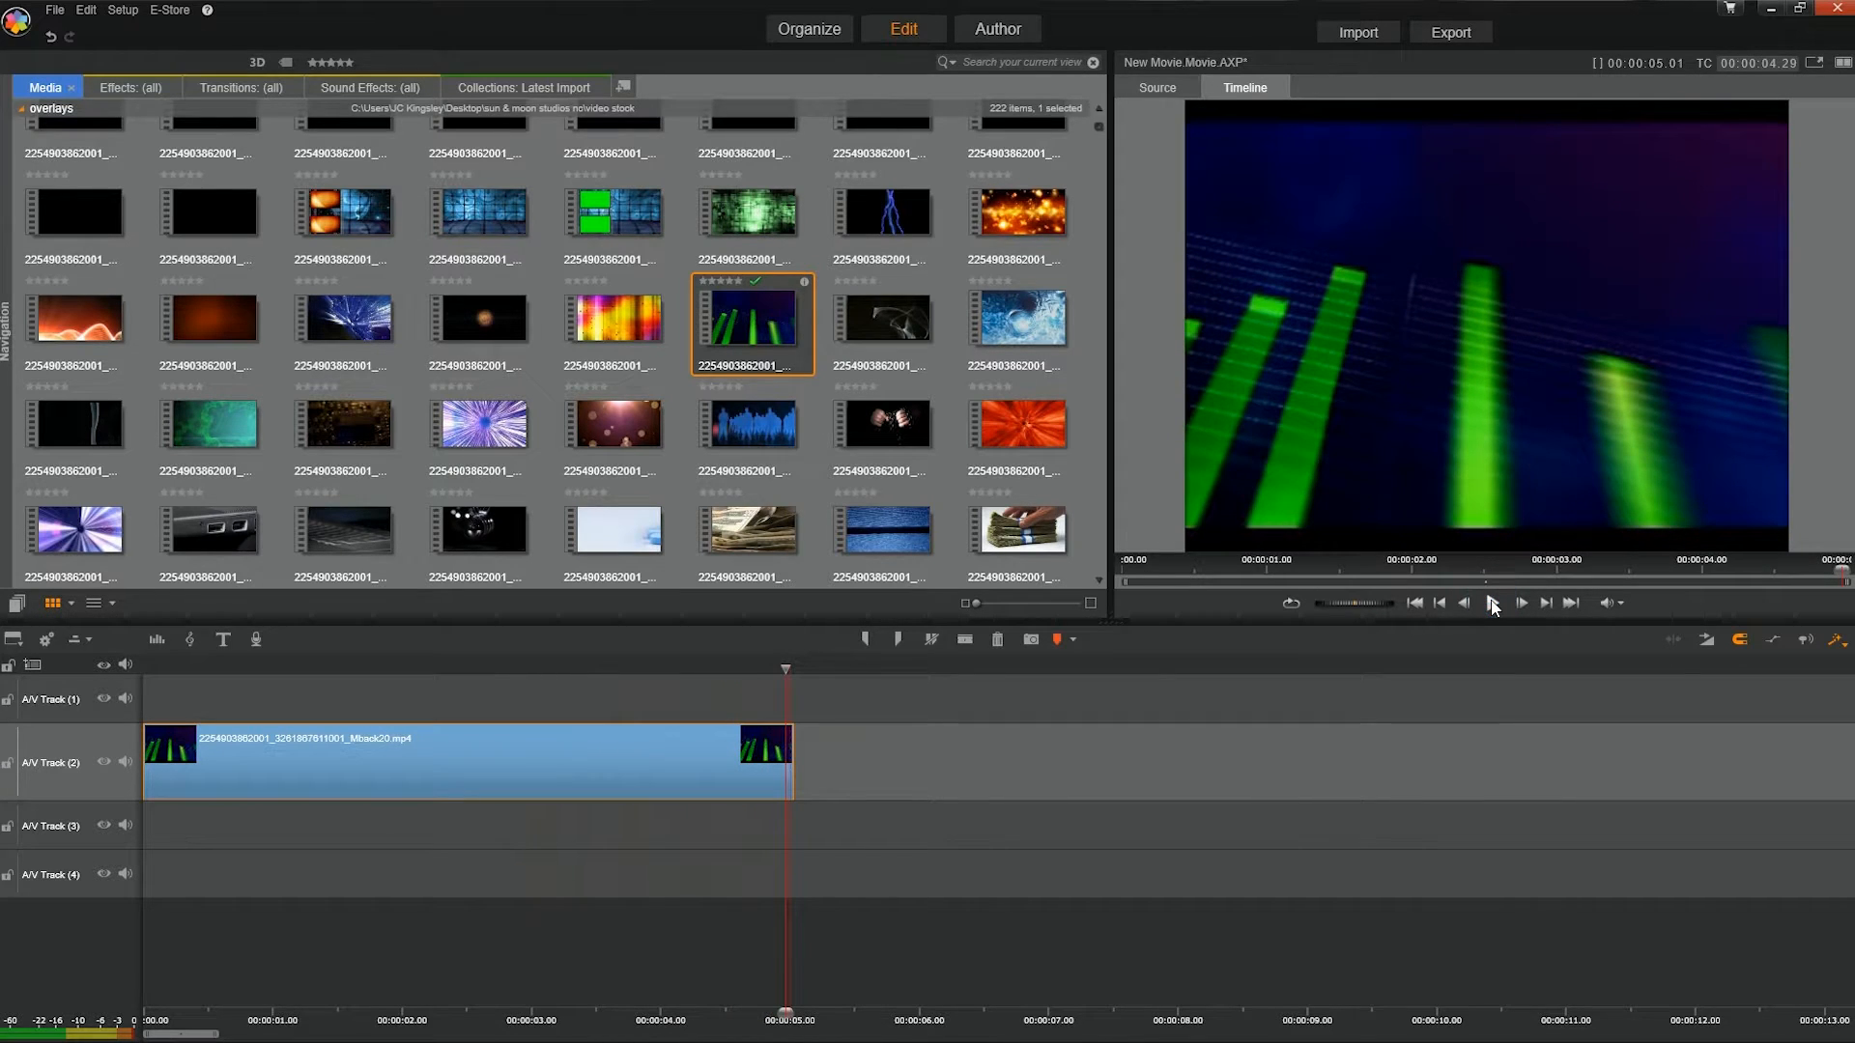
key("Home")
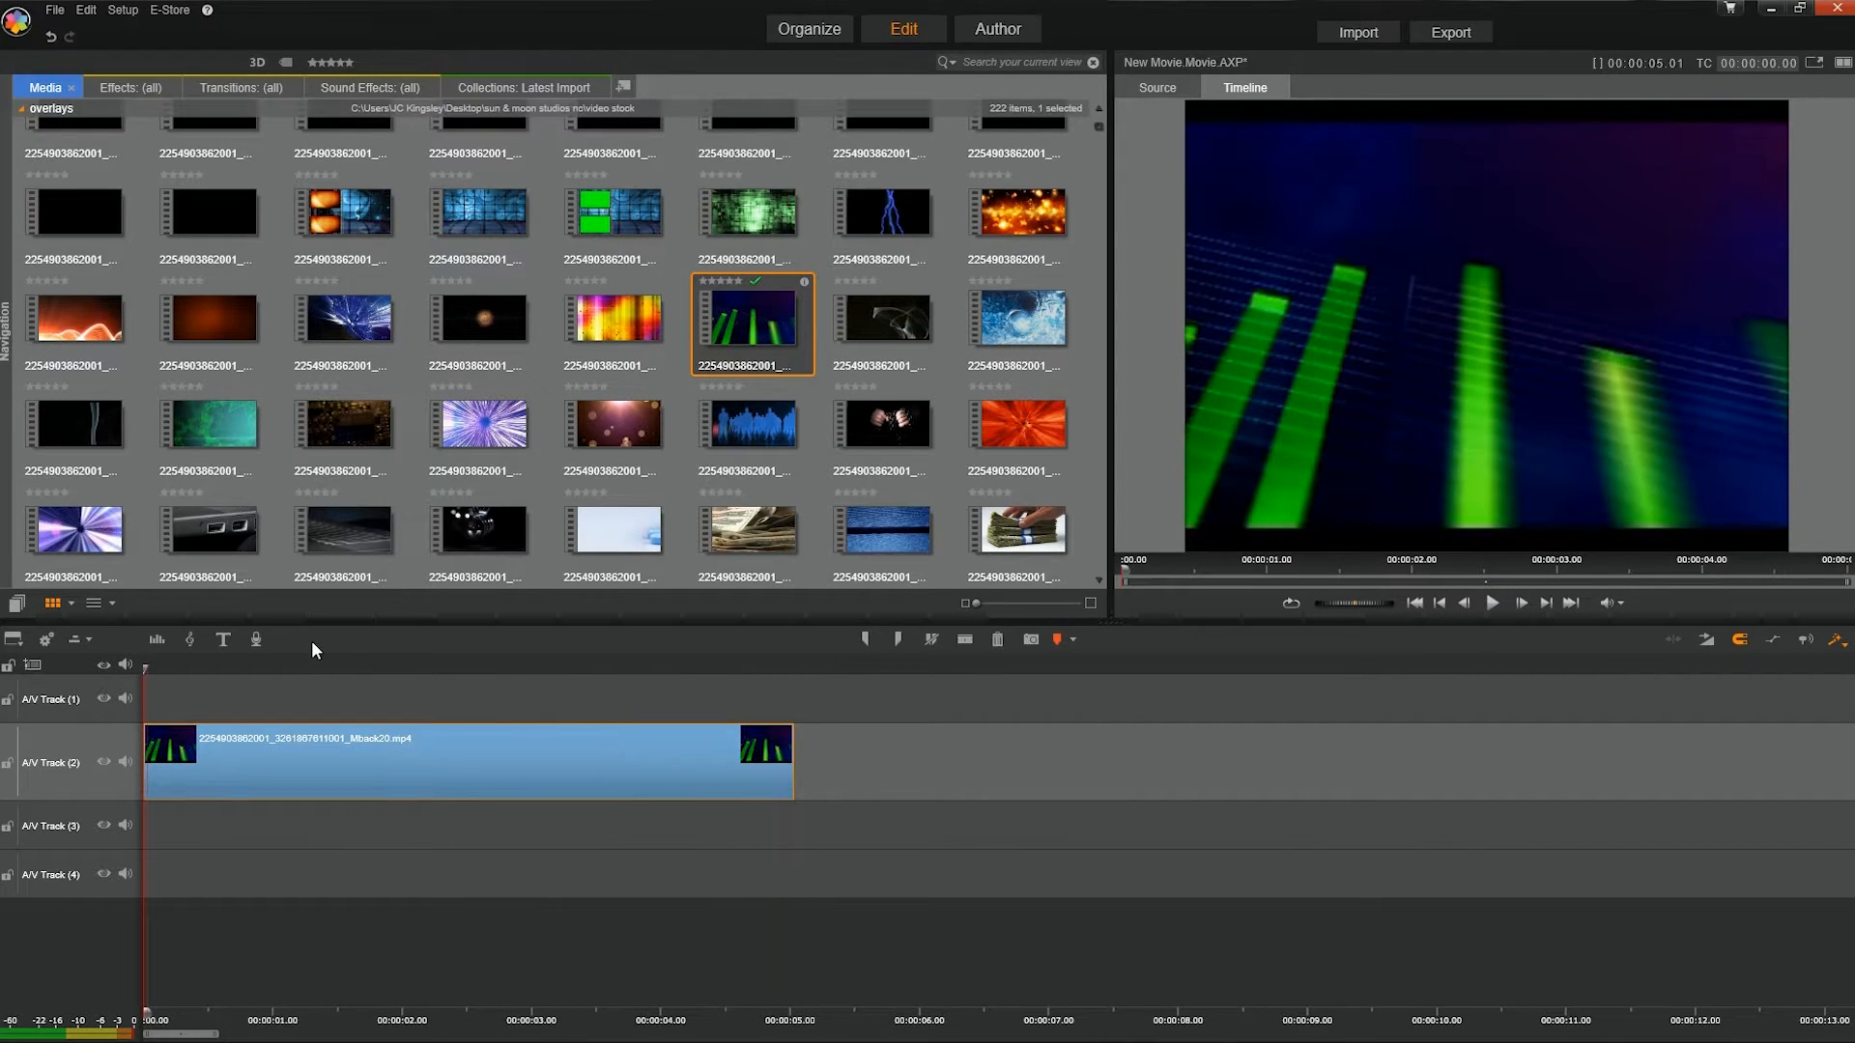
left_click(223, 639)
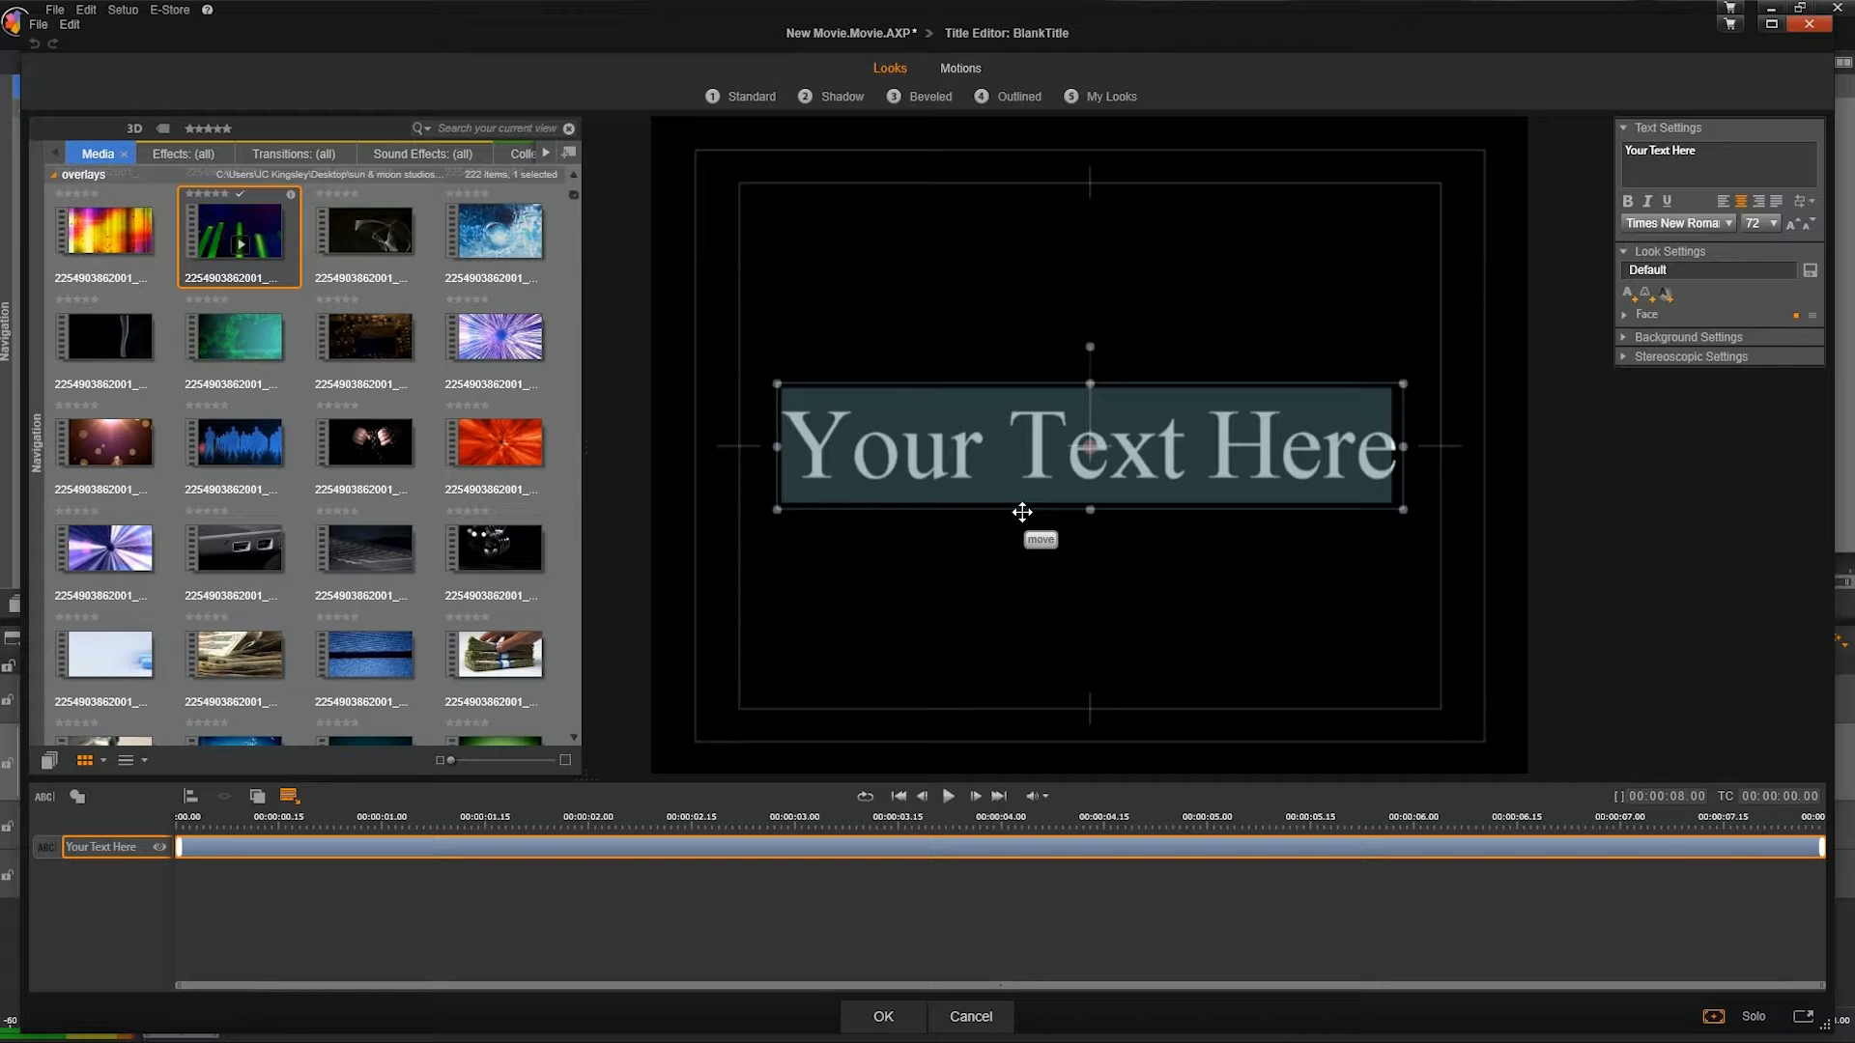
type("Pinna")
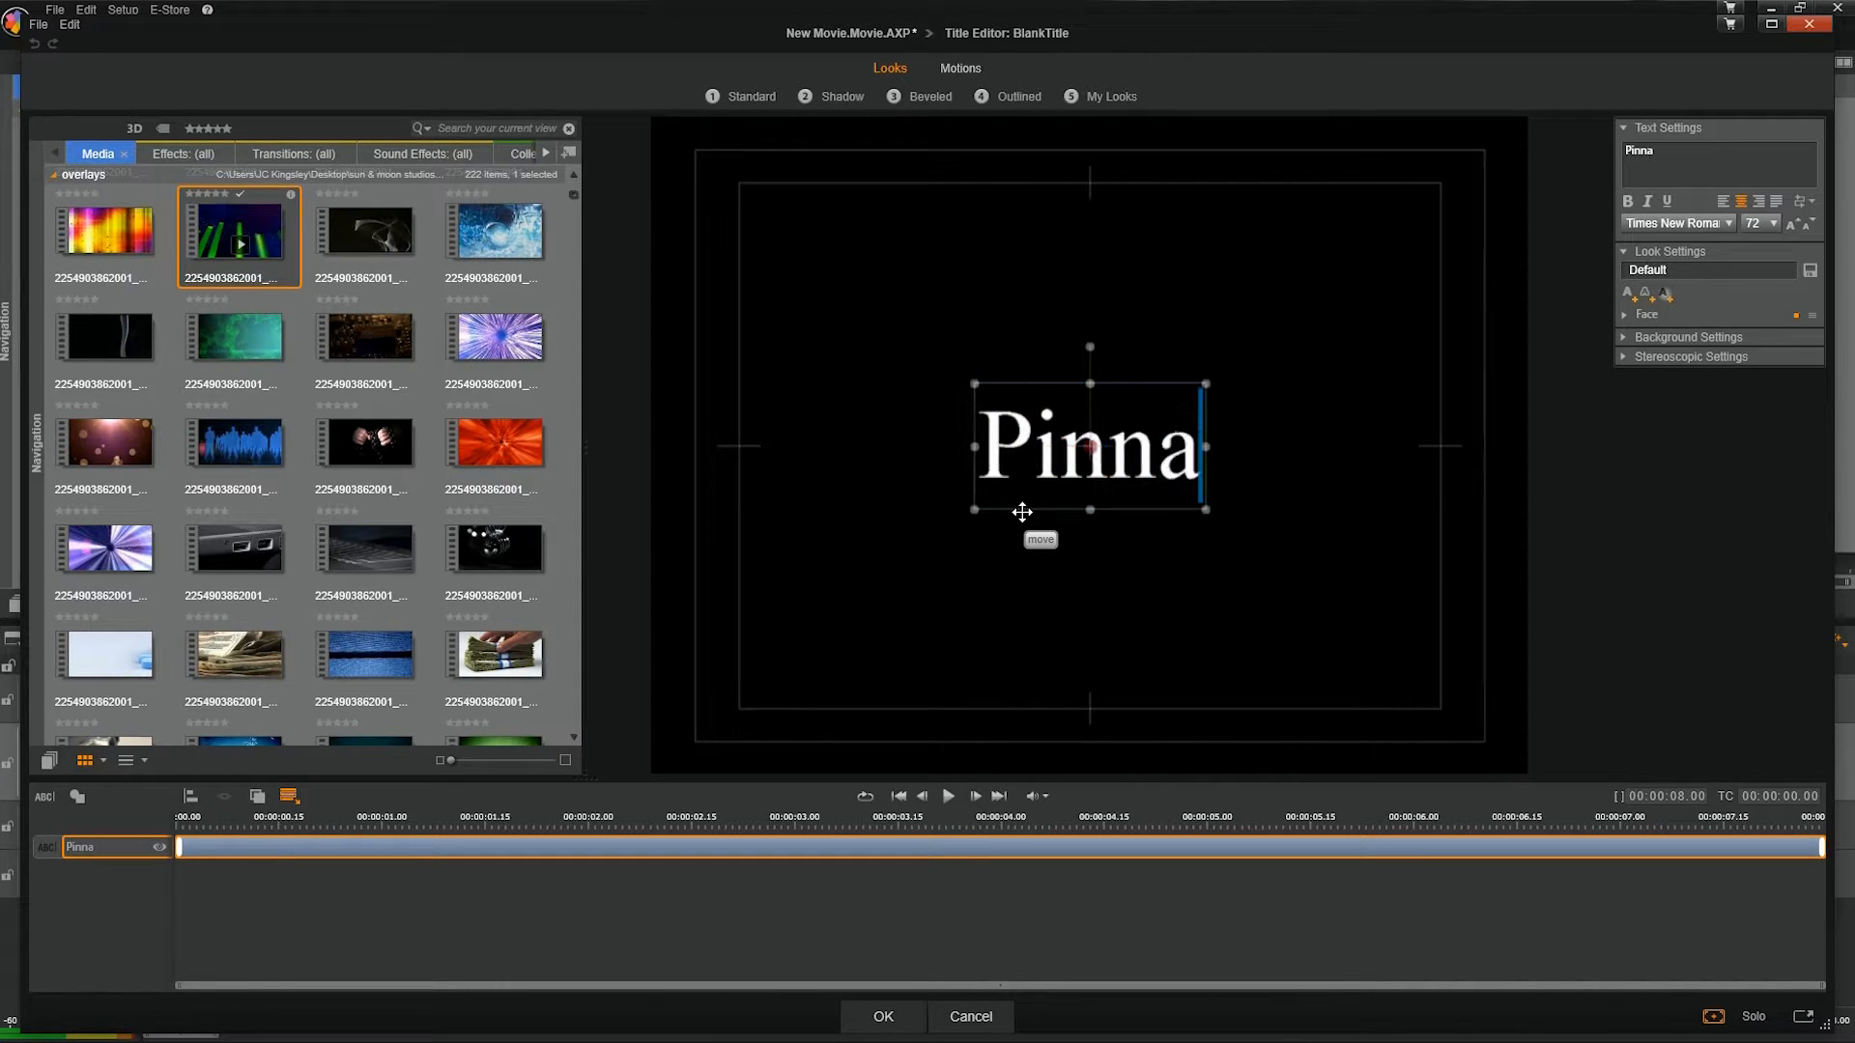
type("cle Pro")
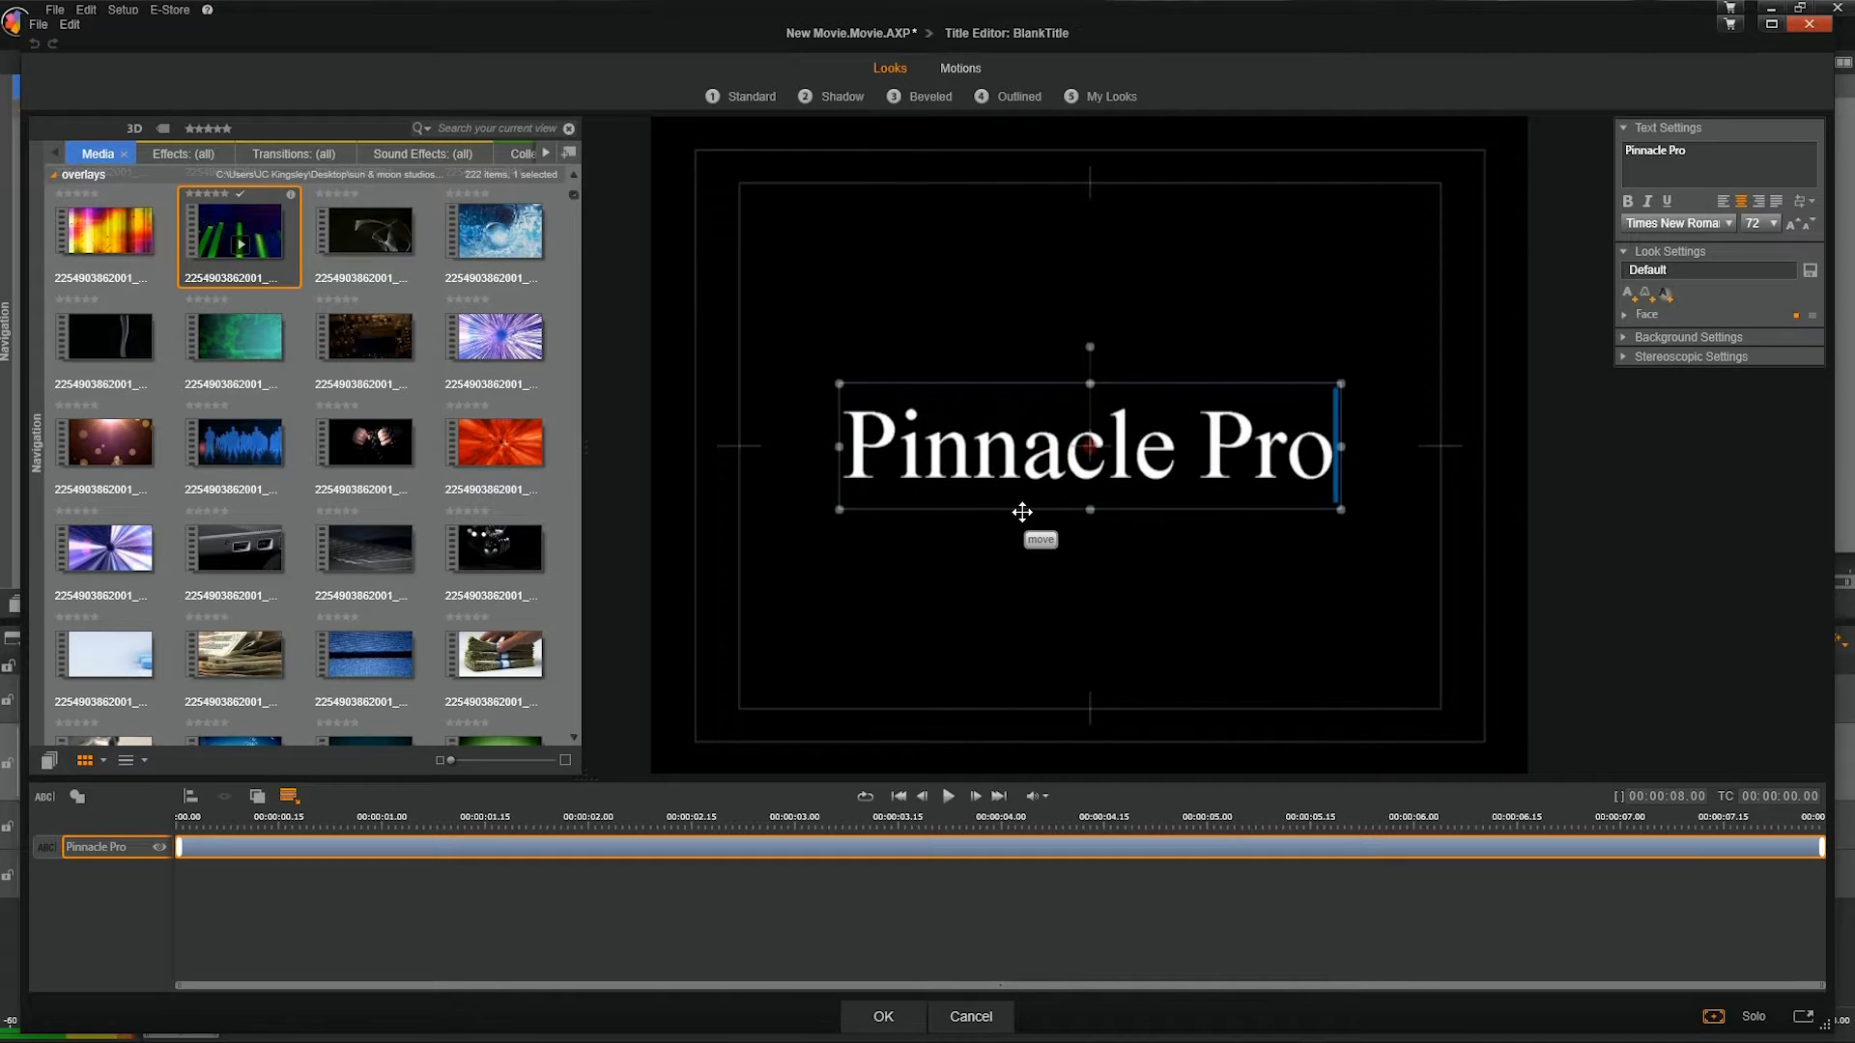
type("ject")
key("Return")
type("Video")
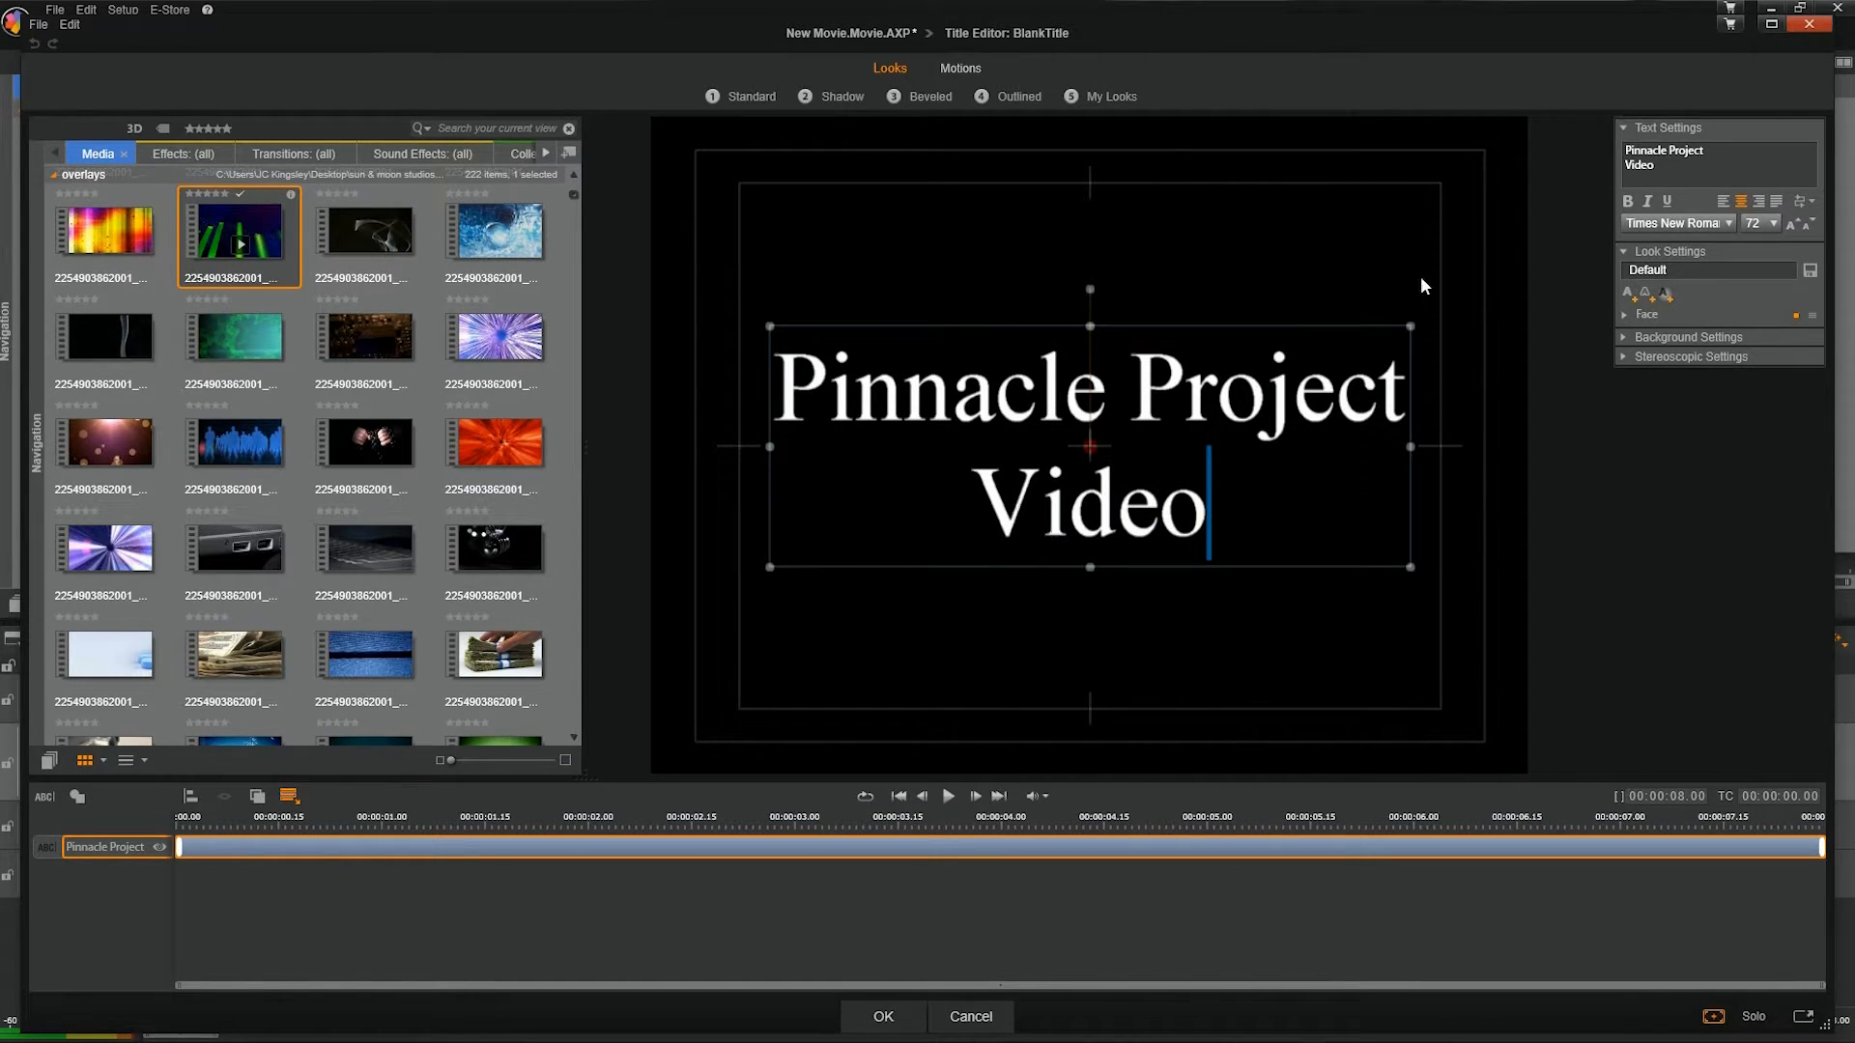
Select the whole title text and set its font to BATAVIA.
left_click_drag(1665, 159, 1577, 160)
left_click(1672, 171)
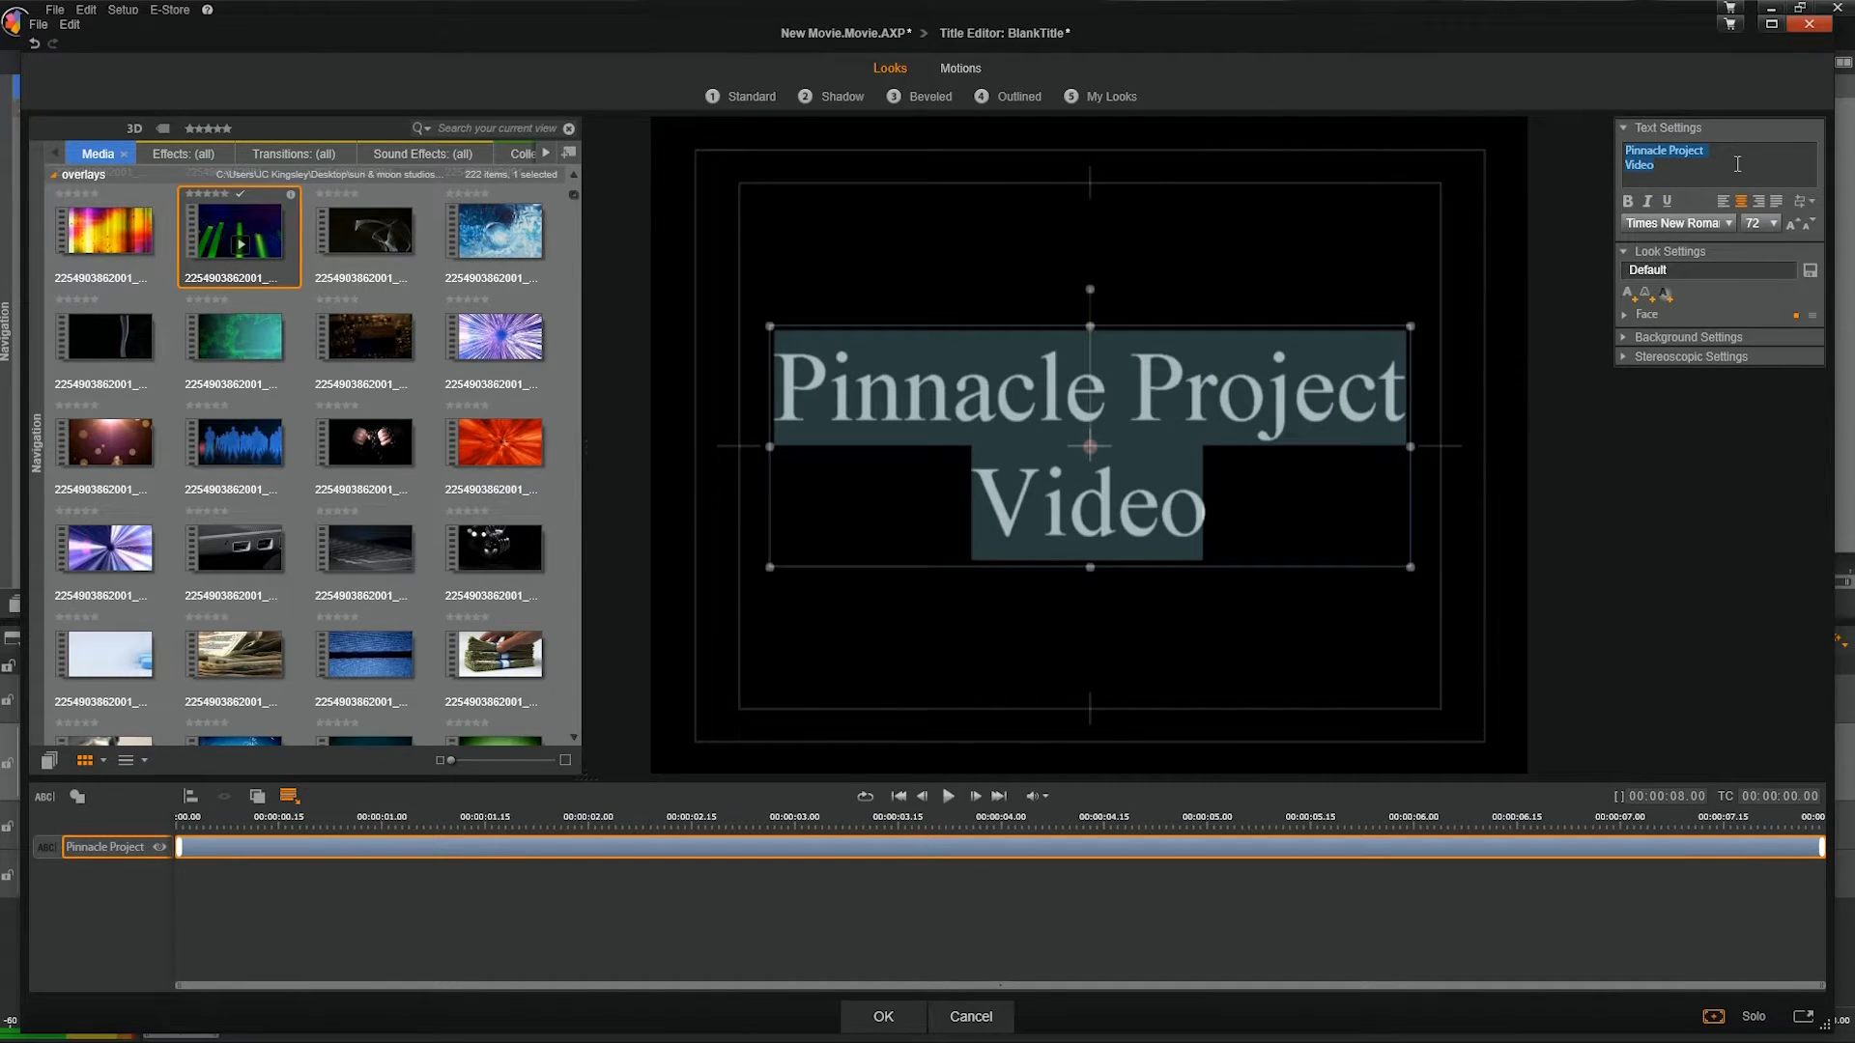
left_click(1728, 225)
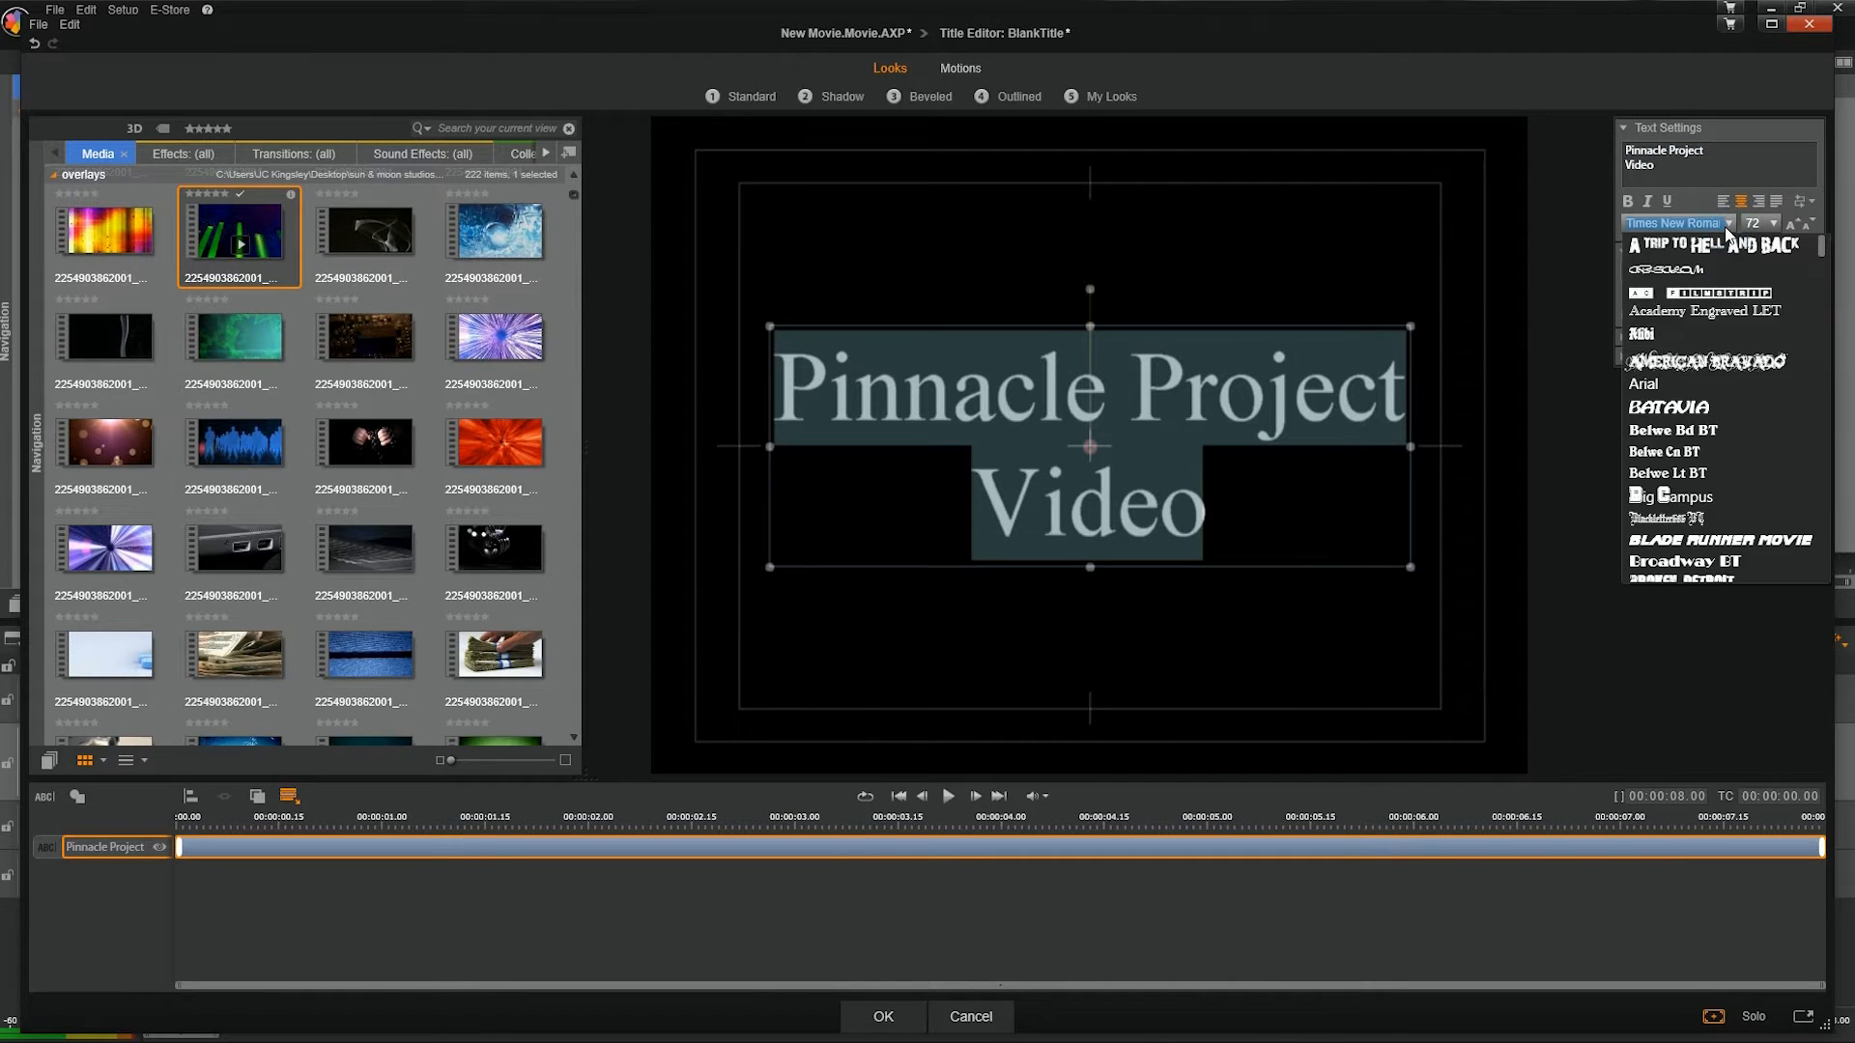
left_click(1713, 405)
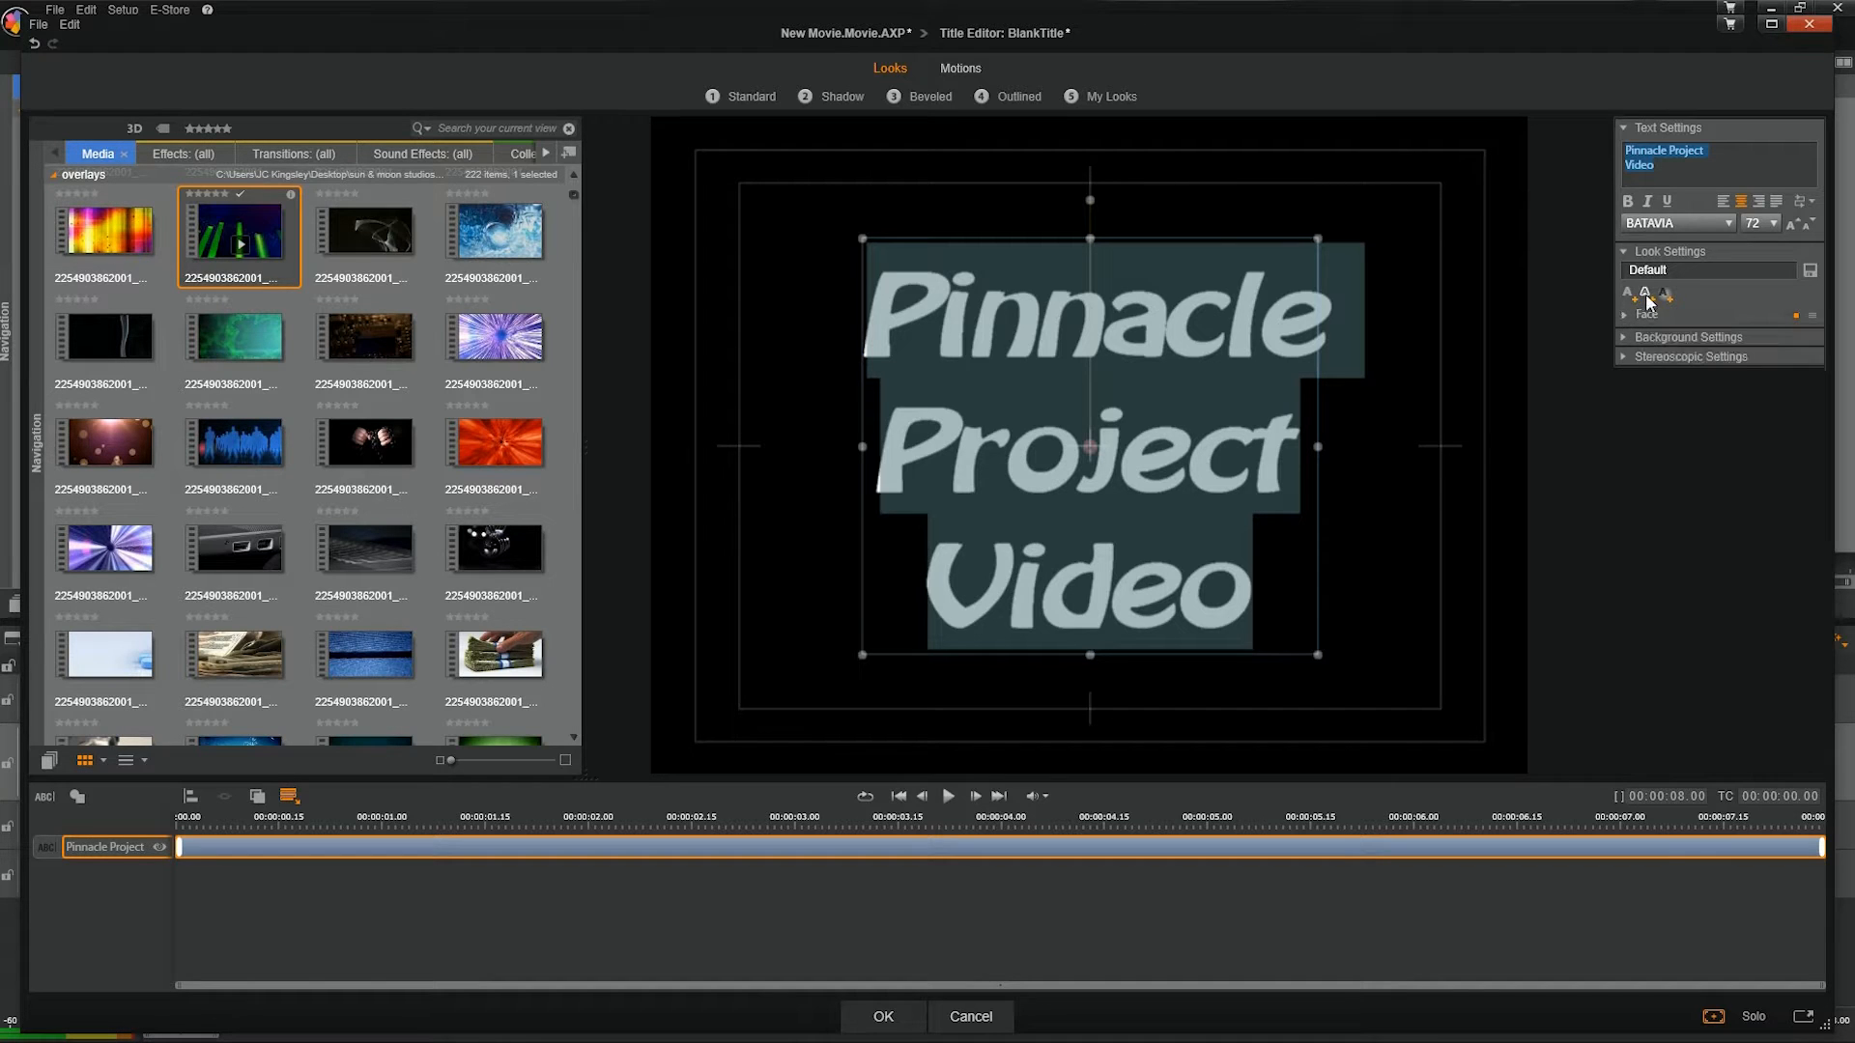
Add an edge to the title text and apply a red fill (R 250, G 24, B 24) to it.
left_click(1654, 298)
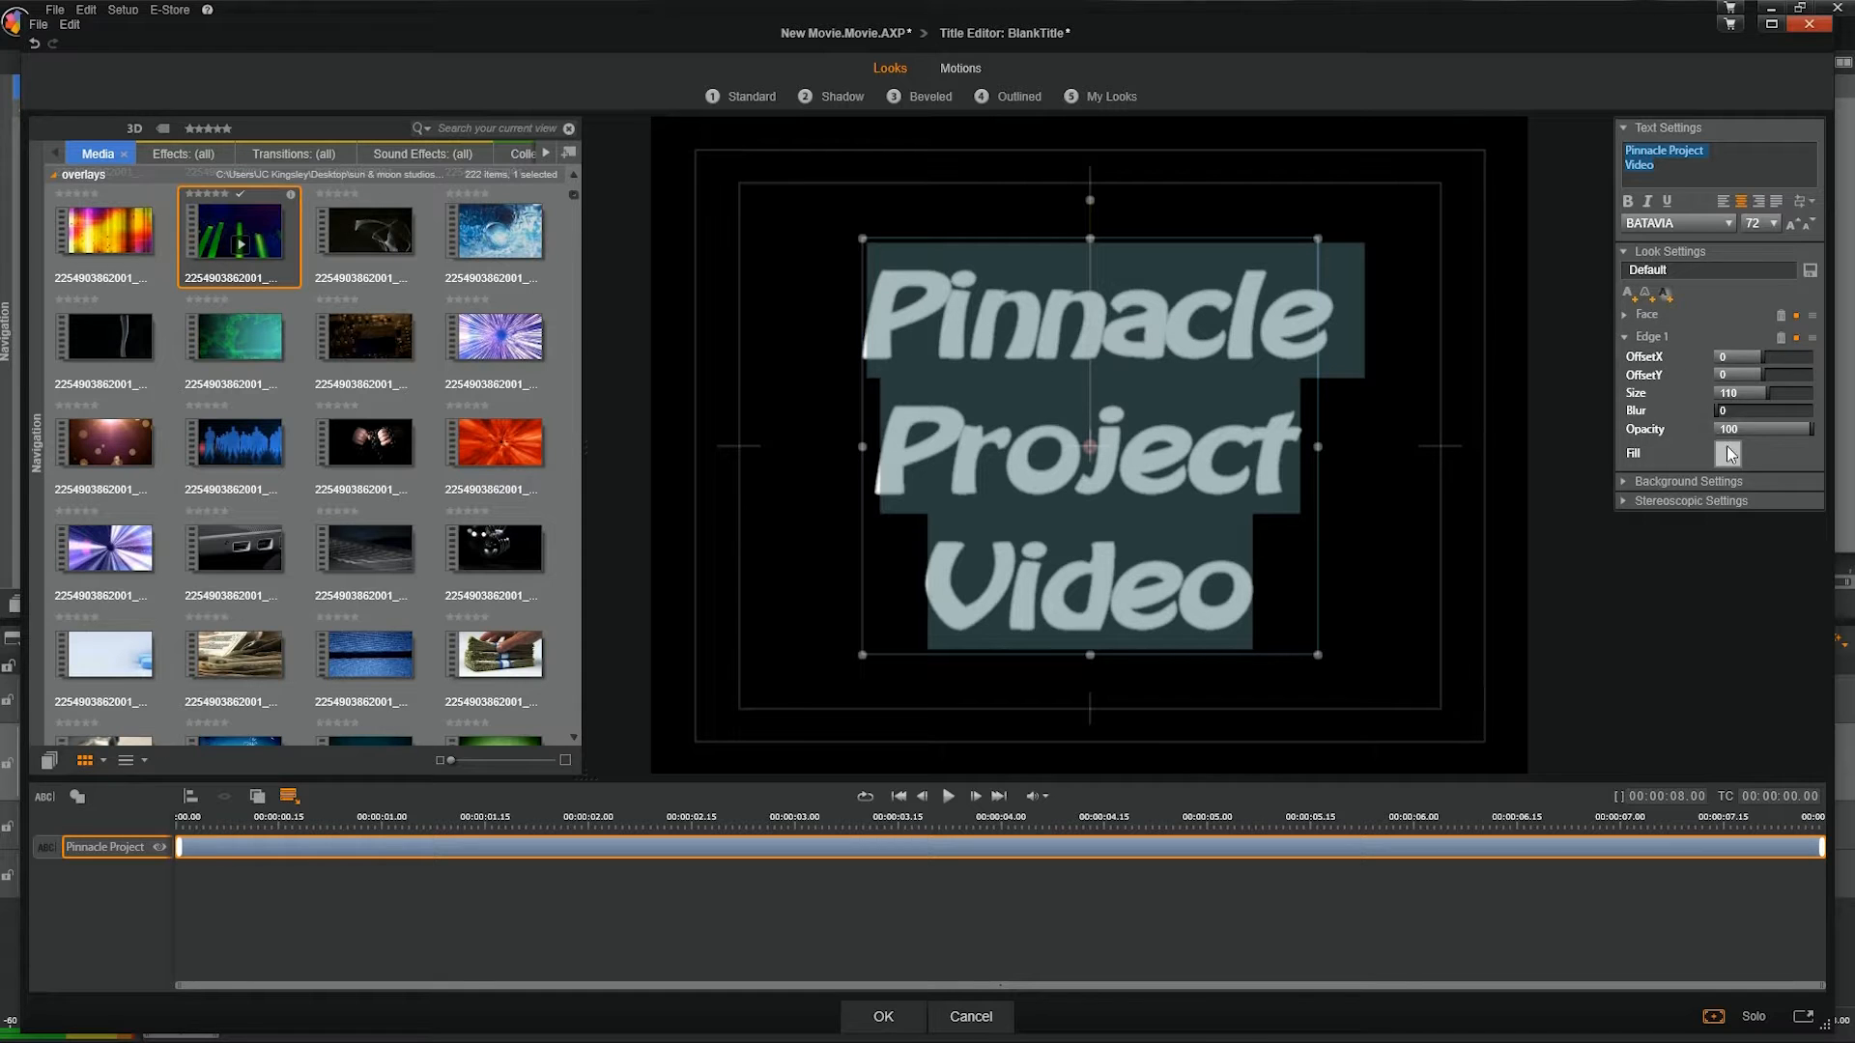
left_click(1728, 454)
left_click(1706, 547)
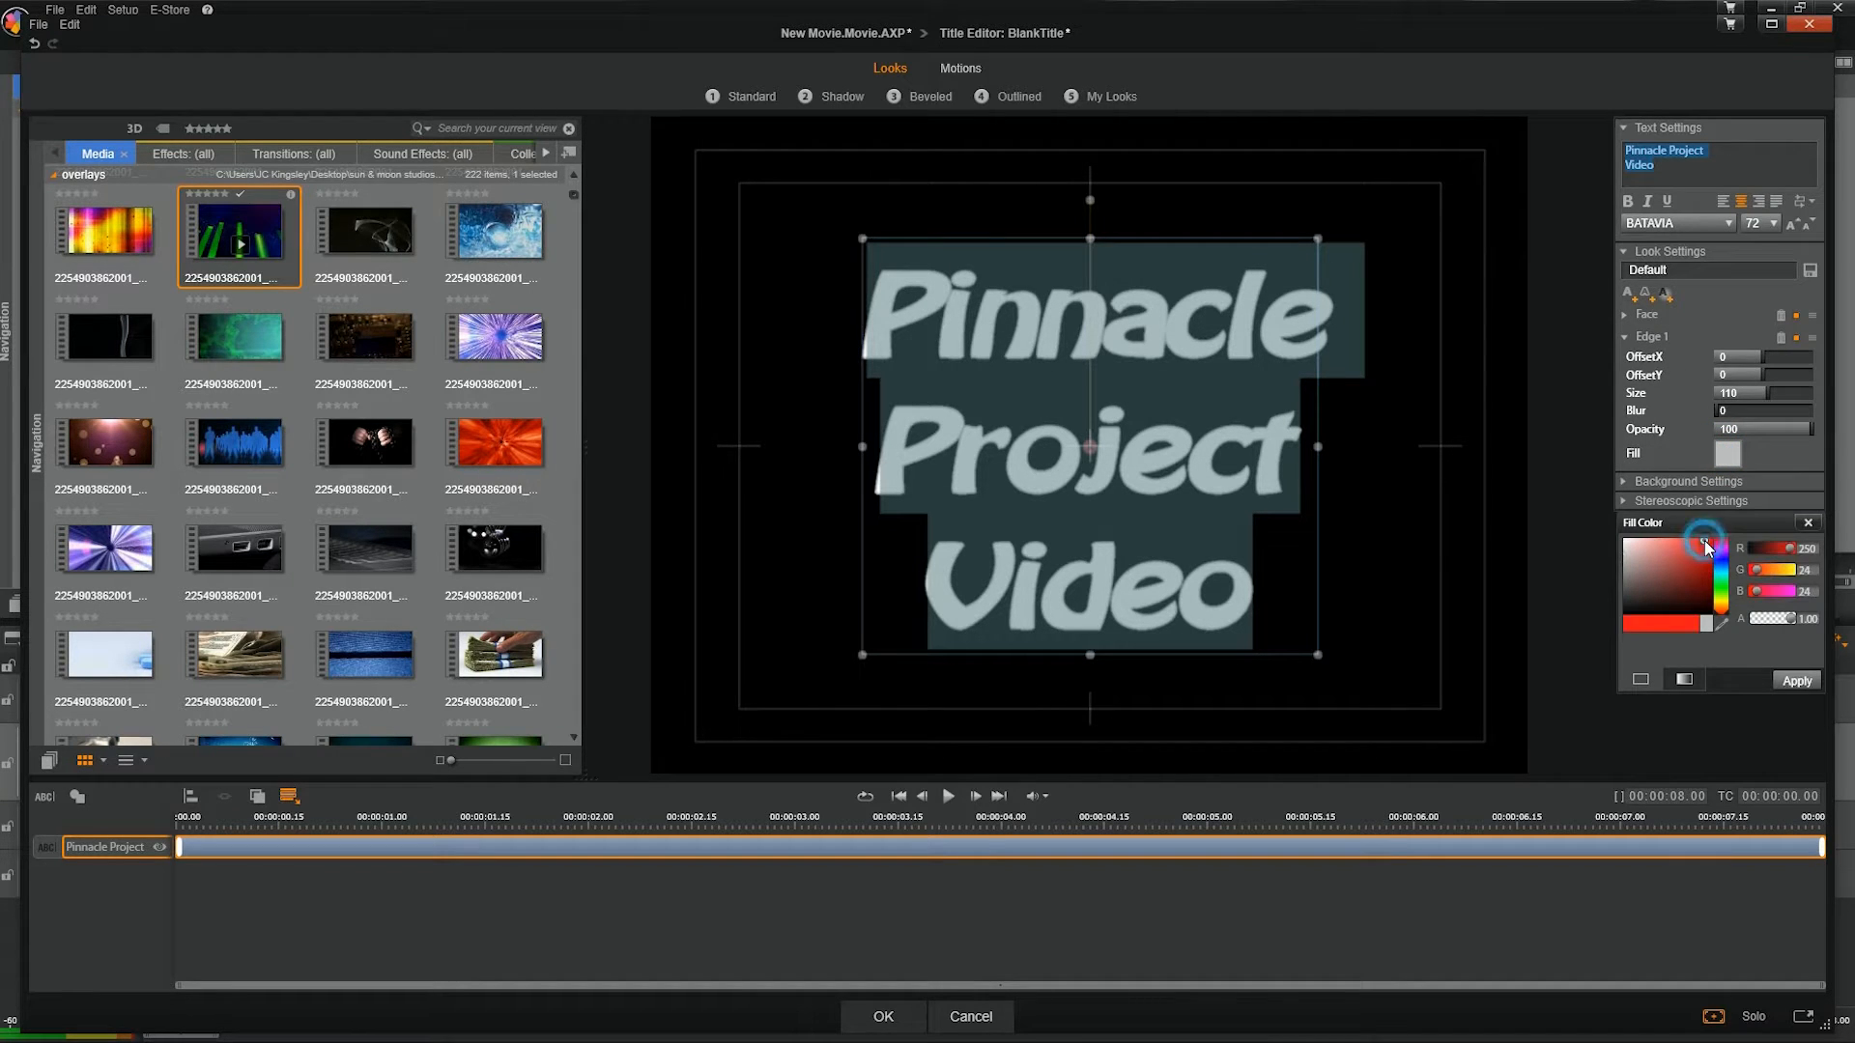
left_click(1796, 682)
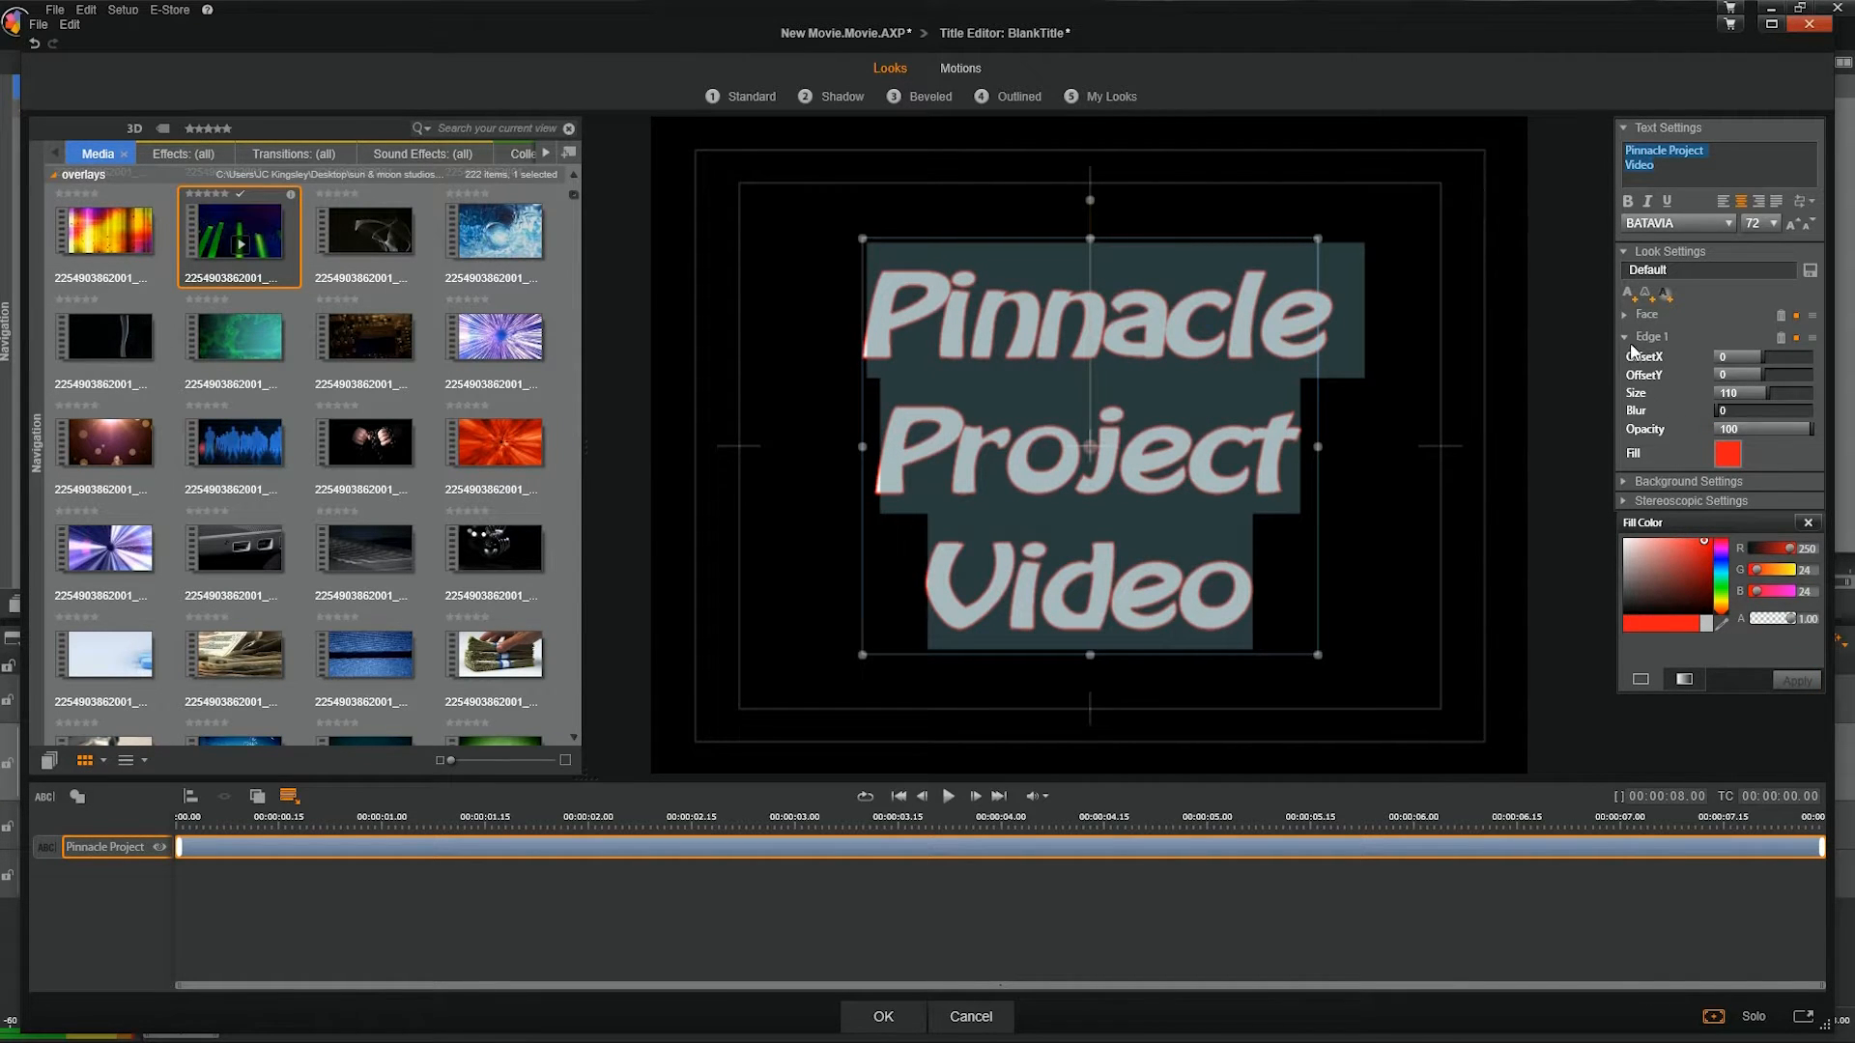
Add a shadow to the title text and apply a near-white fill (R 238, G 236, B 236) to it.
left_click(1661, 290)
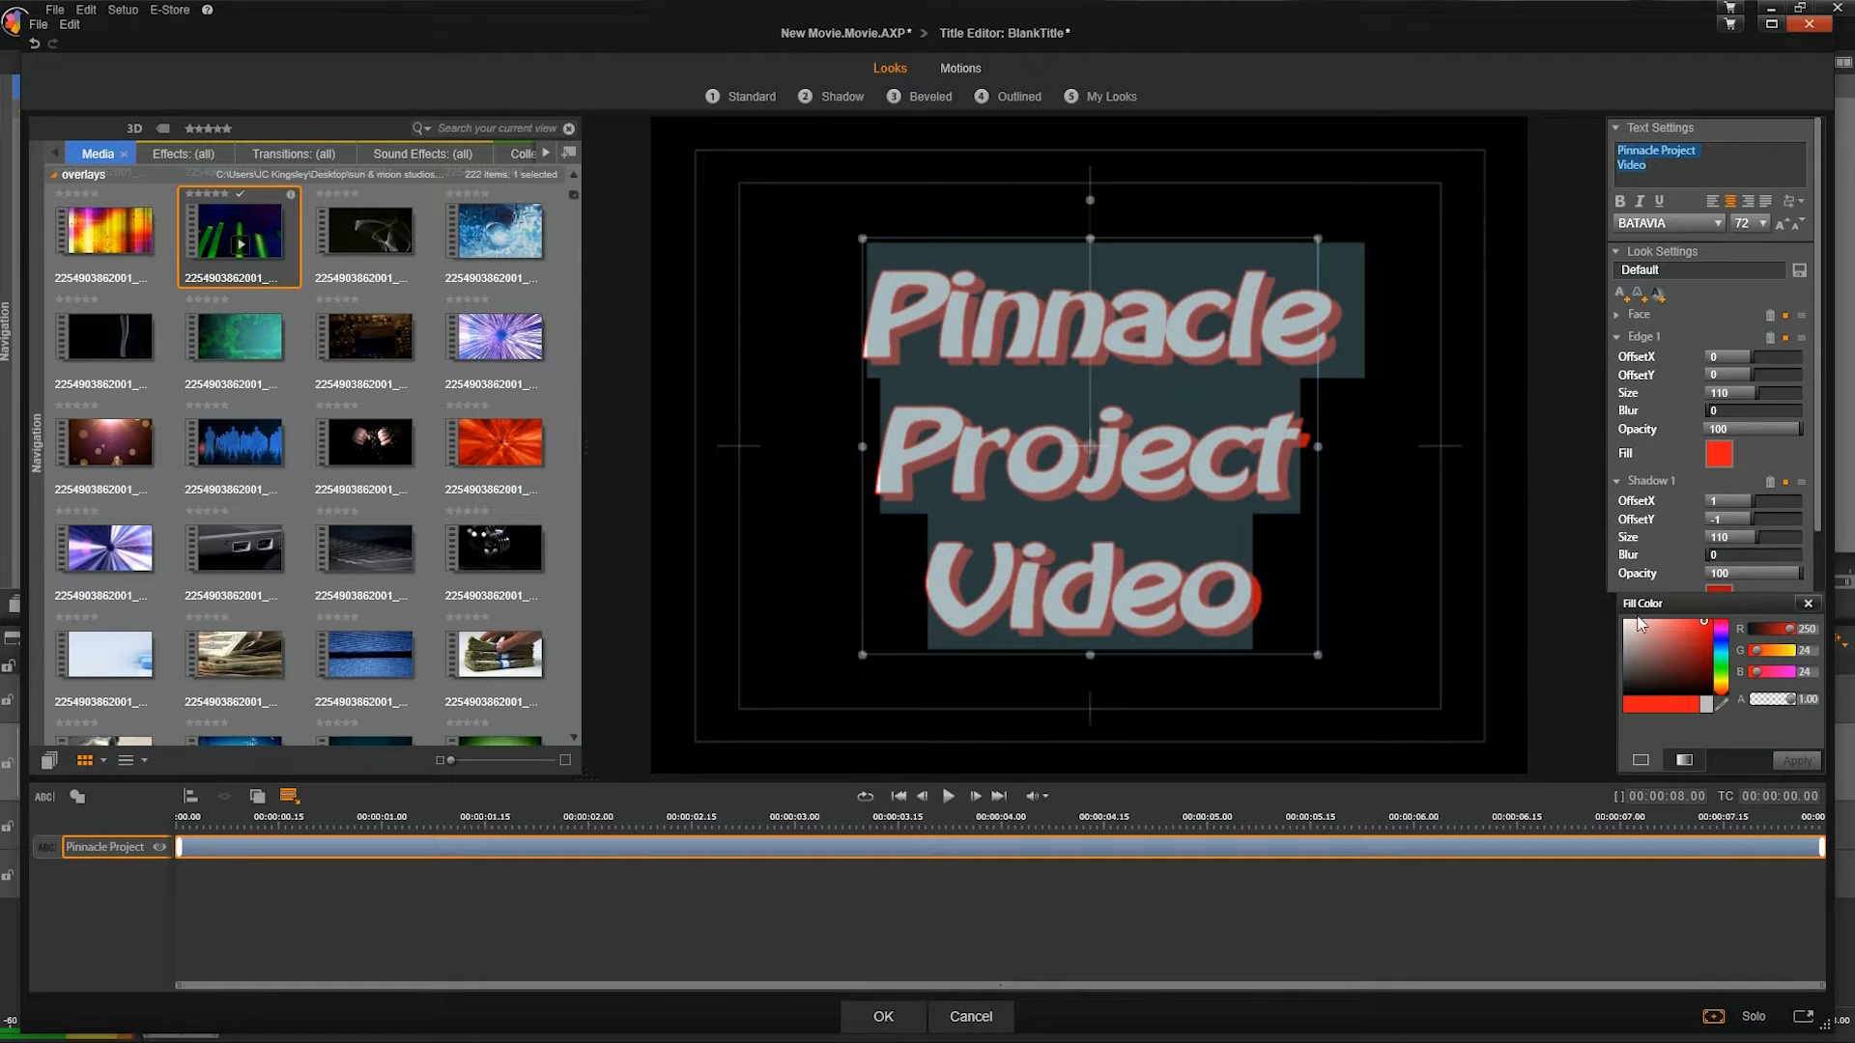
left_click(1625, 624)
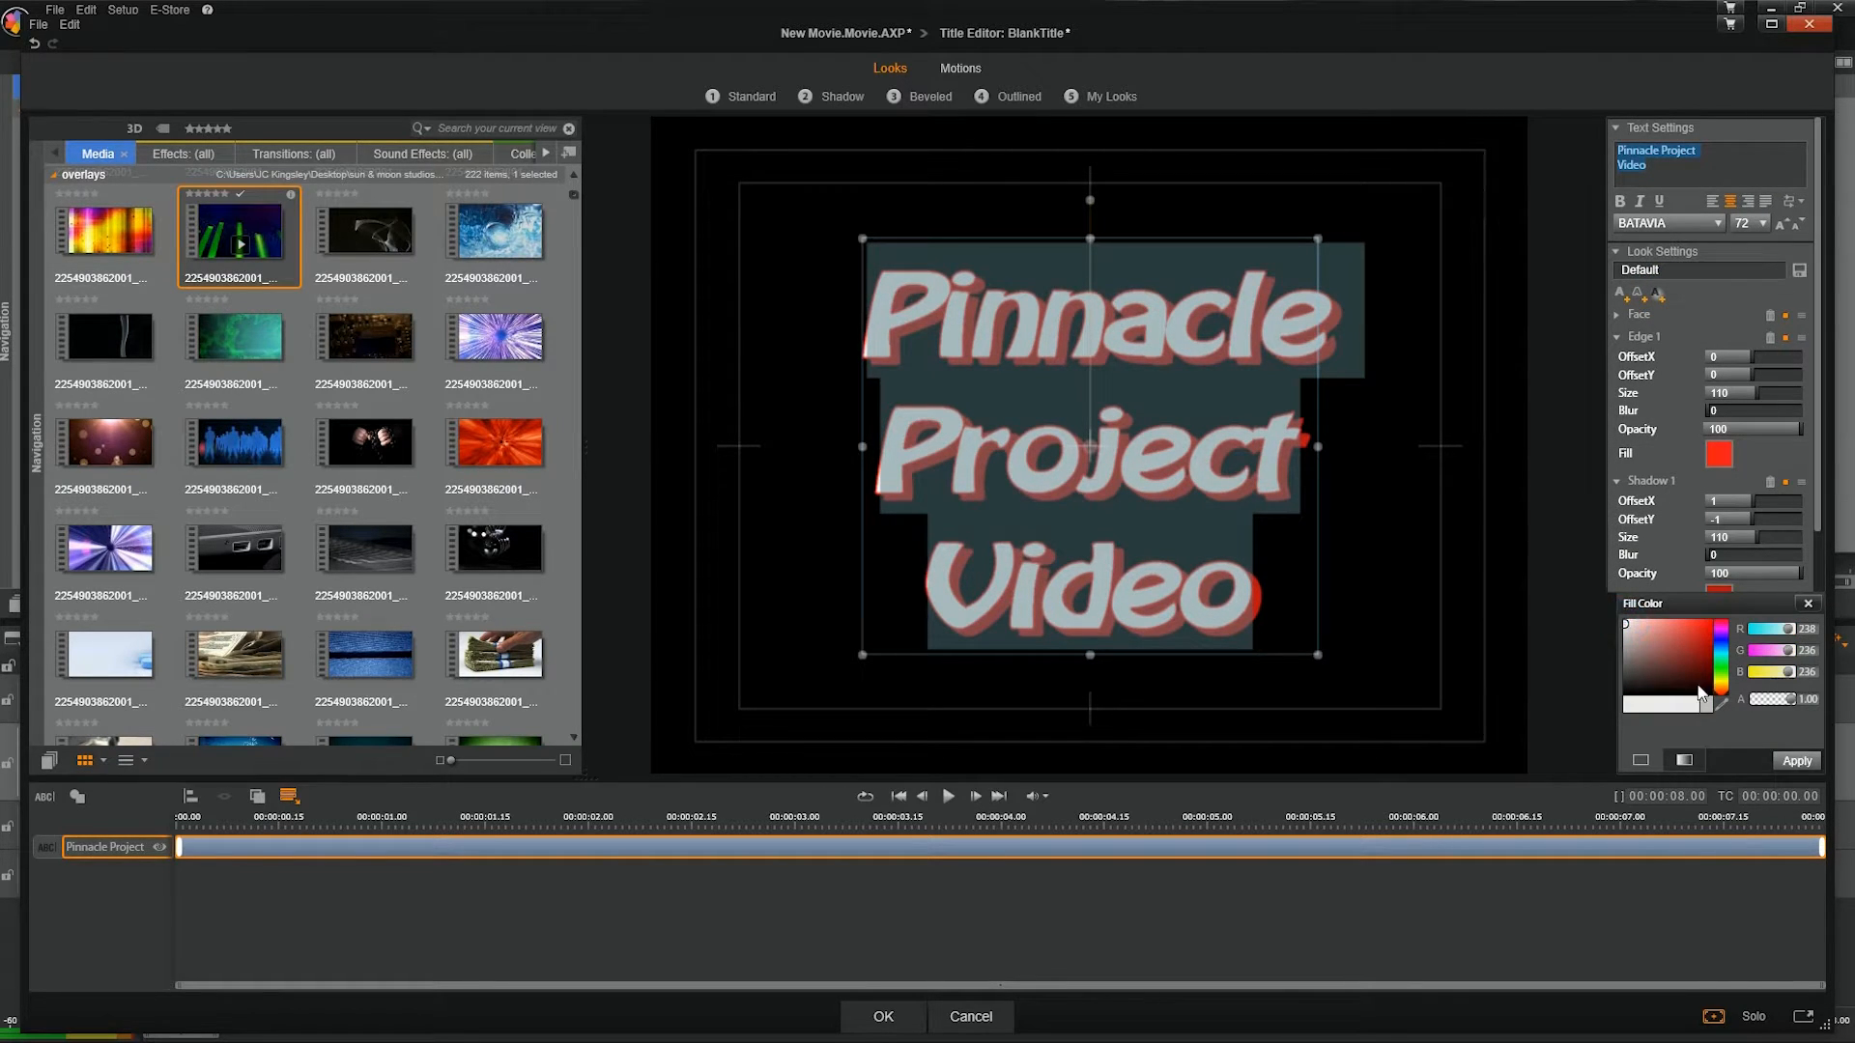
left_click(1790, 761)
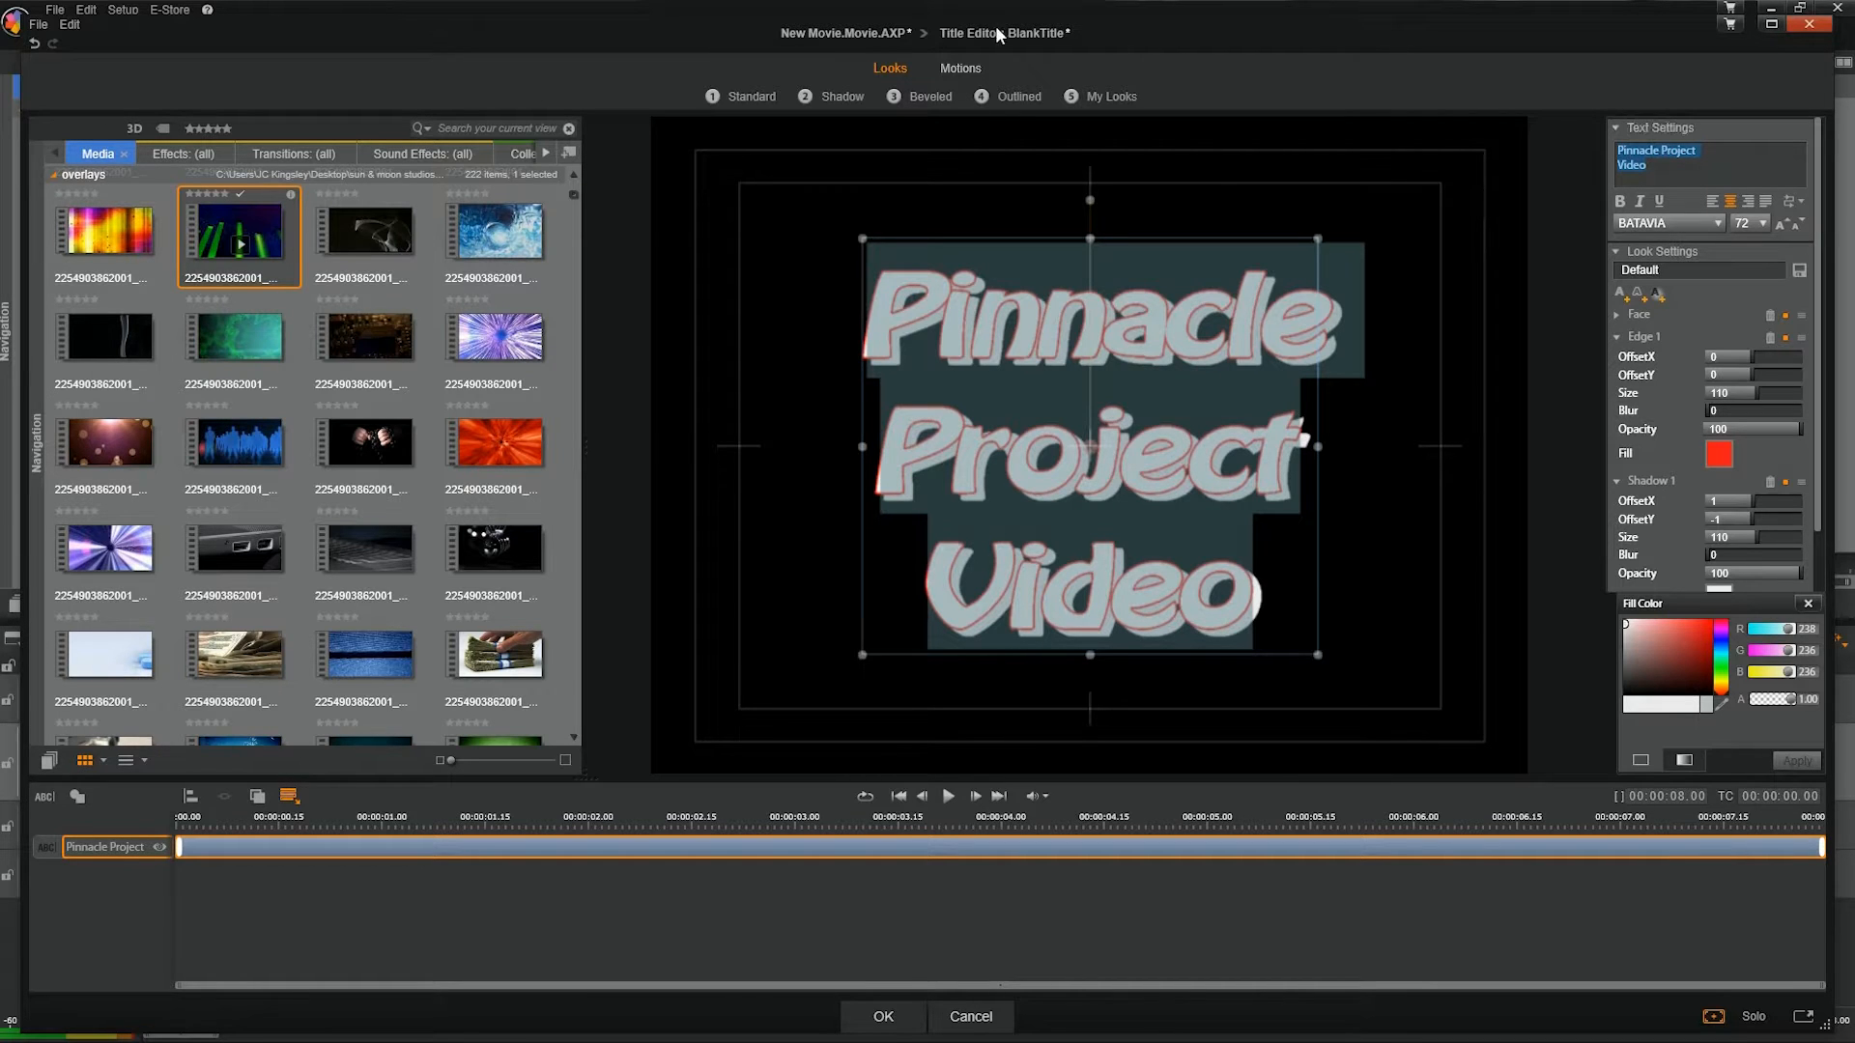
Look through the Standard, Beveled, Outlined and My Looks preset categories for the title.
left_click(754, 97)
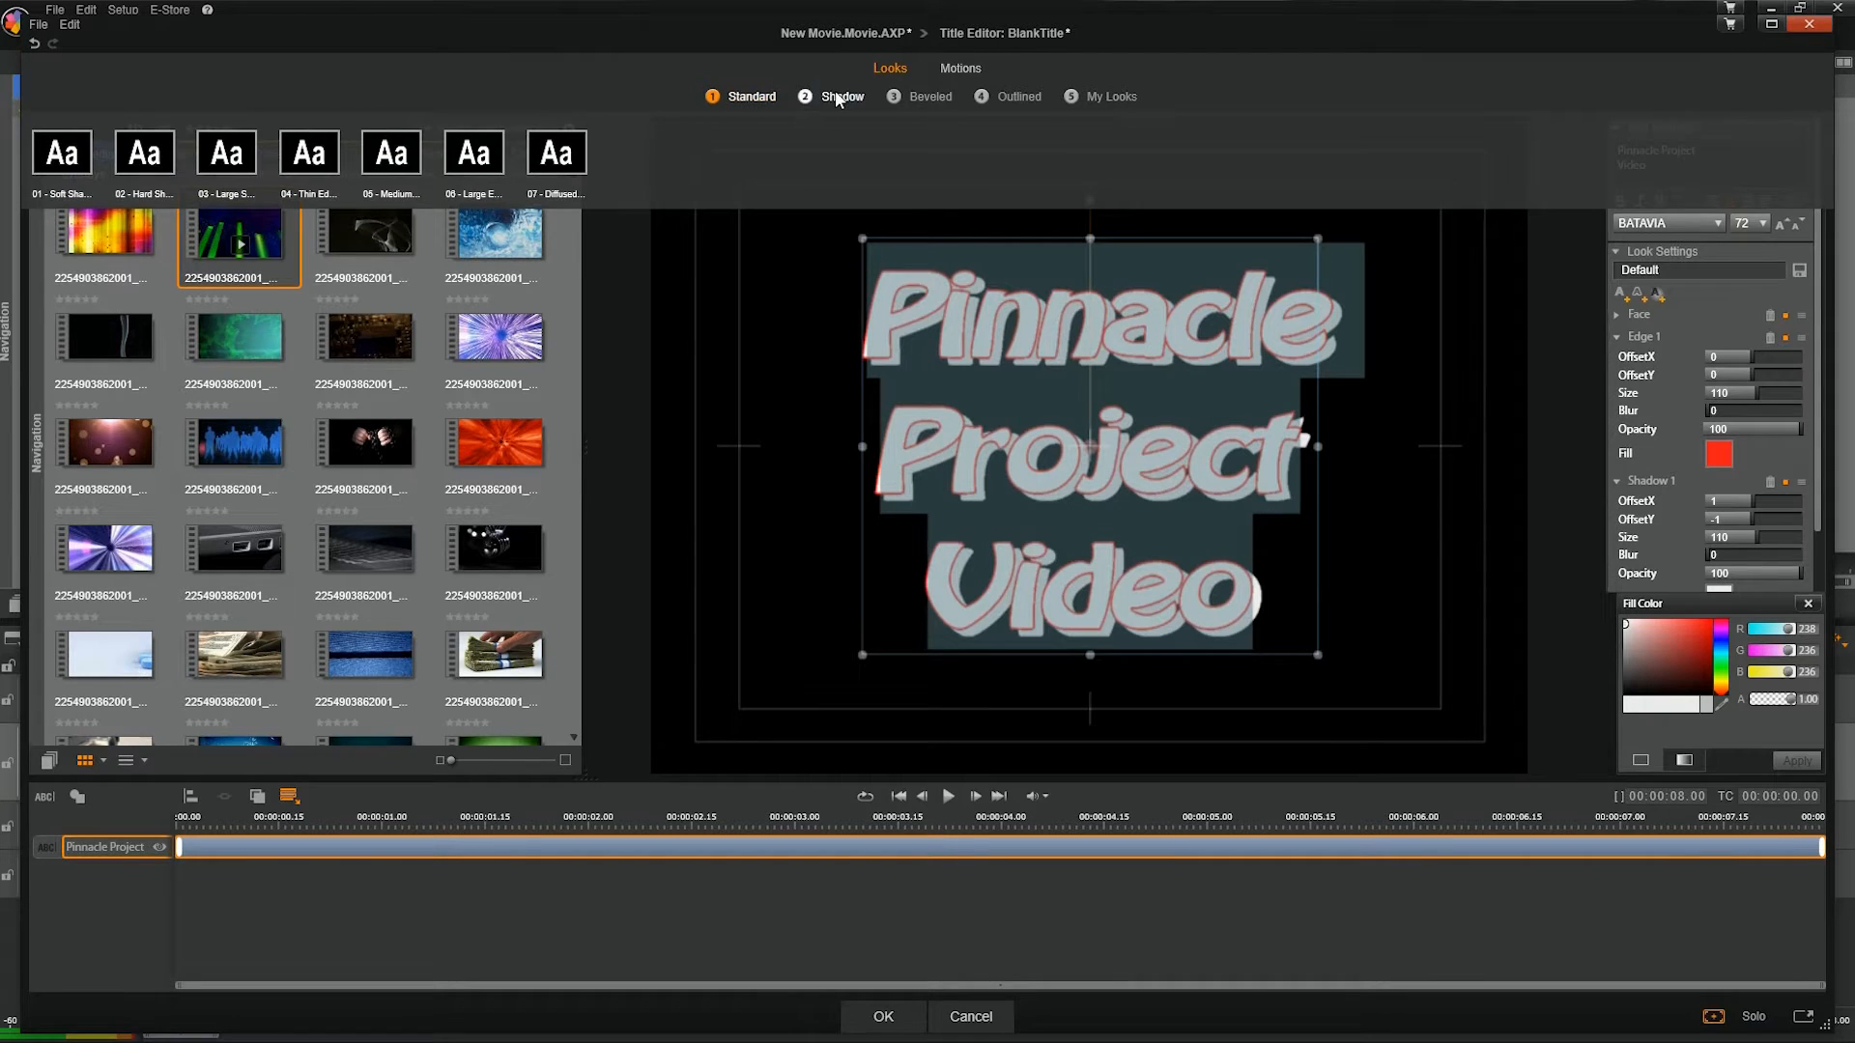
left_click(911, 97)
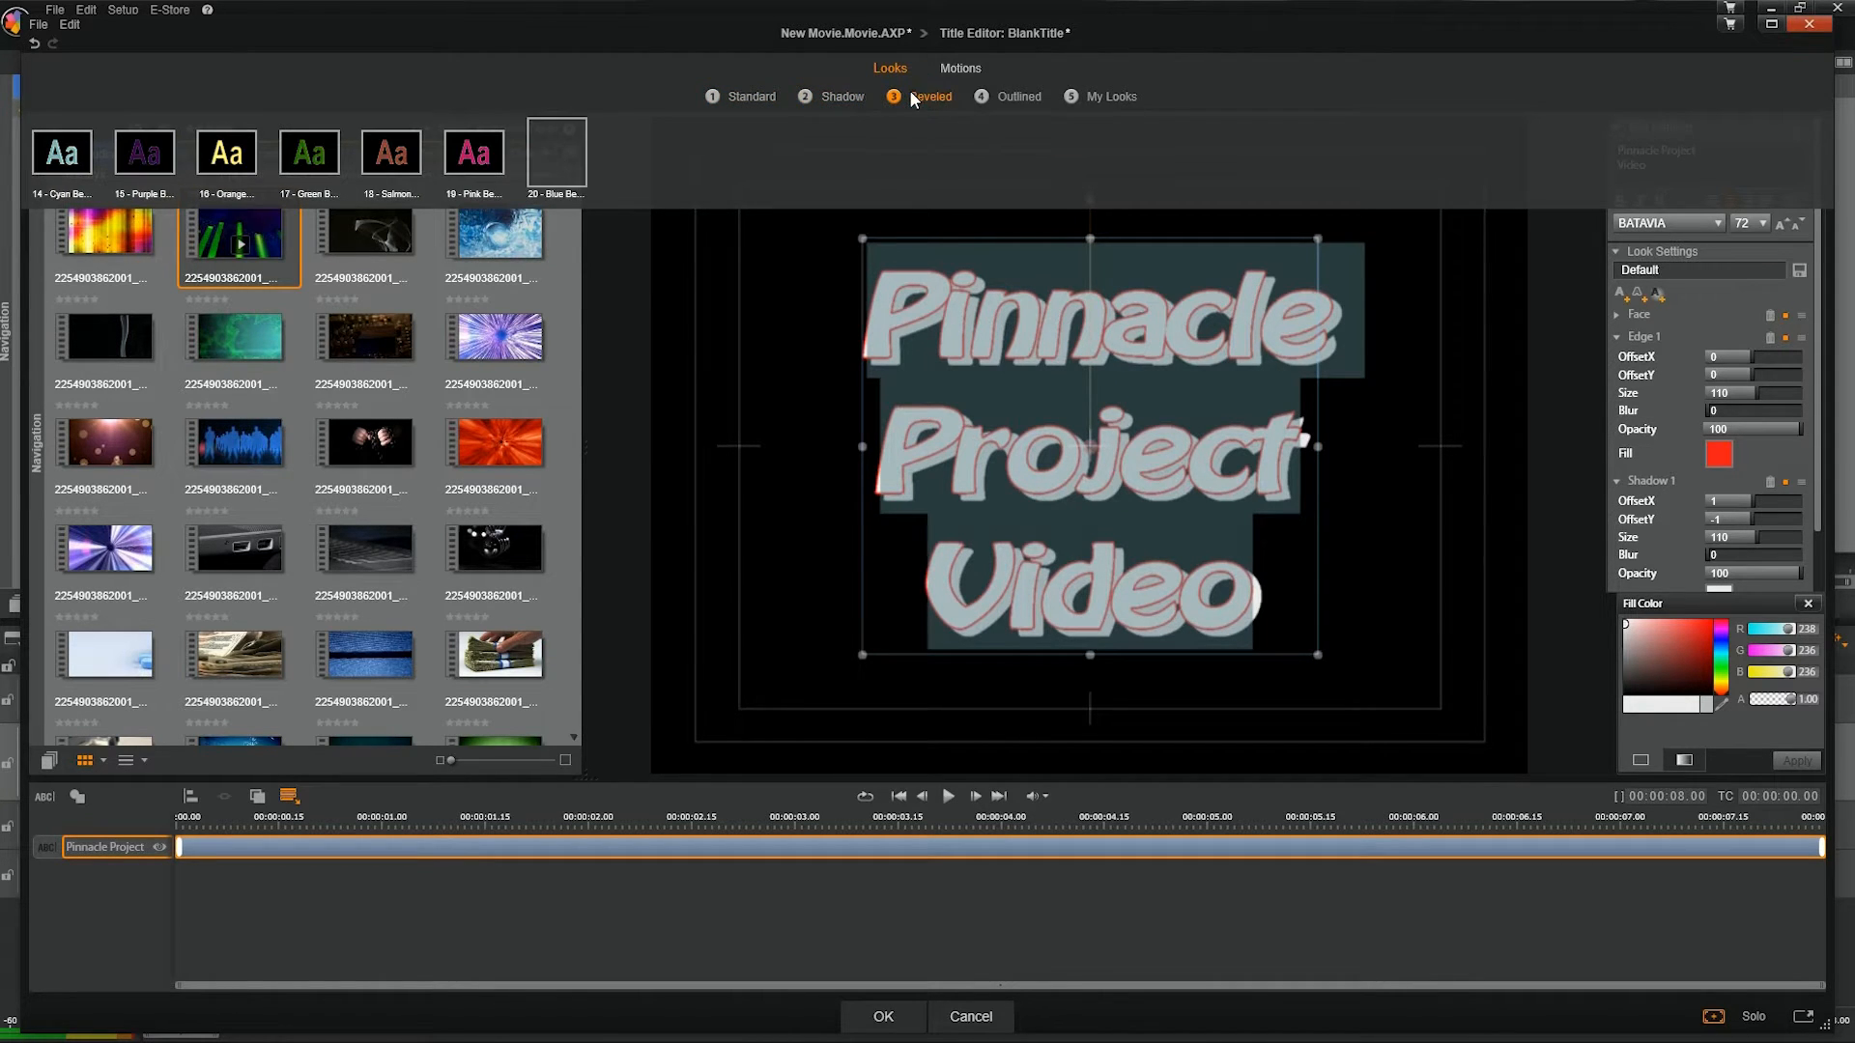
left_click(1014, 96)
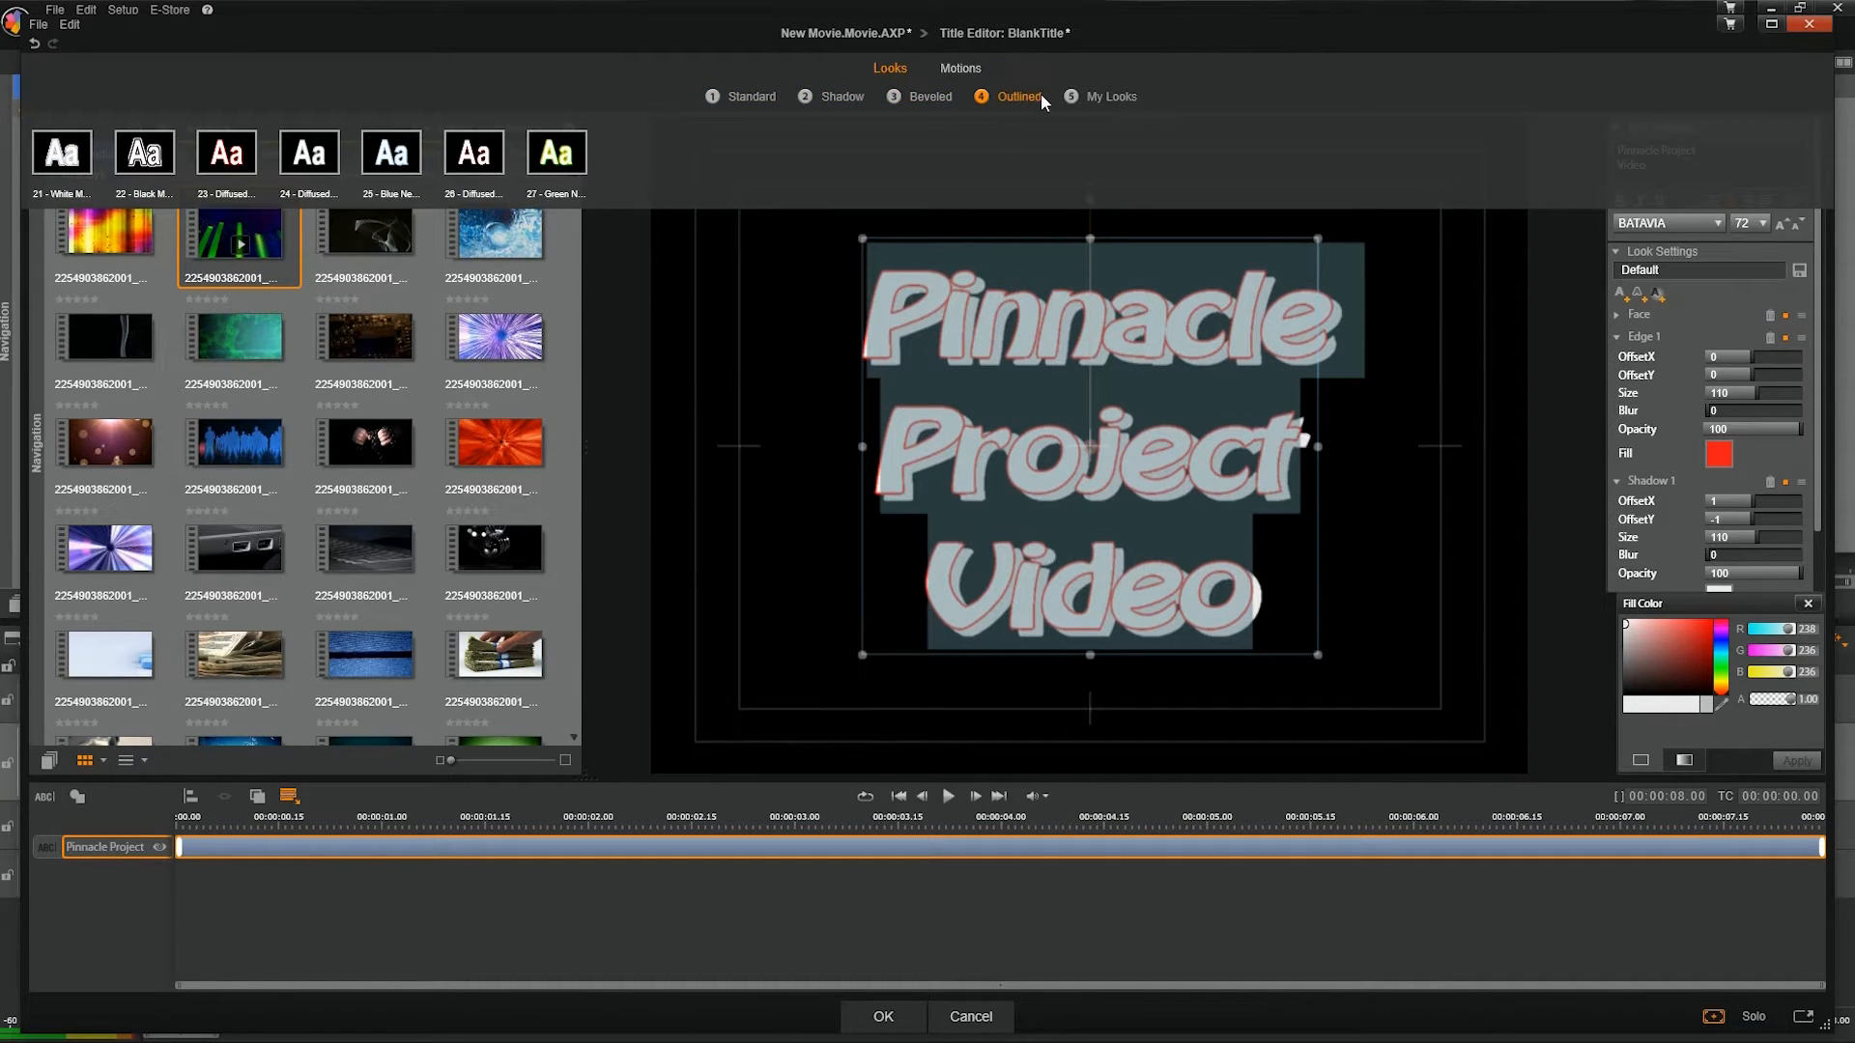
left_click(1084, 98)
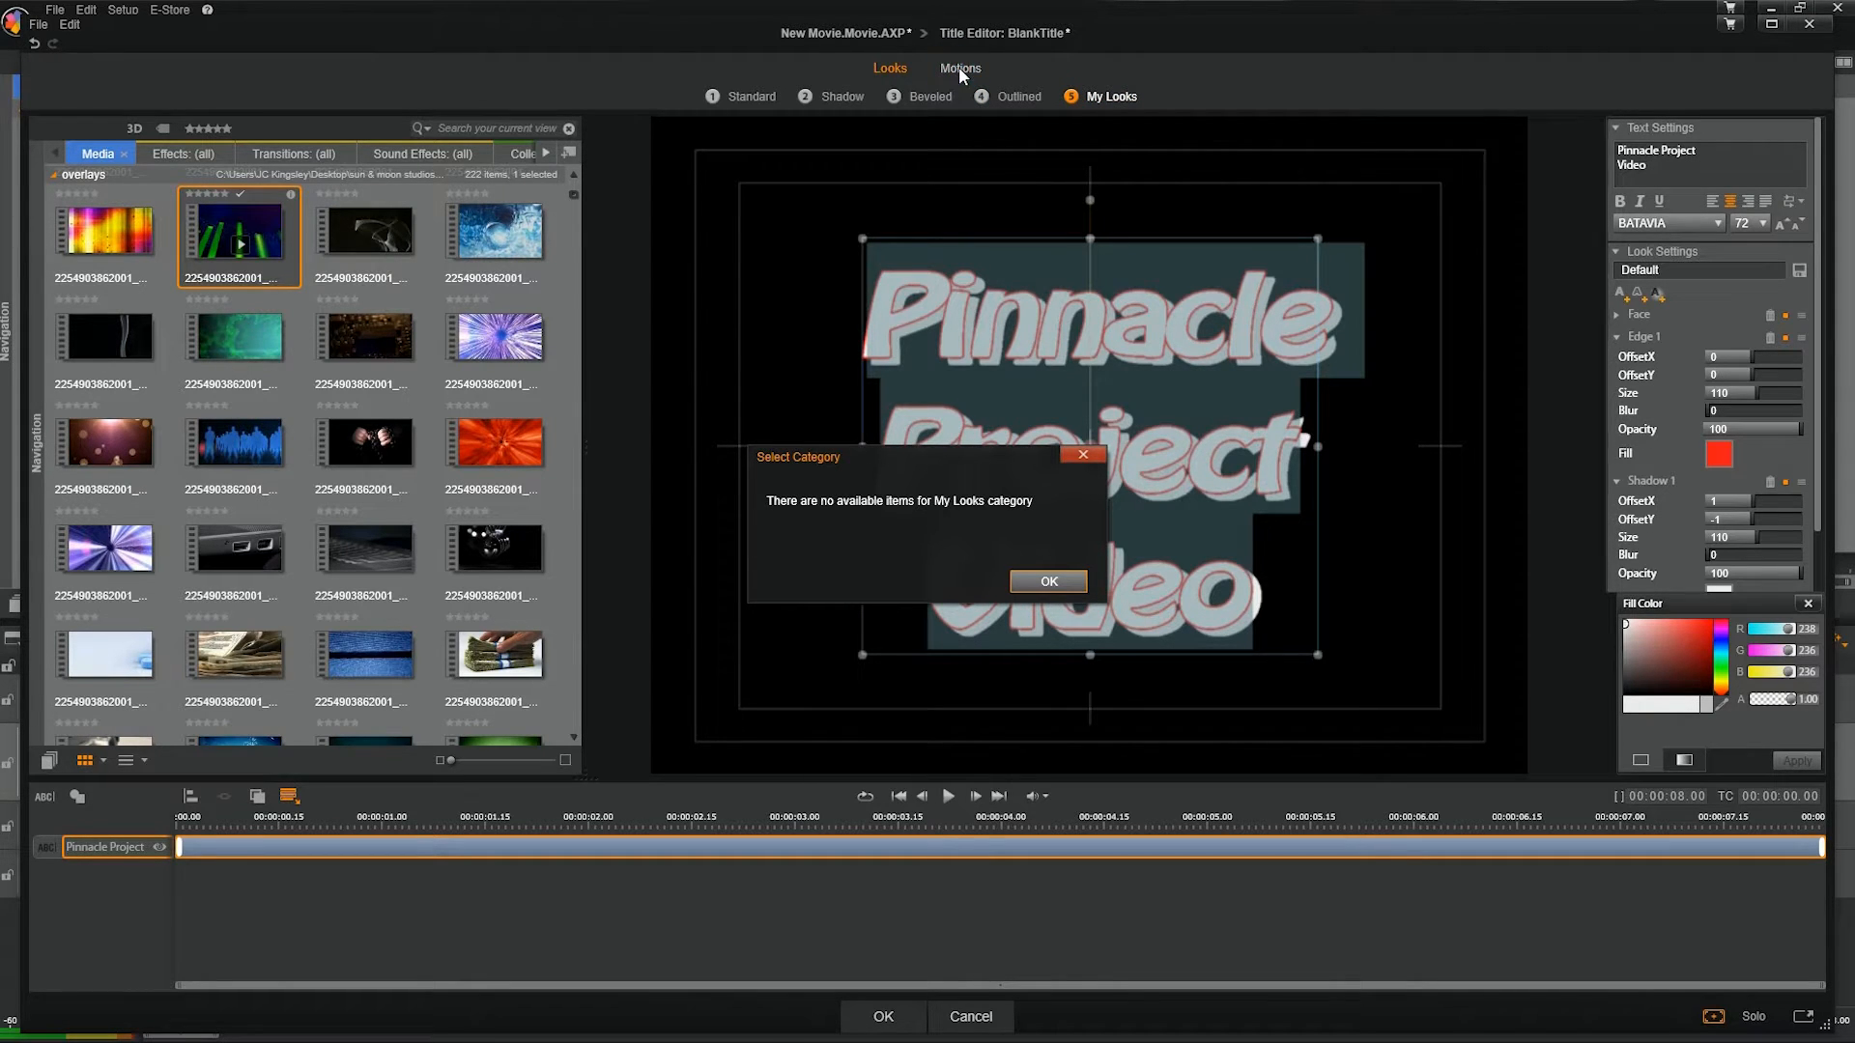
left_click(1044, 578)
Apply the 04 - Page Fade enter motion to the title text.
left_click(952, 68)
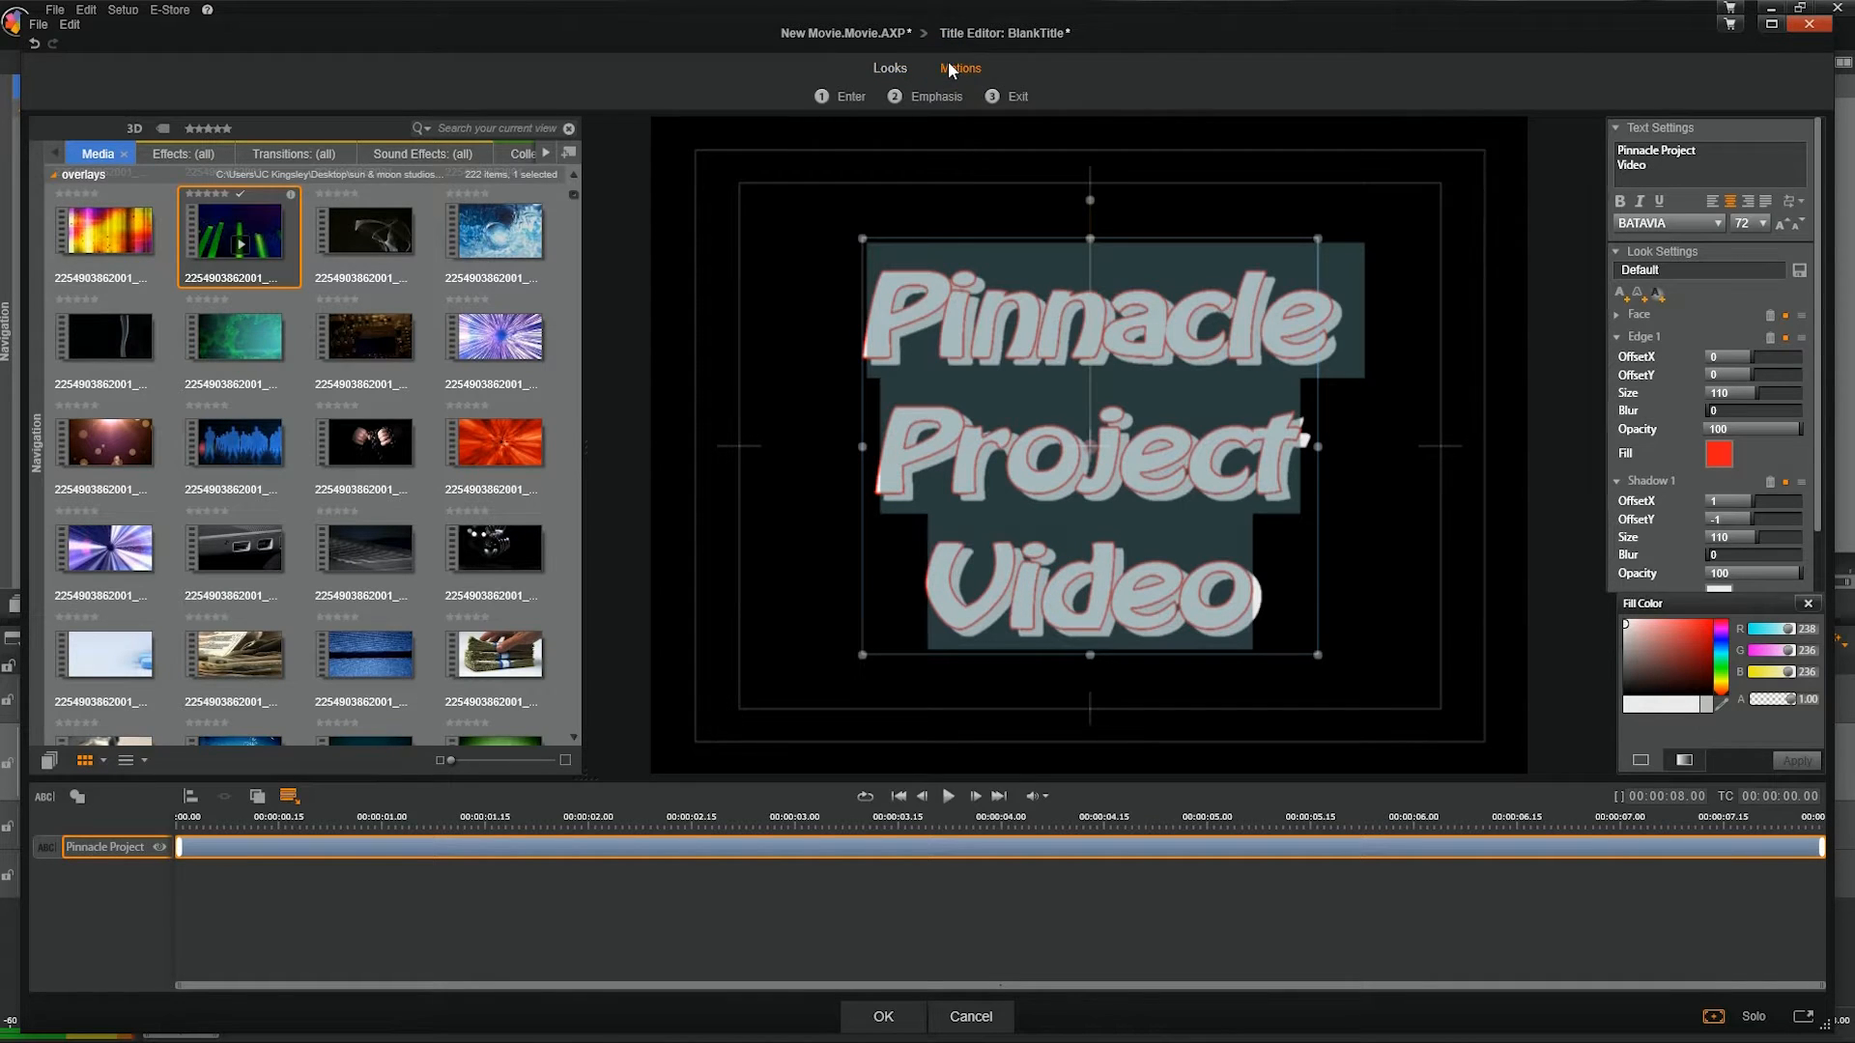
left_click(838, 97)
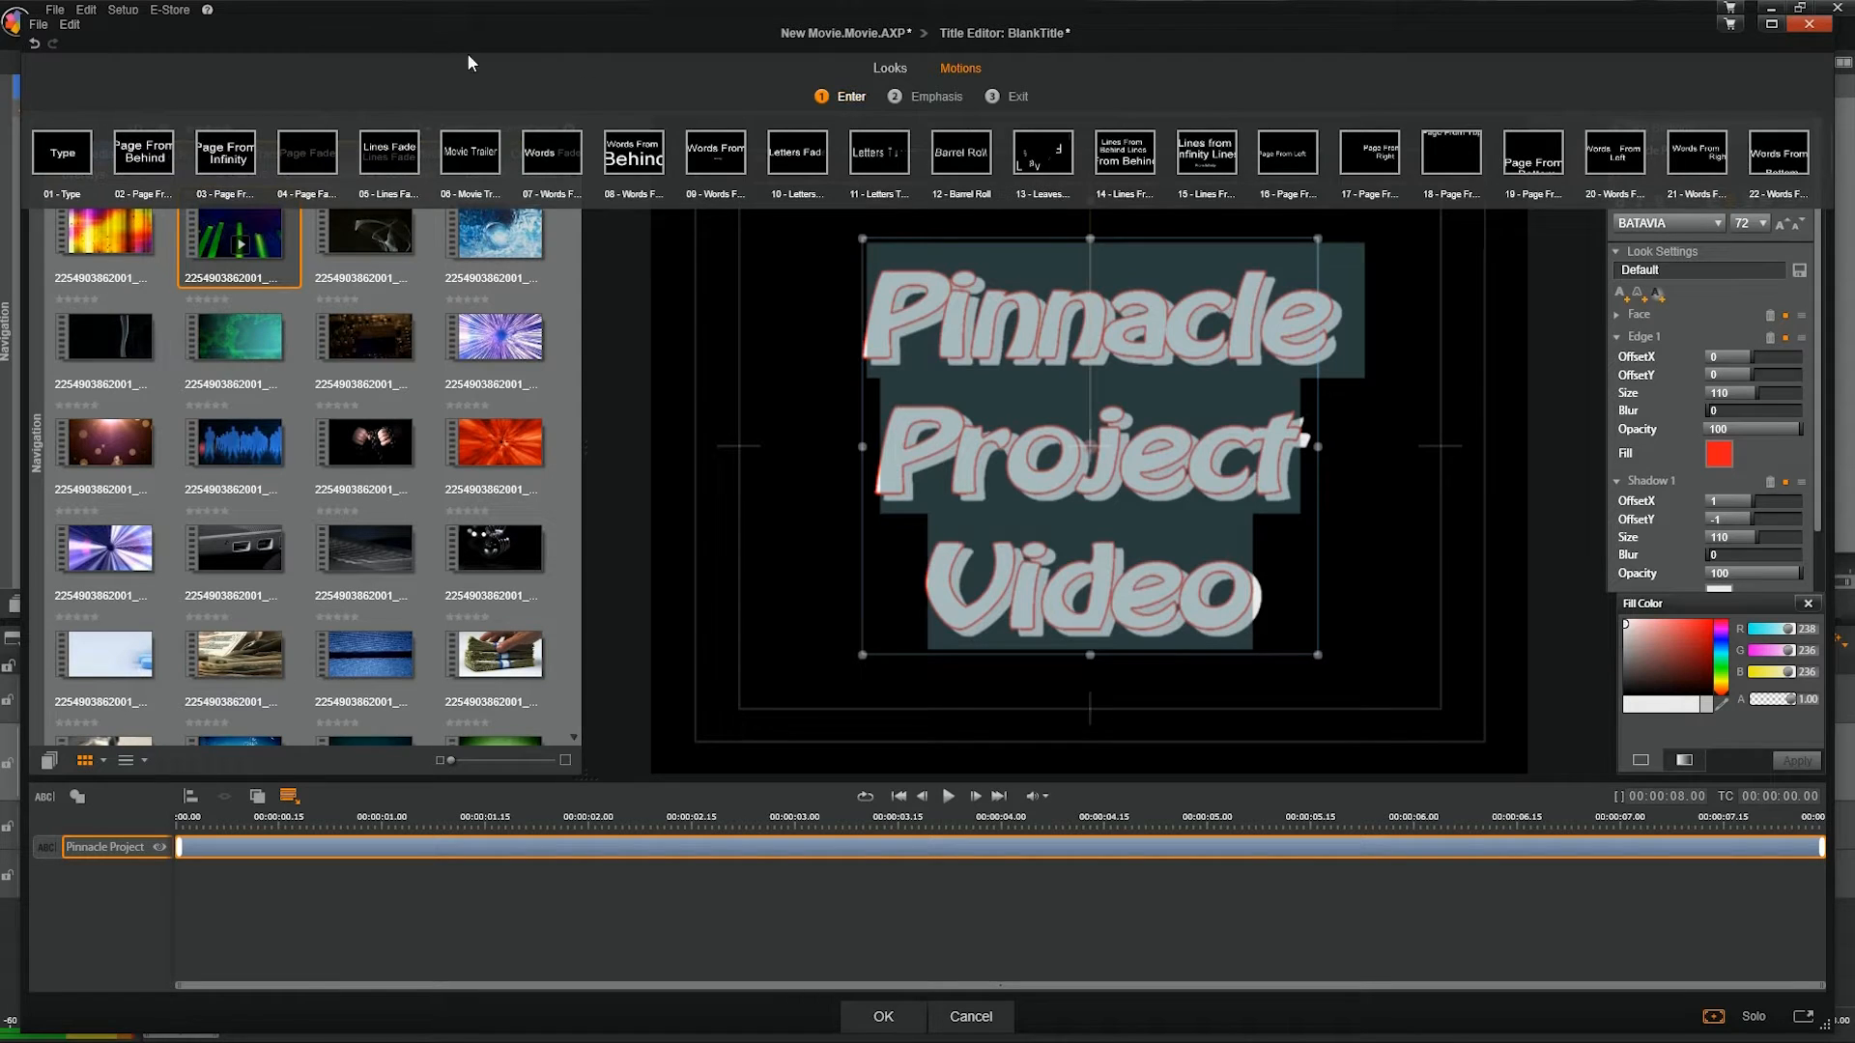
left_click(311, 153)
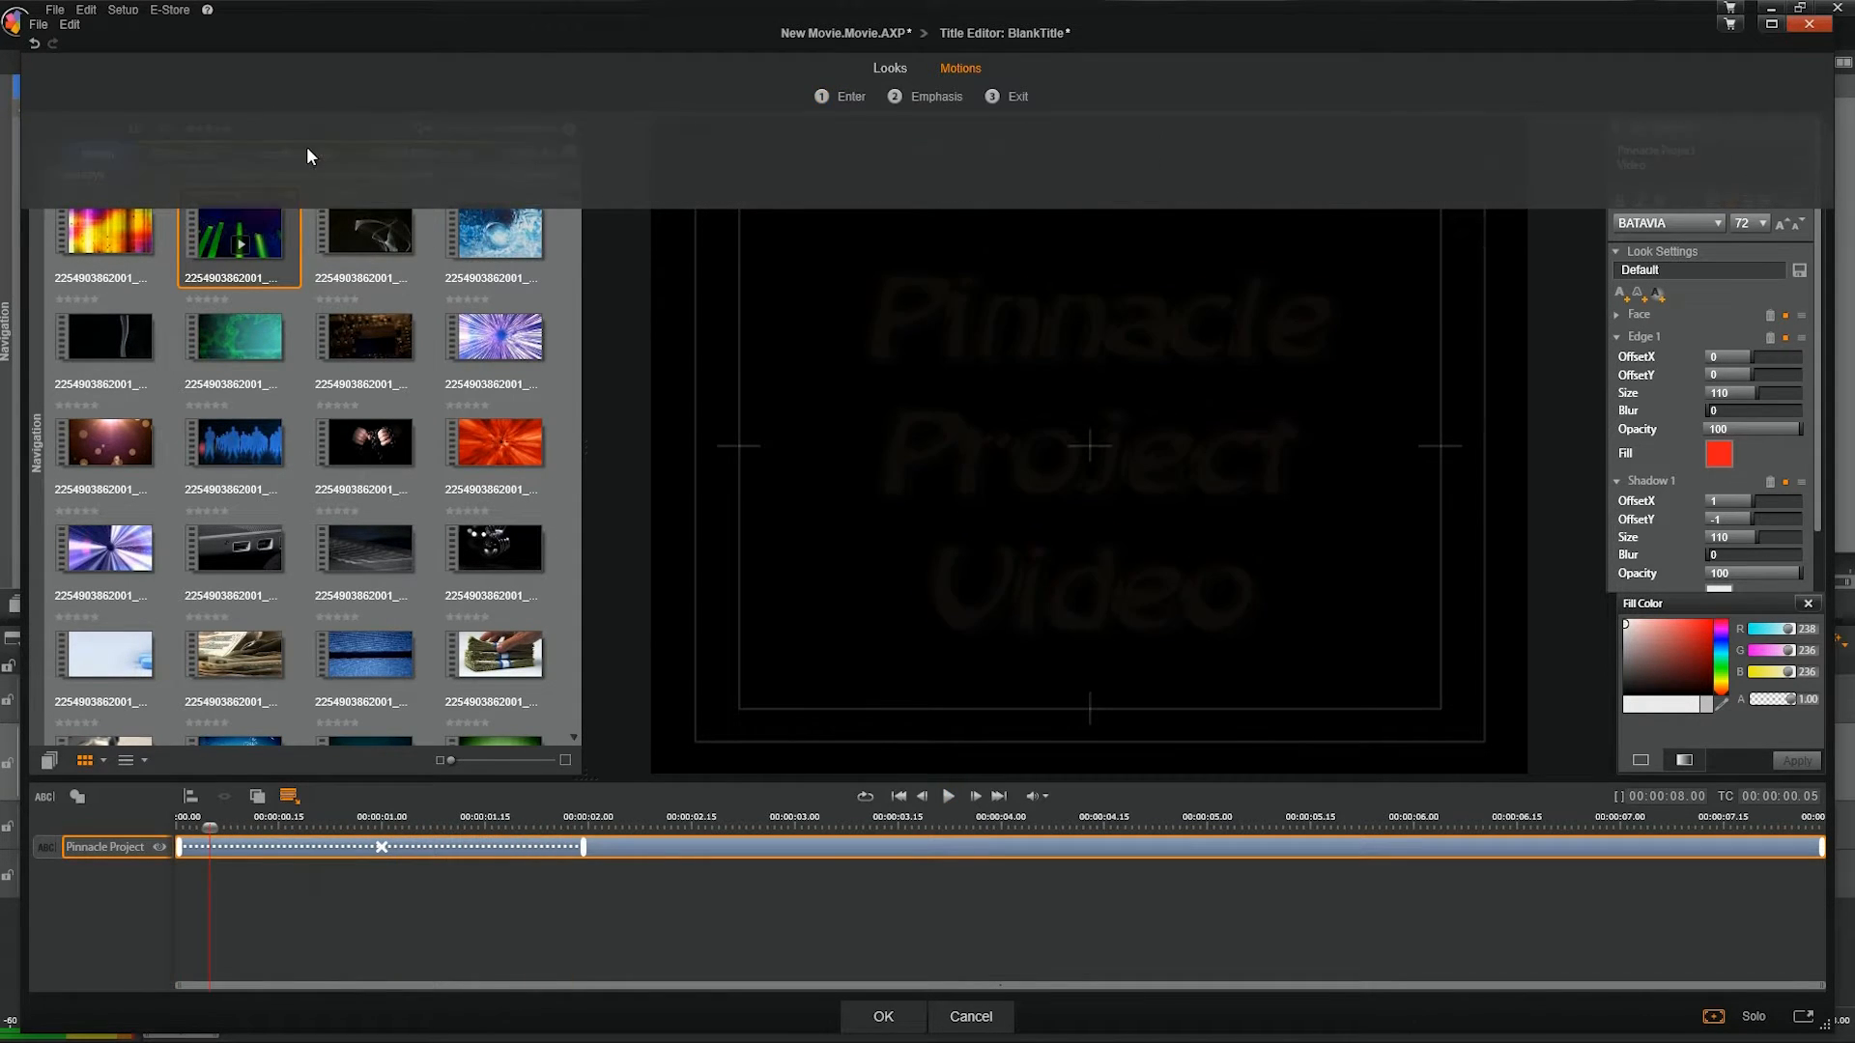
Preview several emphasis motions on the title text and apply 05 - Line Pulse.
left_click(943, 96)
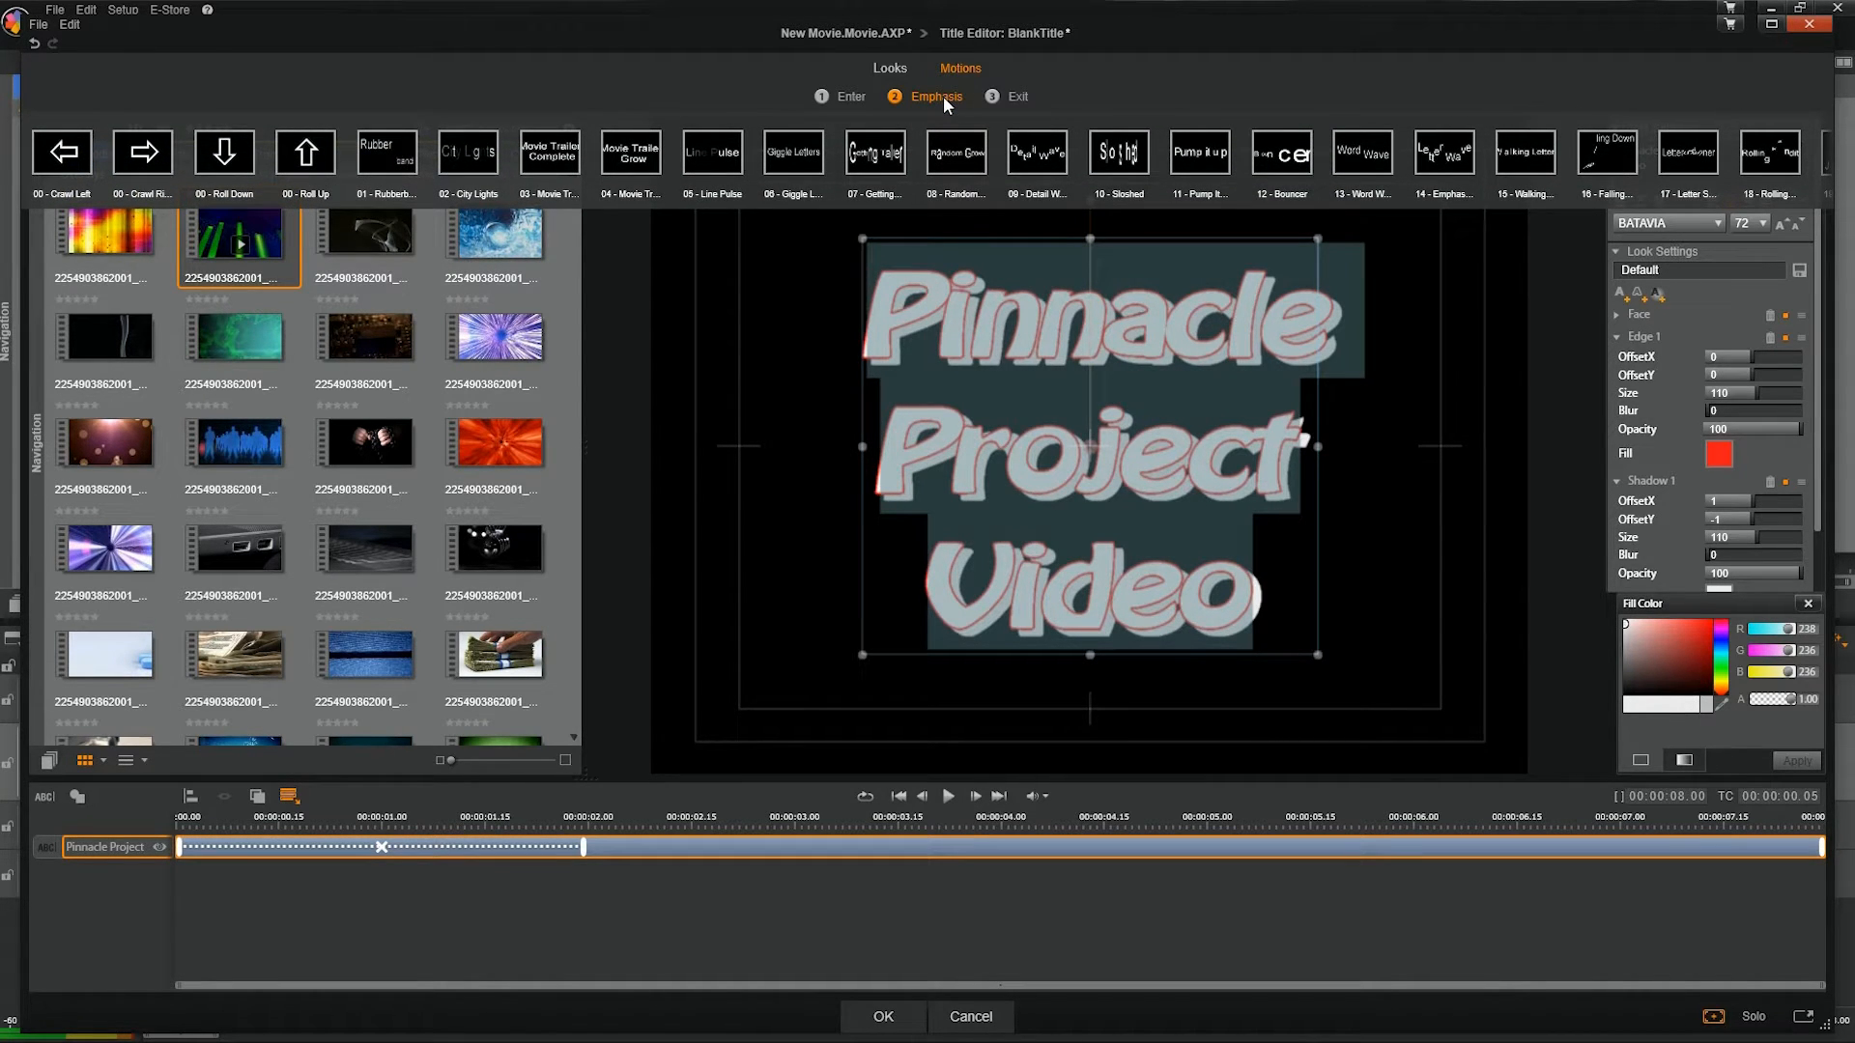
left_click(855, 128)
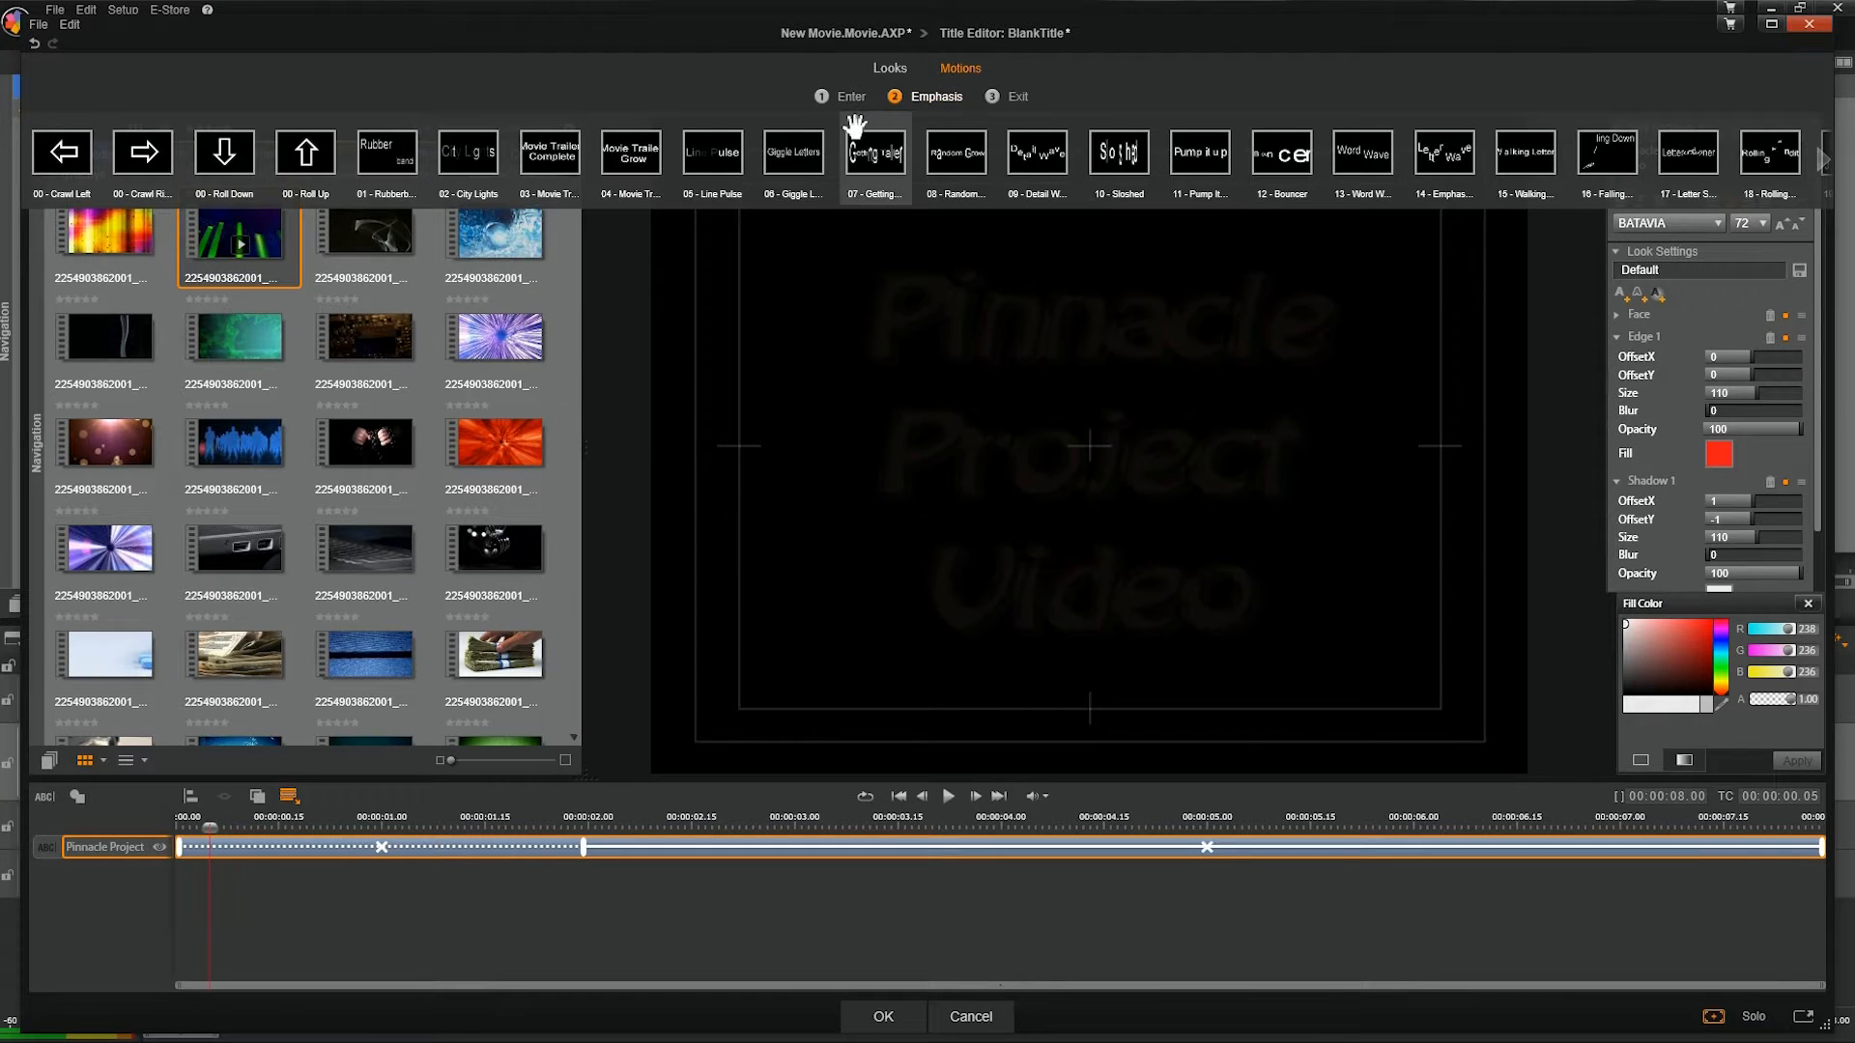
left_click(979, 167)
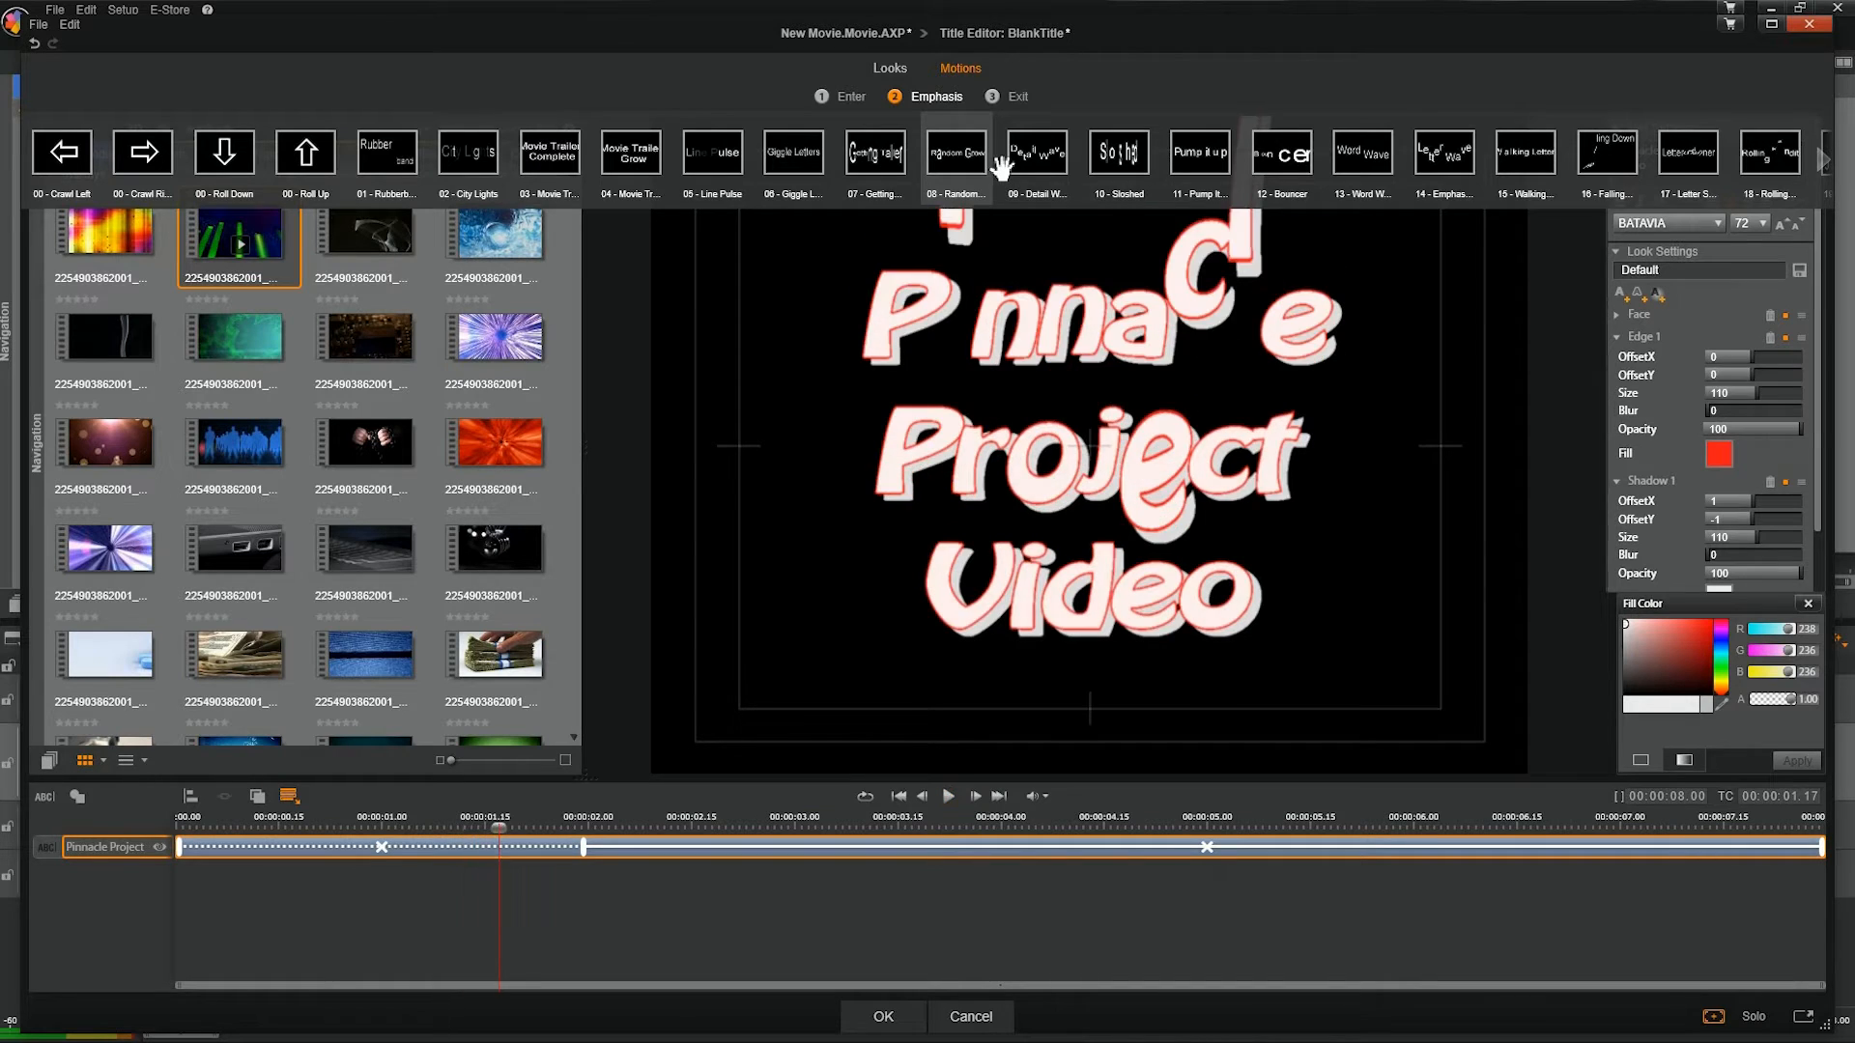
left_click(716, 157)
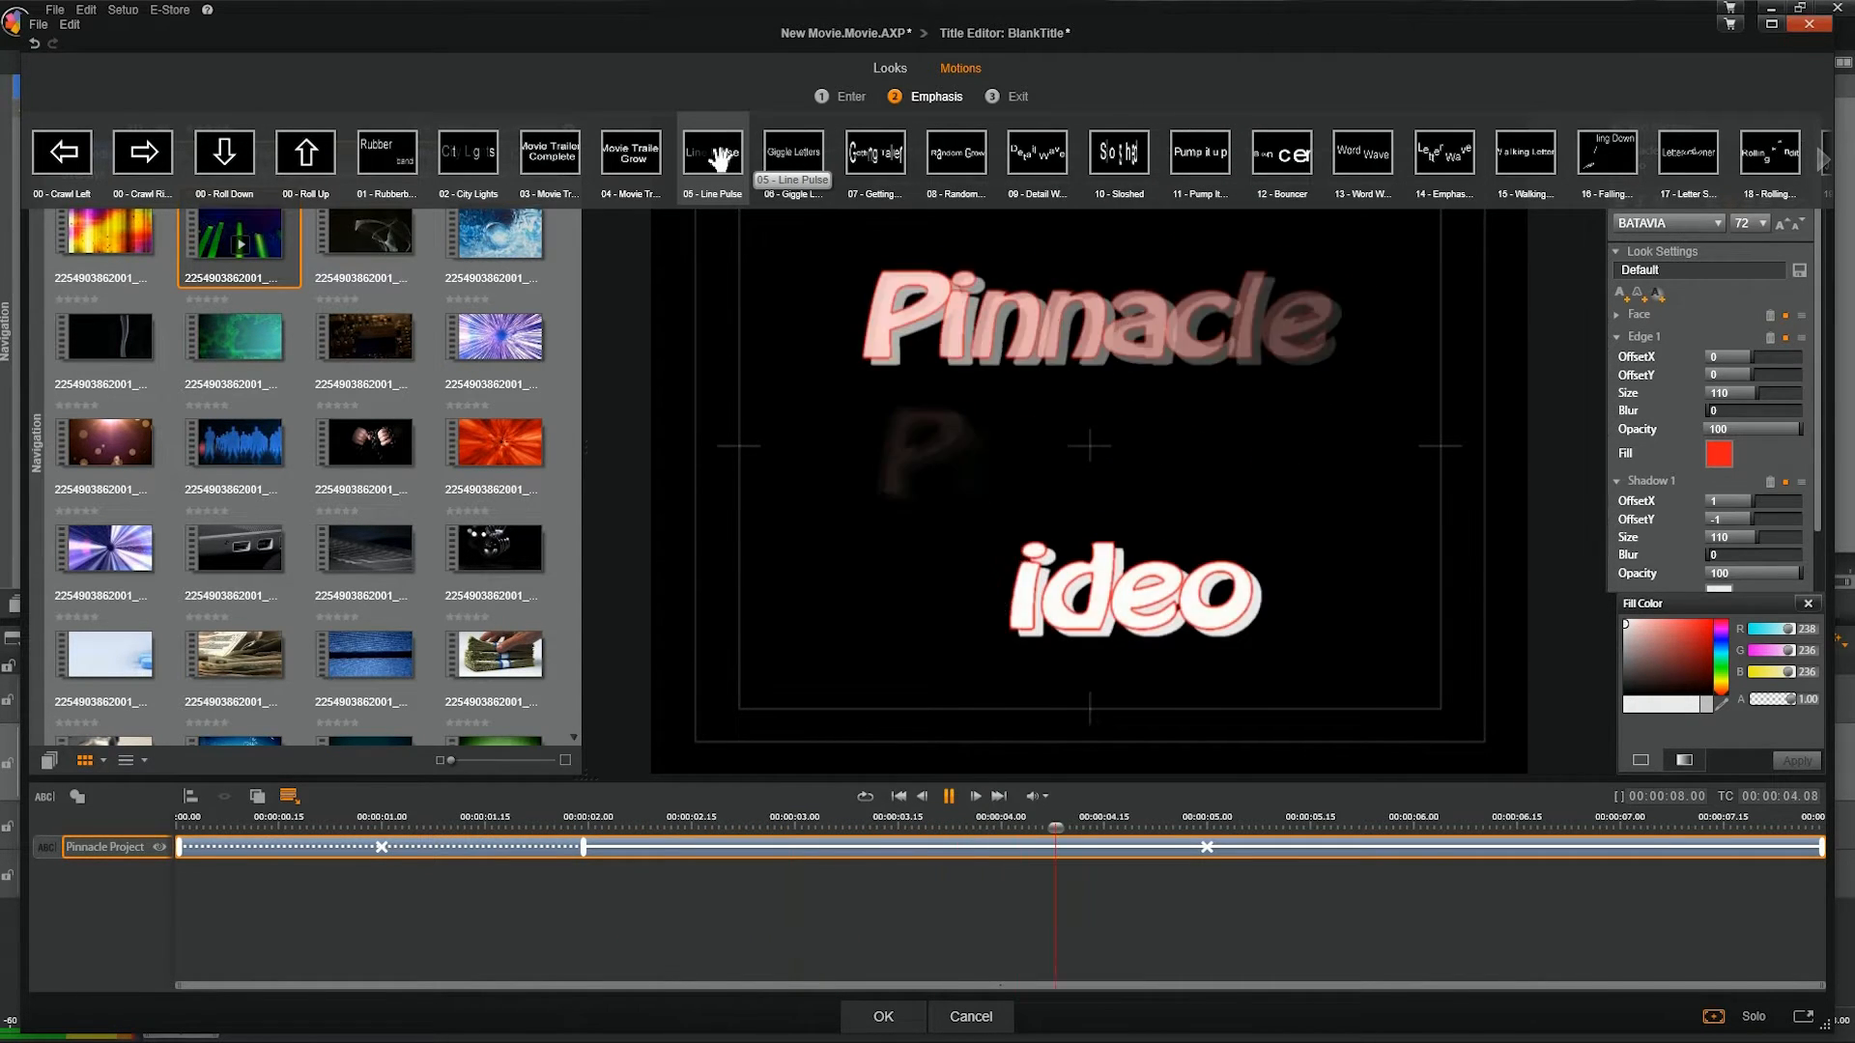
left_click(715, 153)
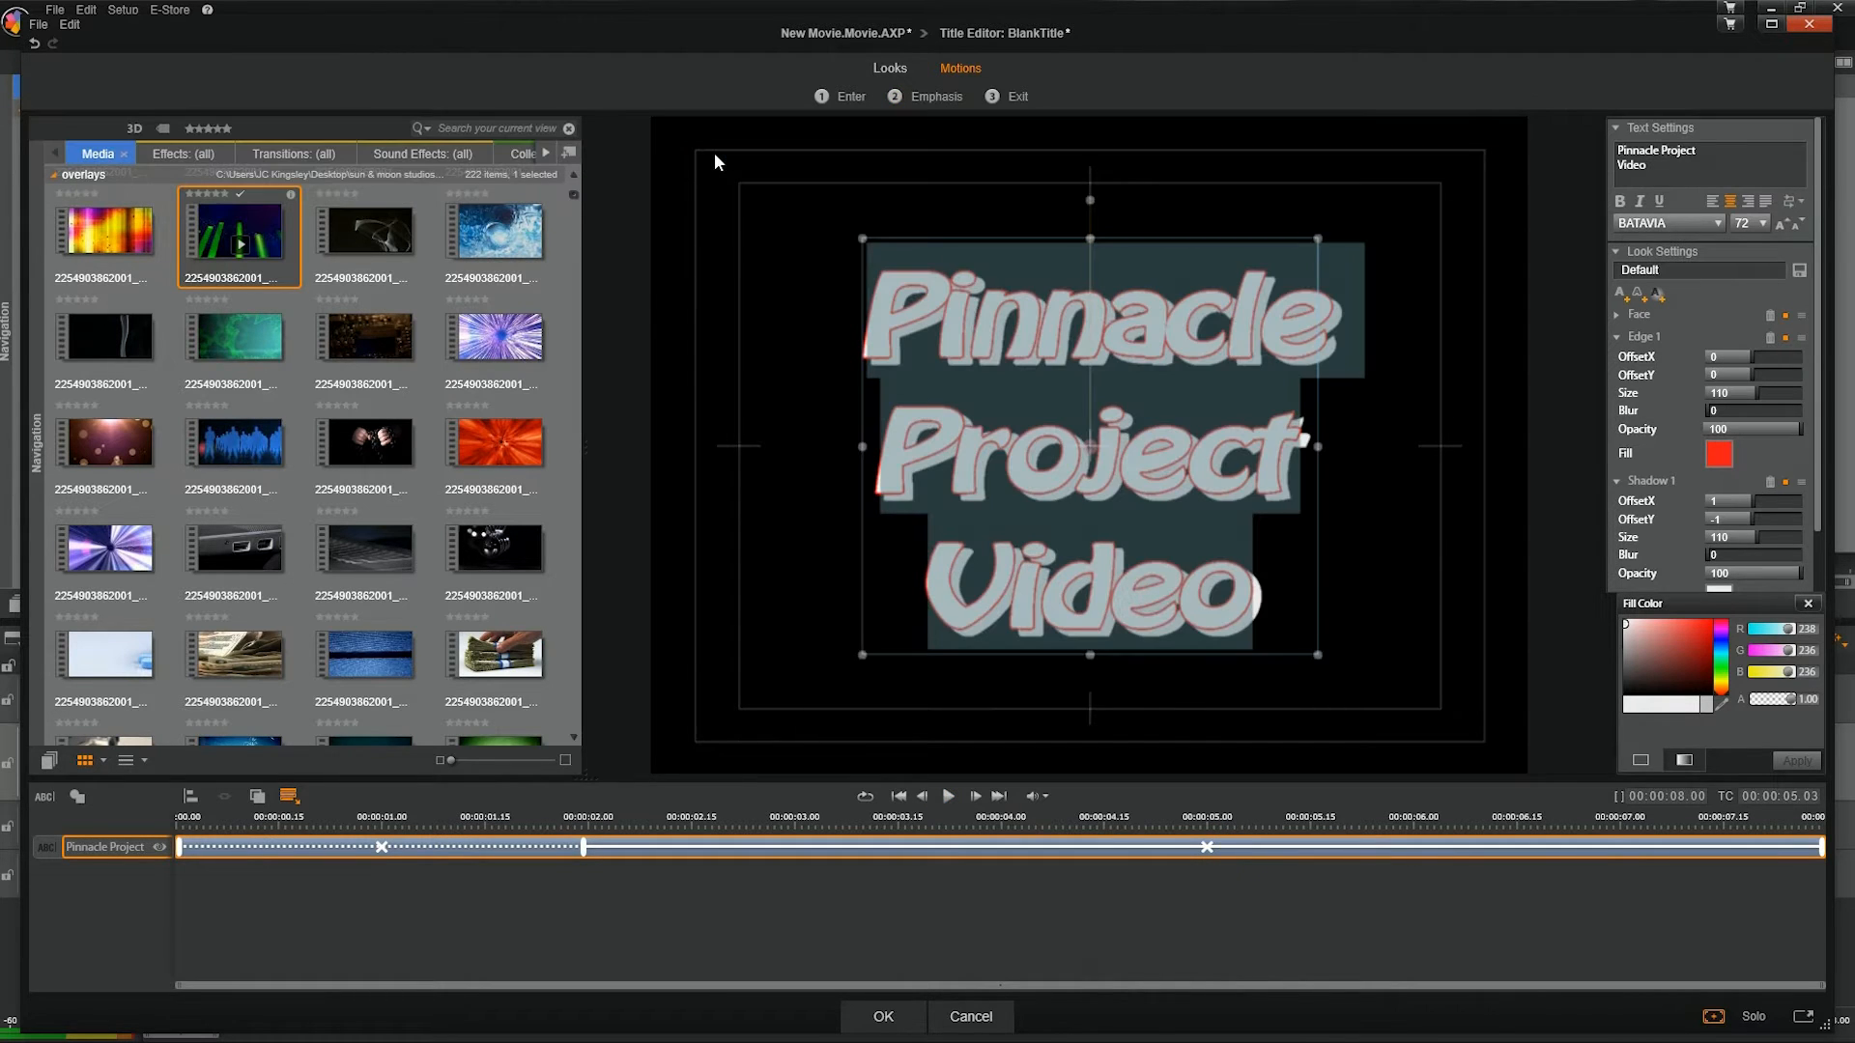
Apply the 06 - Movie Trailer exit motion to the title text and accept the finished title.
left_click(1005, 97)
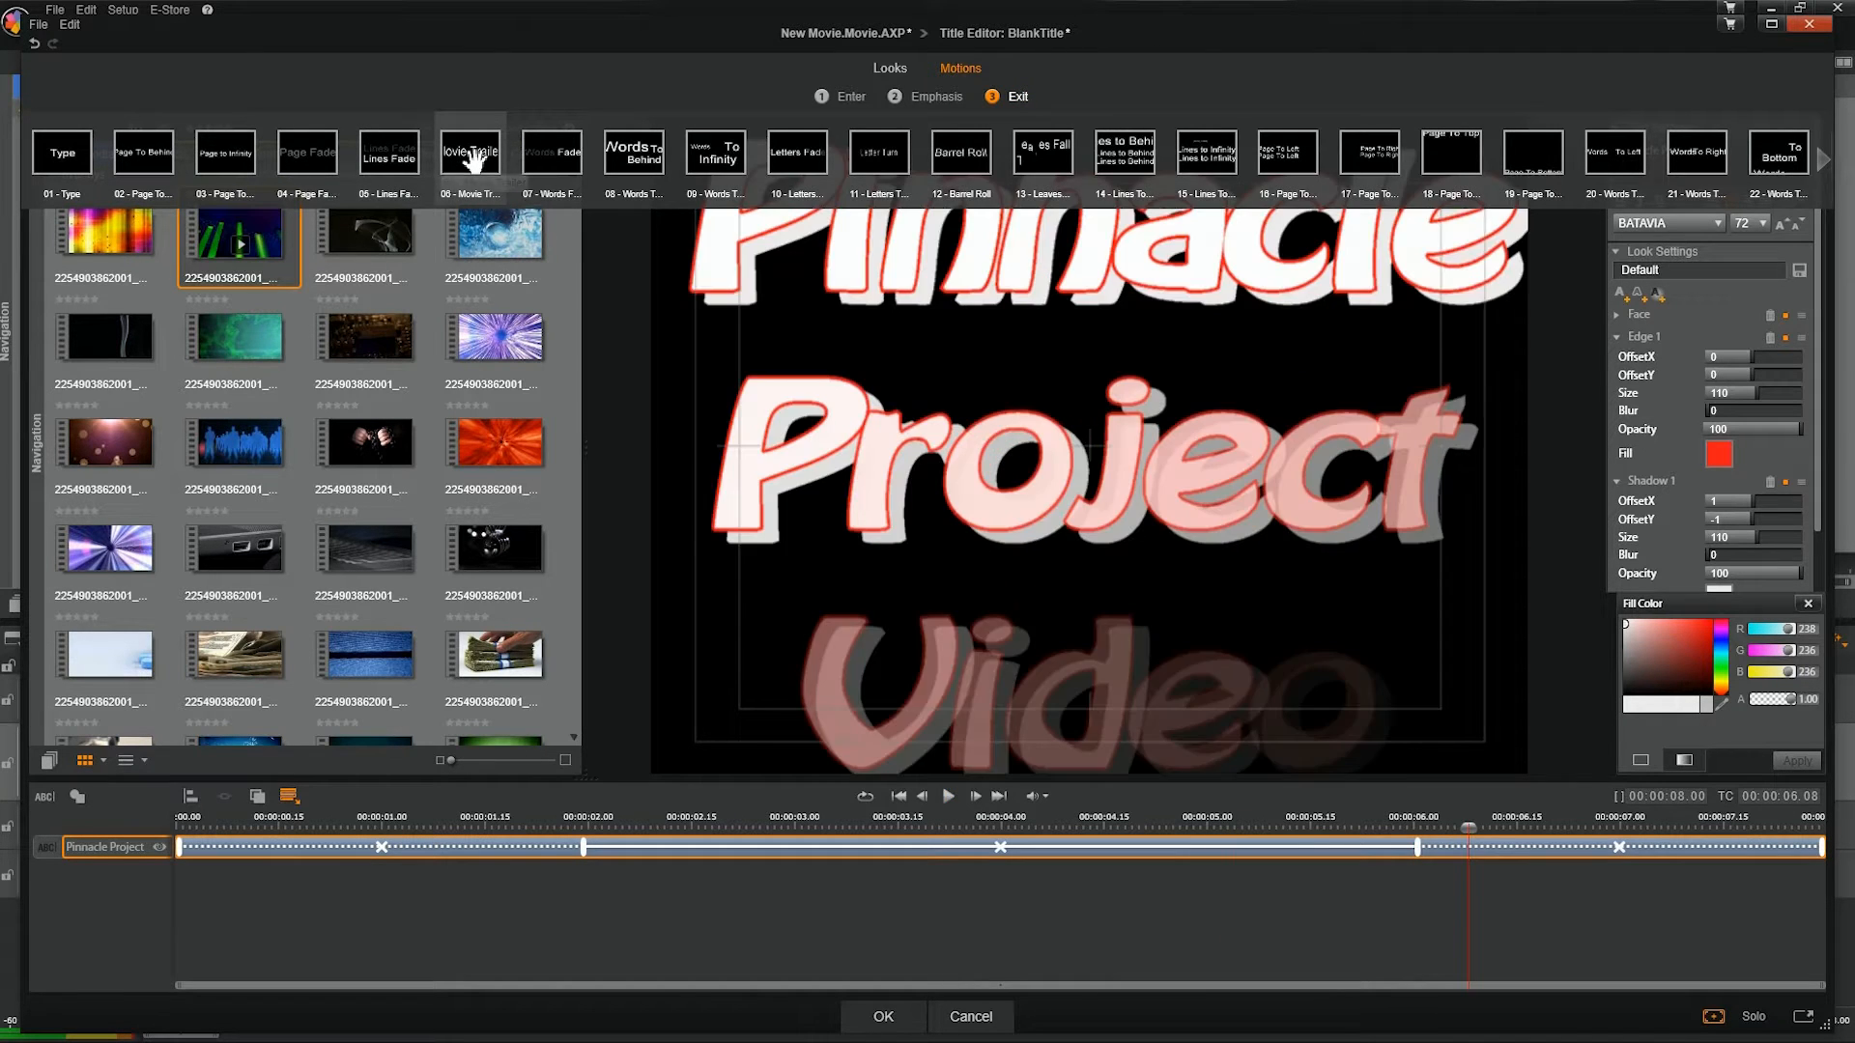
left_click(474, 158)
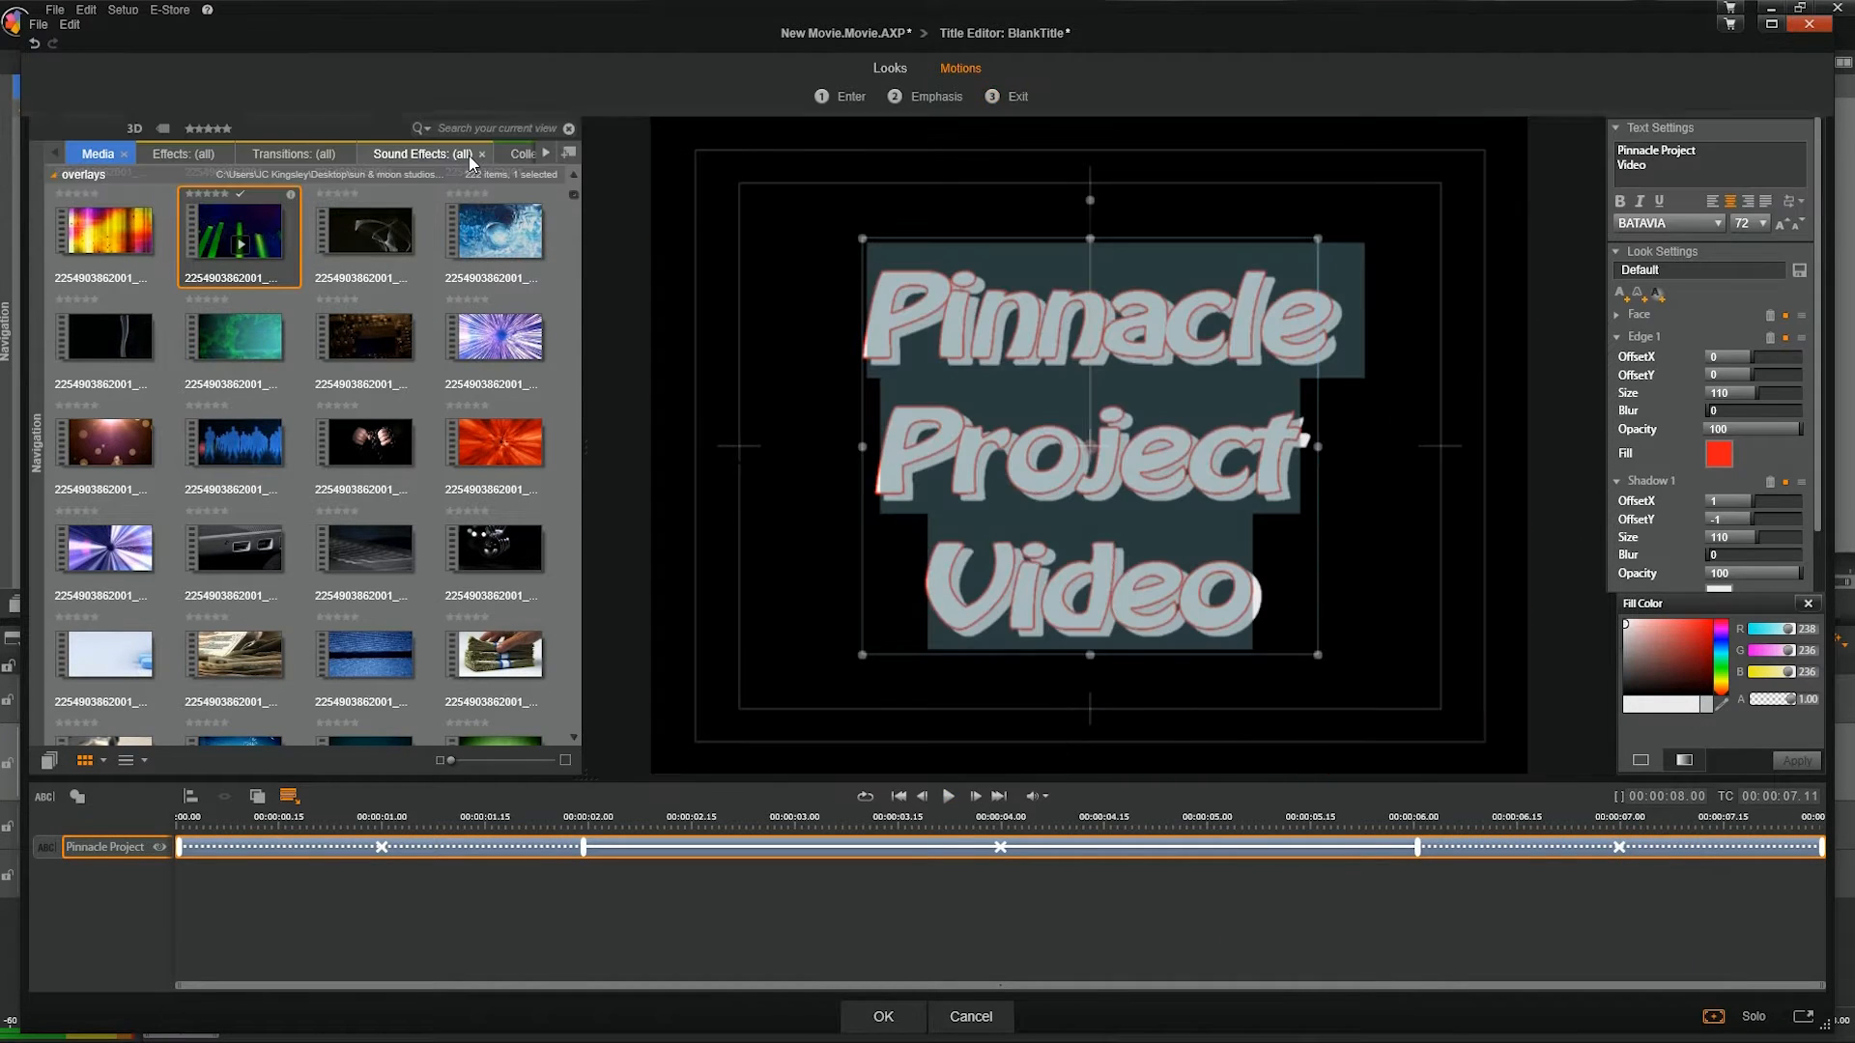
left_click(909, 866)
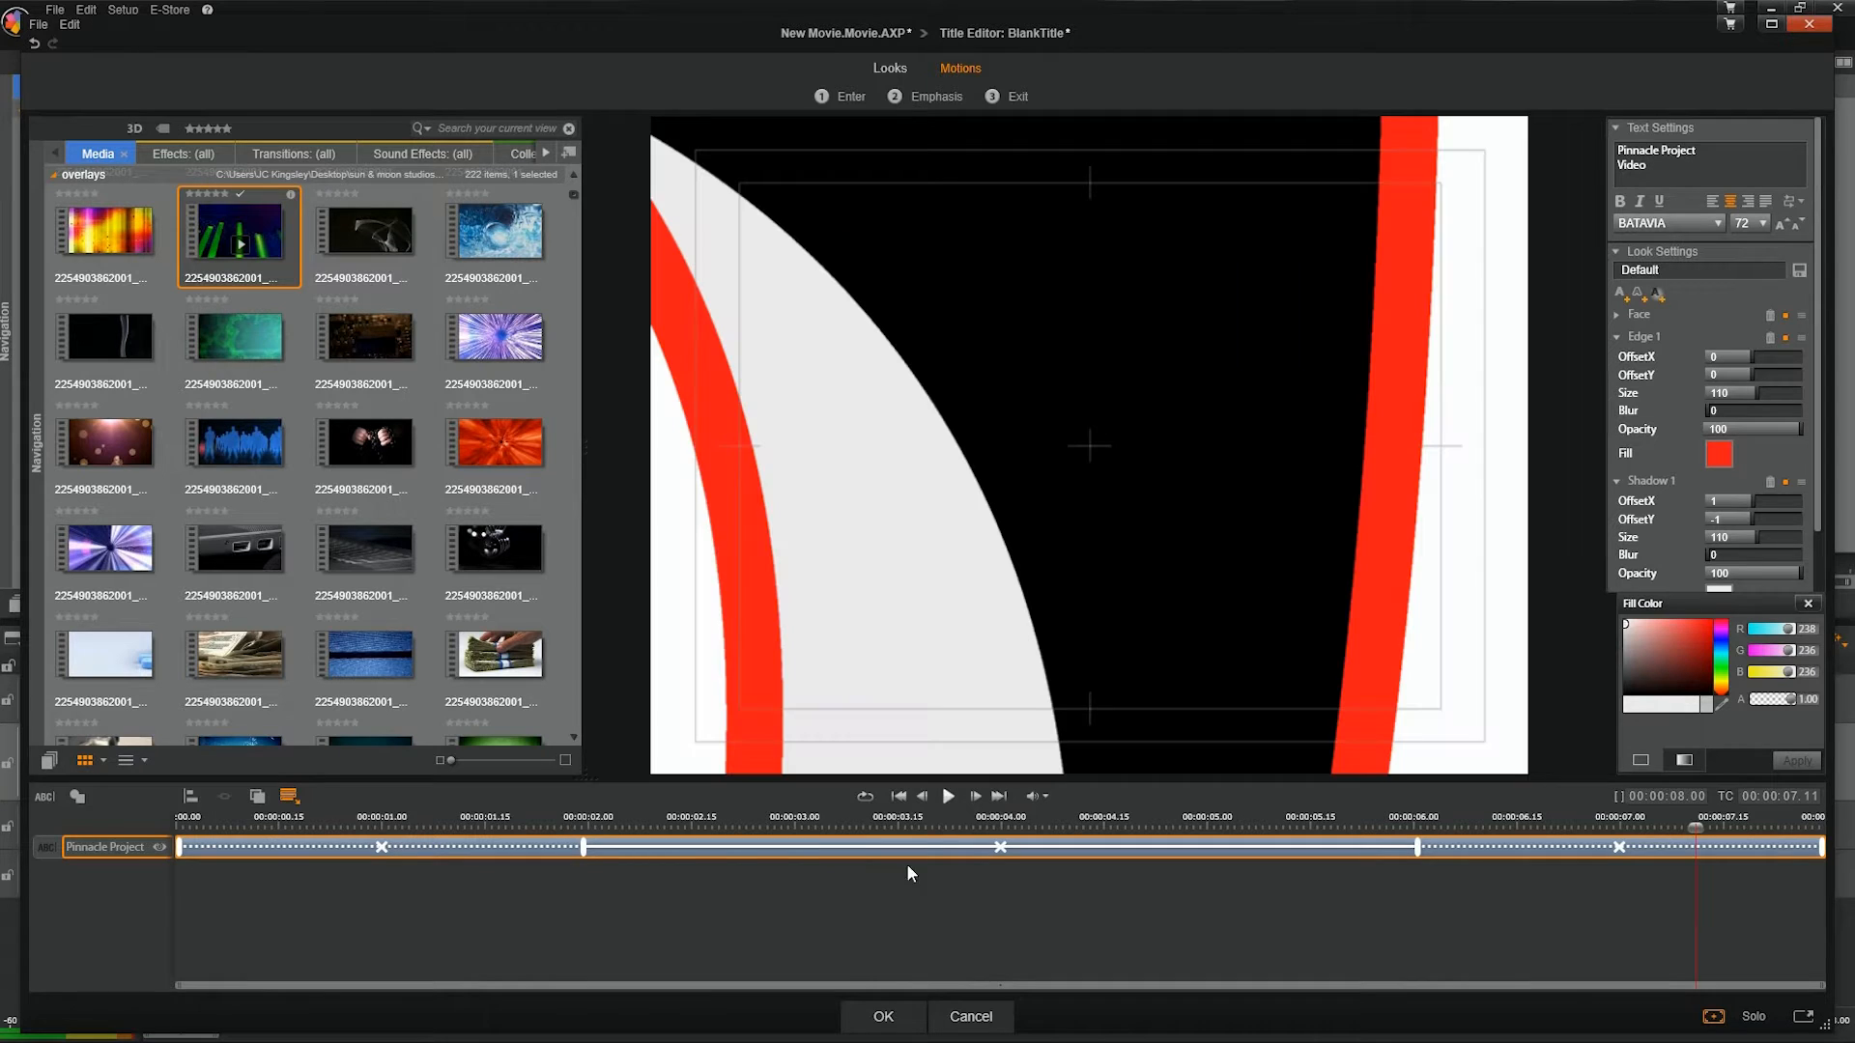
left_click(887, 1011)
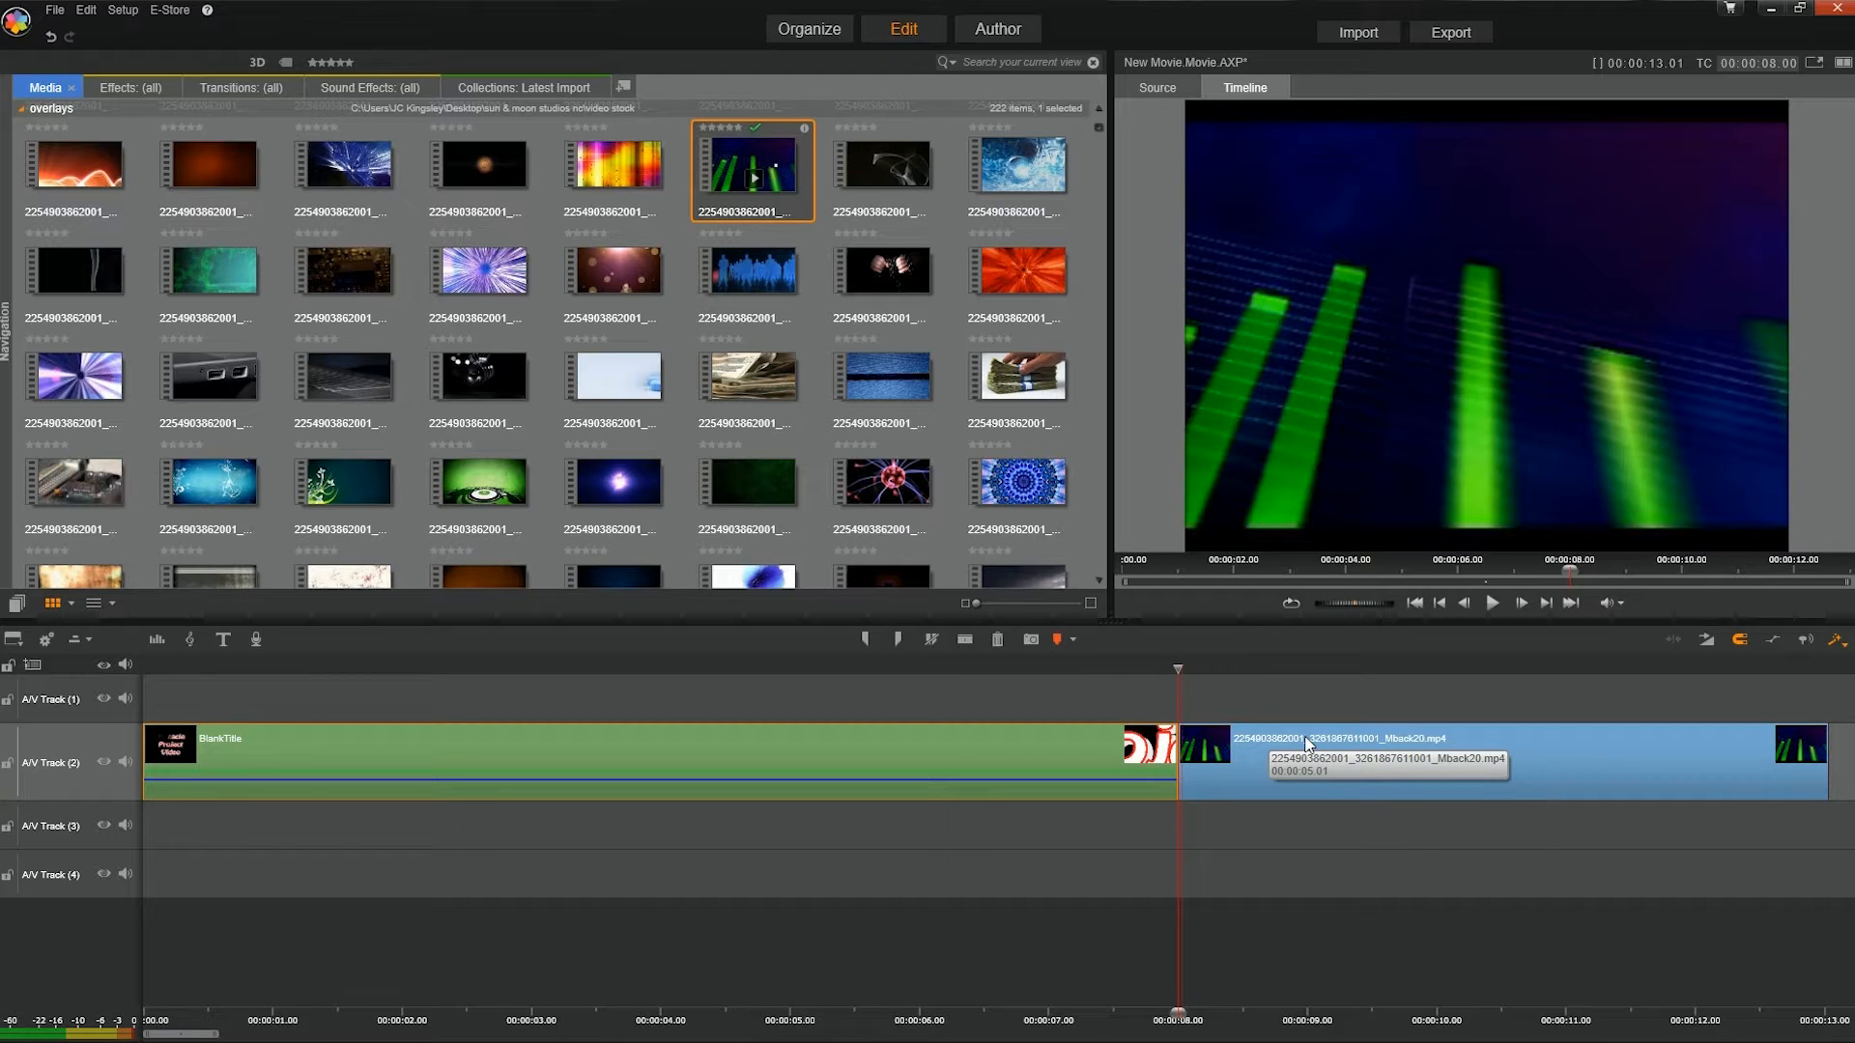
Move the bar-chart clip to the start of A/V Track (1) and trim the title on A/V Track (2) to end with it.
left_click_drag(1307, 742, 261, 705)
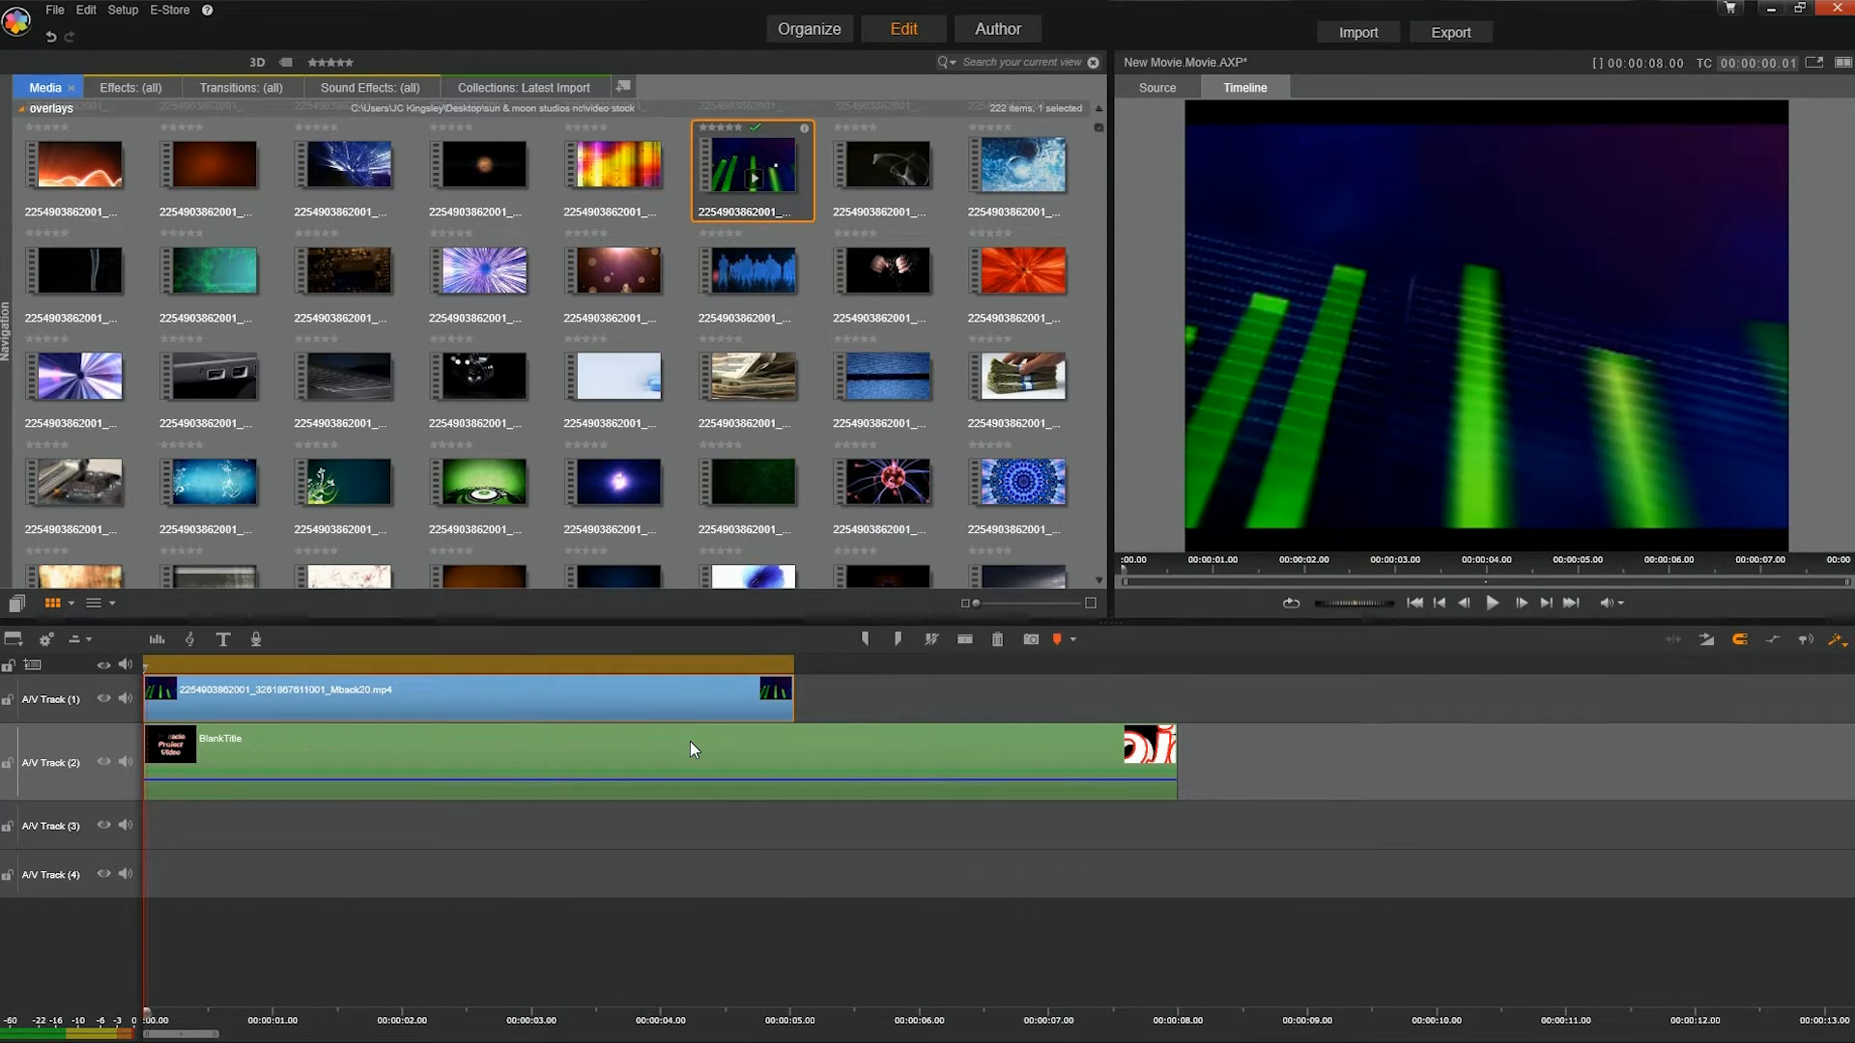
left_click(1187, 763)
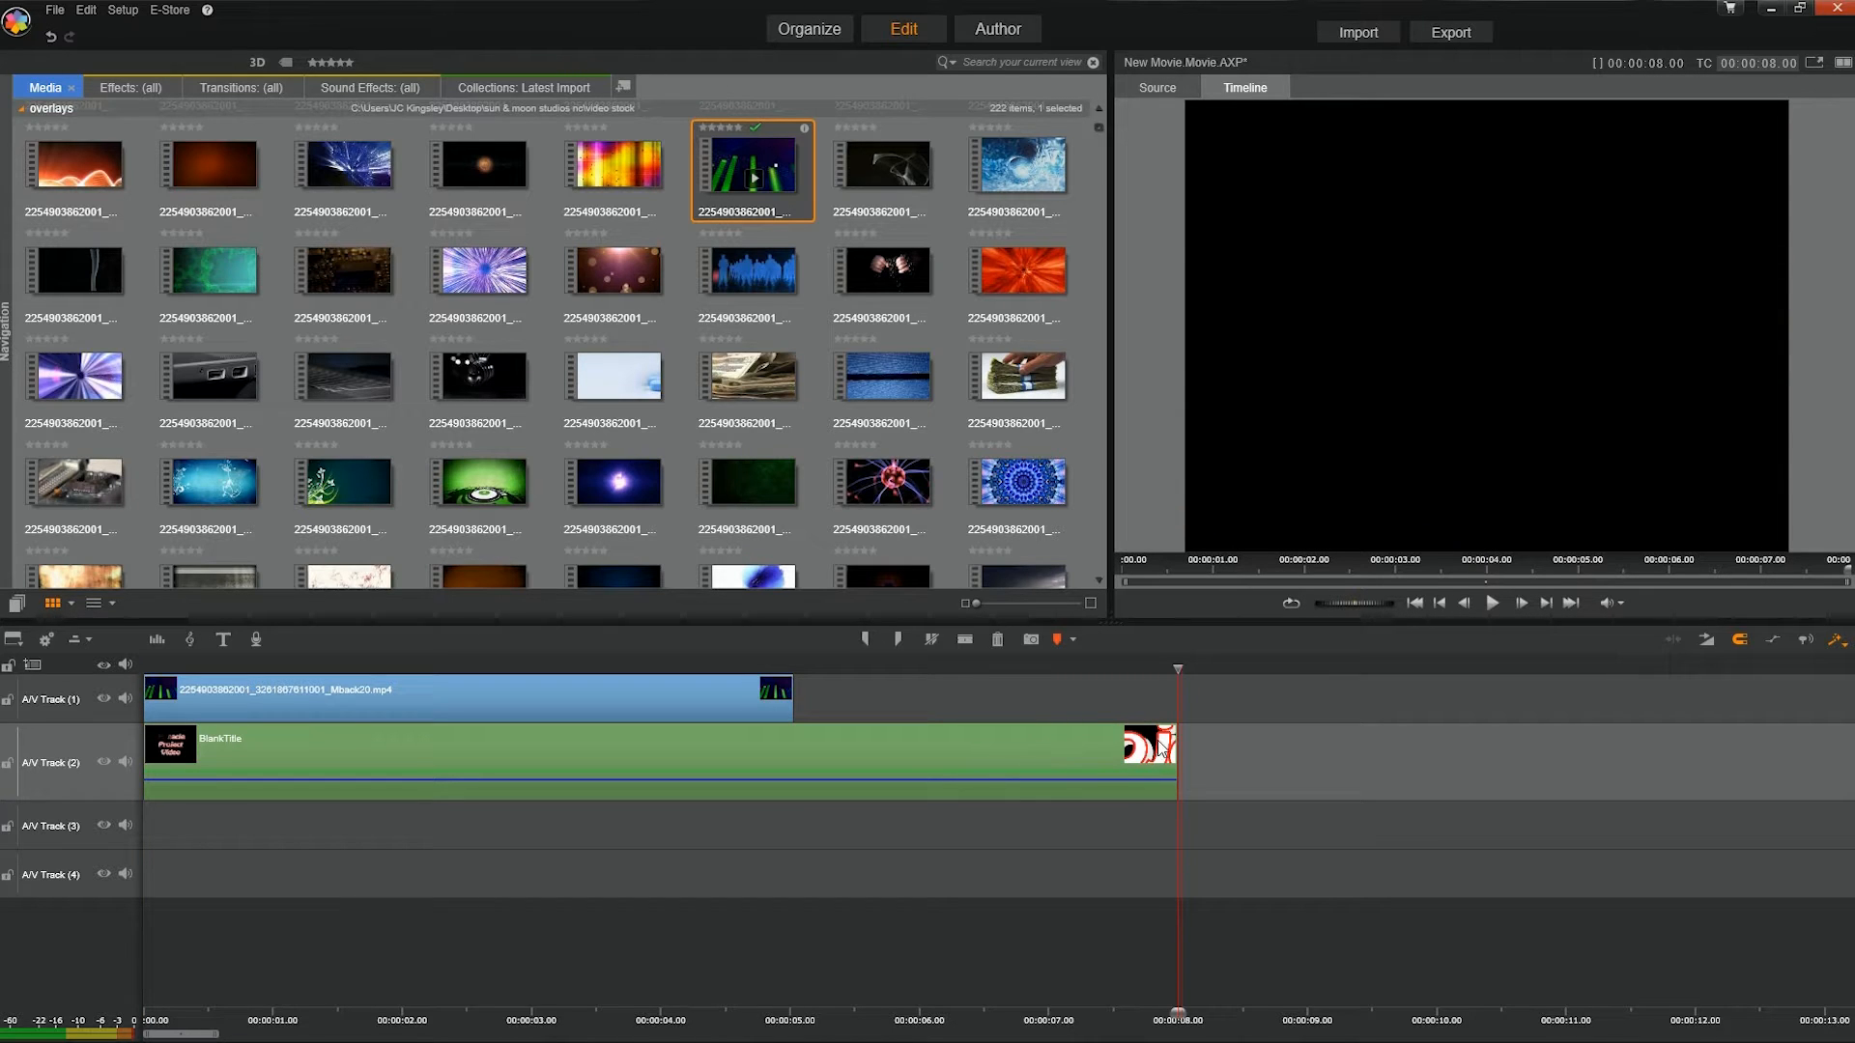
left_click(1174, 763)
left_click_drag(1175, 766, 794, 767)
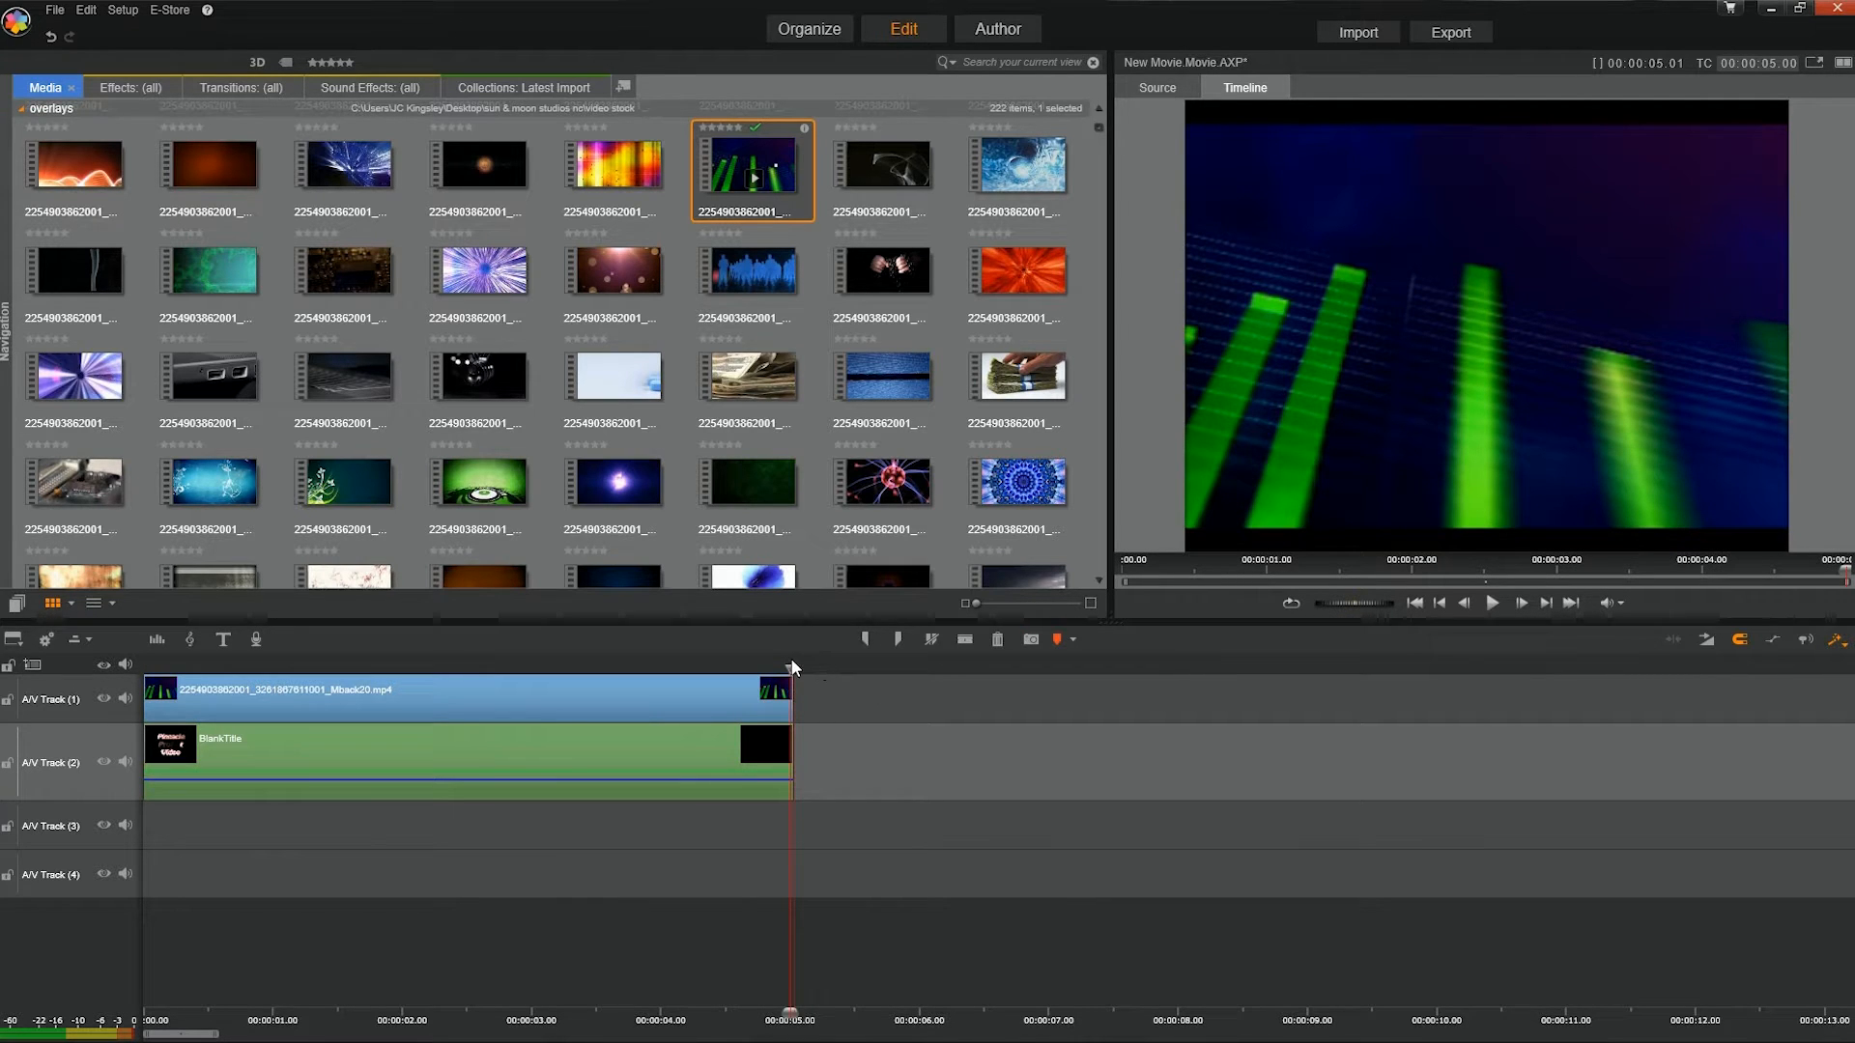
left_click(501, 663)
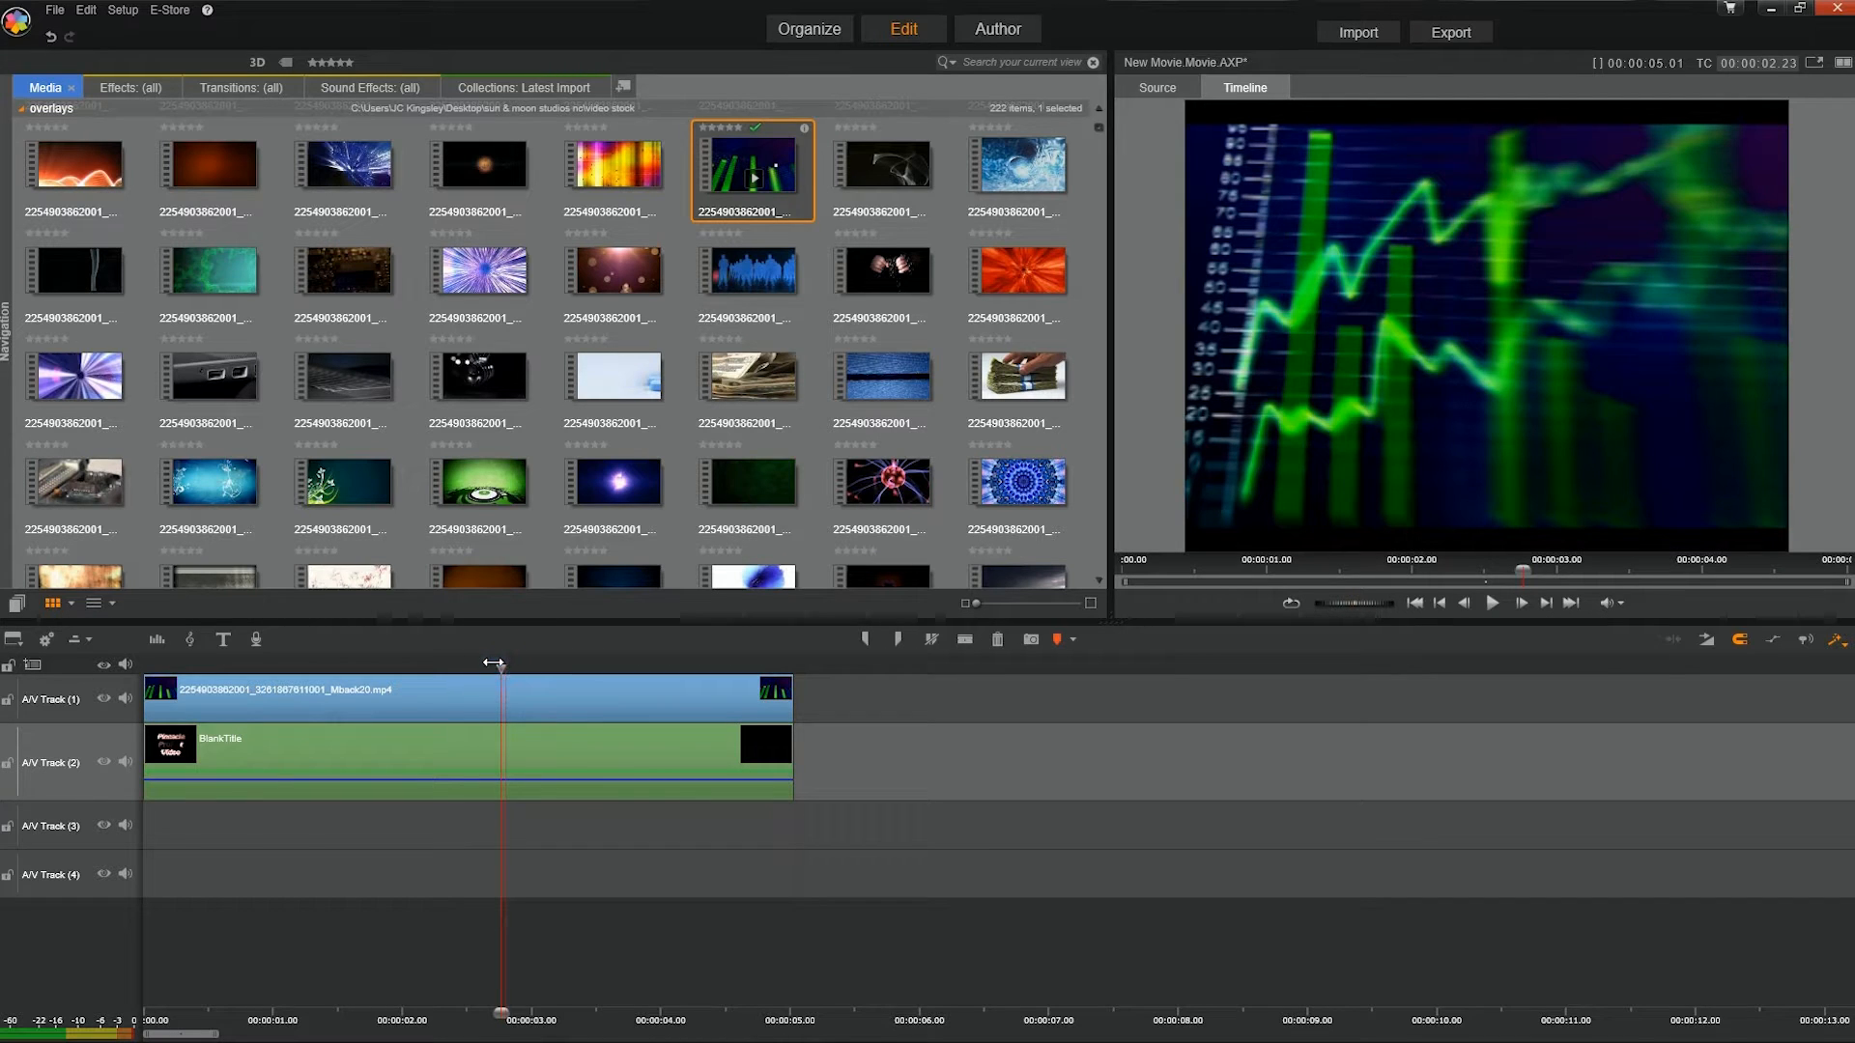
Open the bar-chart clip on A/V Track (1) in the effects editor and apply the Transparency keyer effect.
left_click_drag(500, 663, 329, 682)
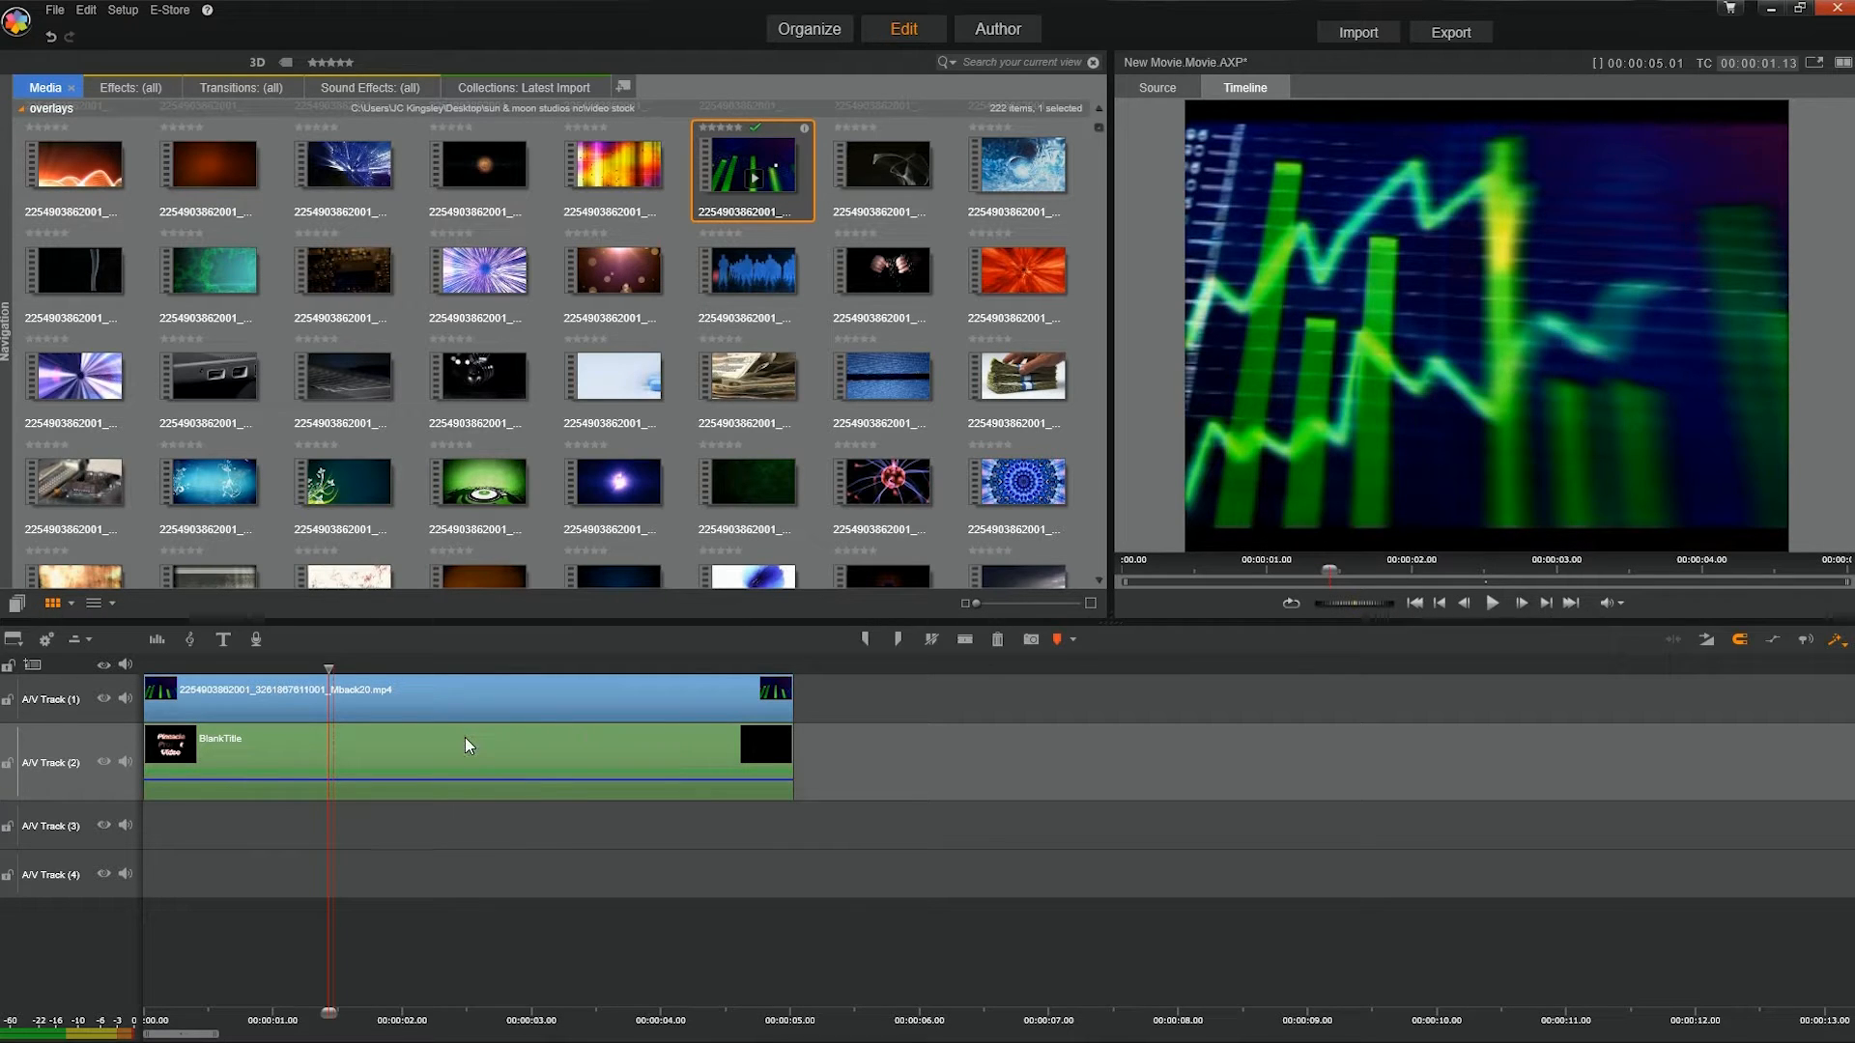
left_click(477, 688)
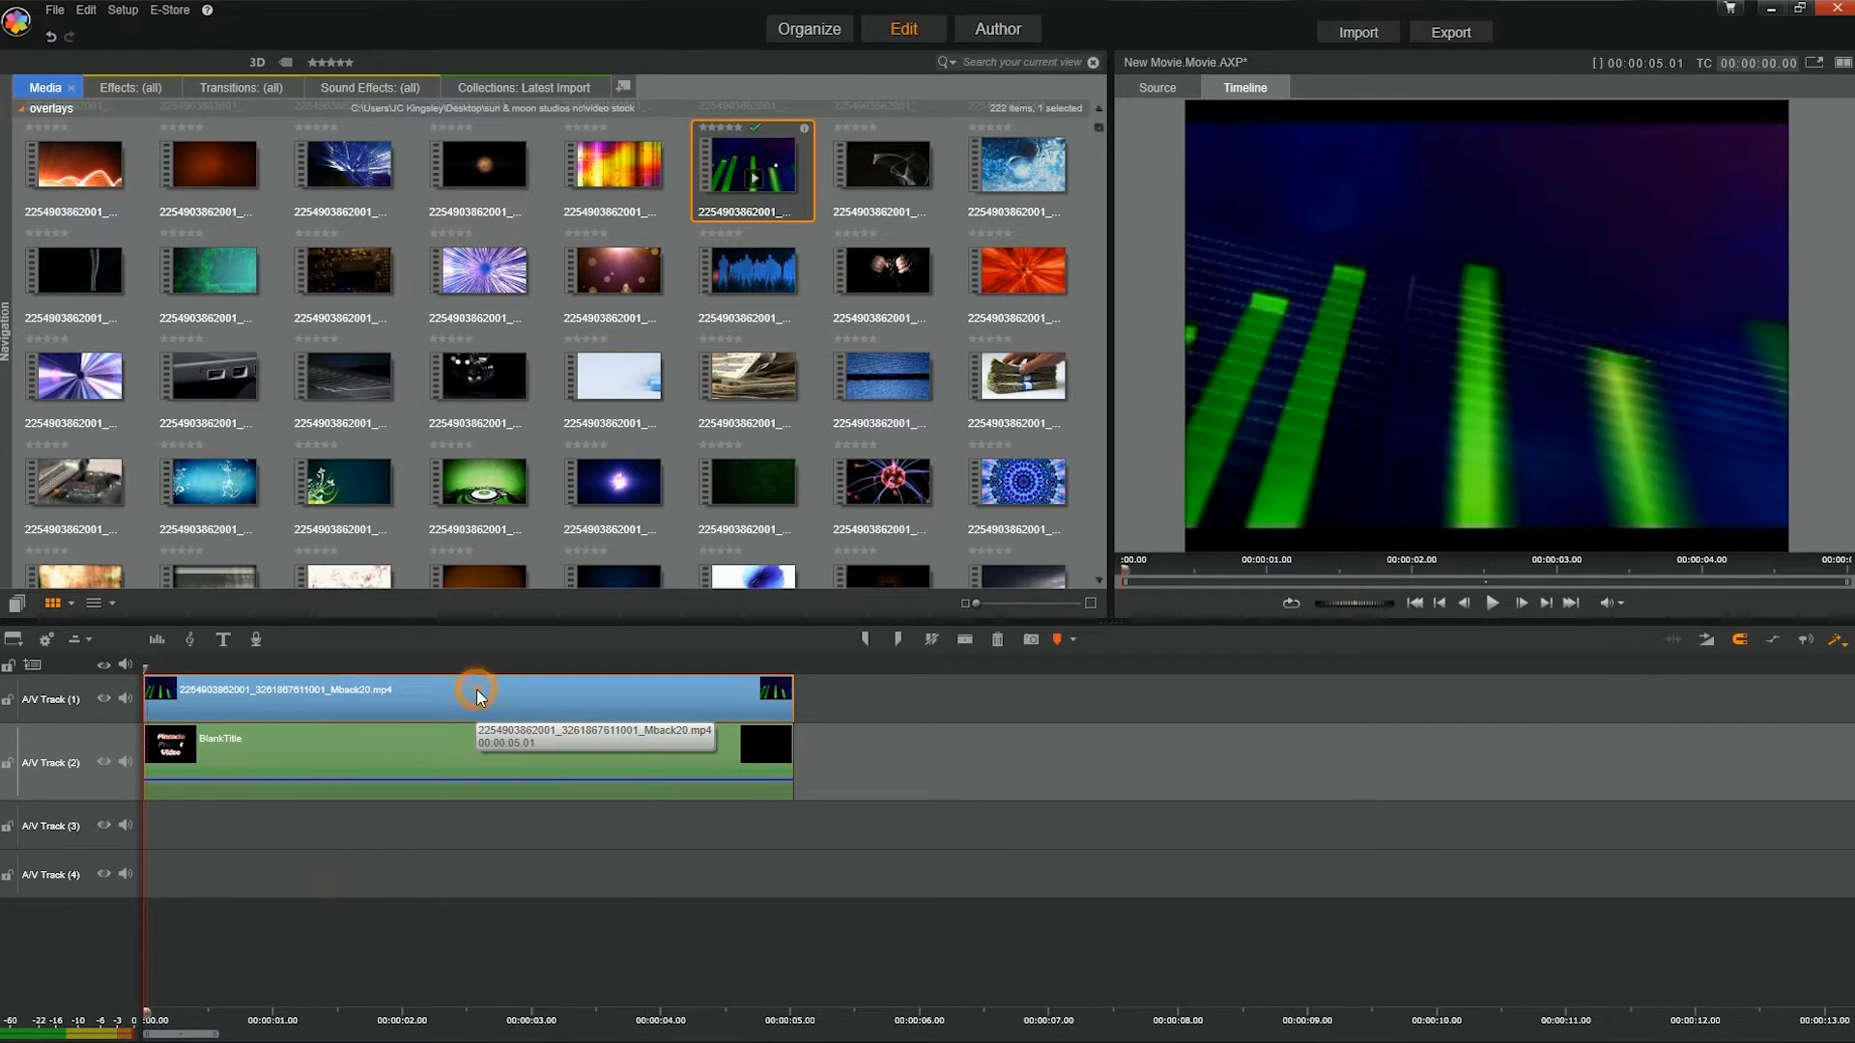
right_click(477, 690)
left_click(545, 703)
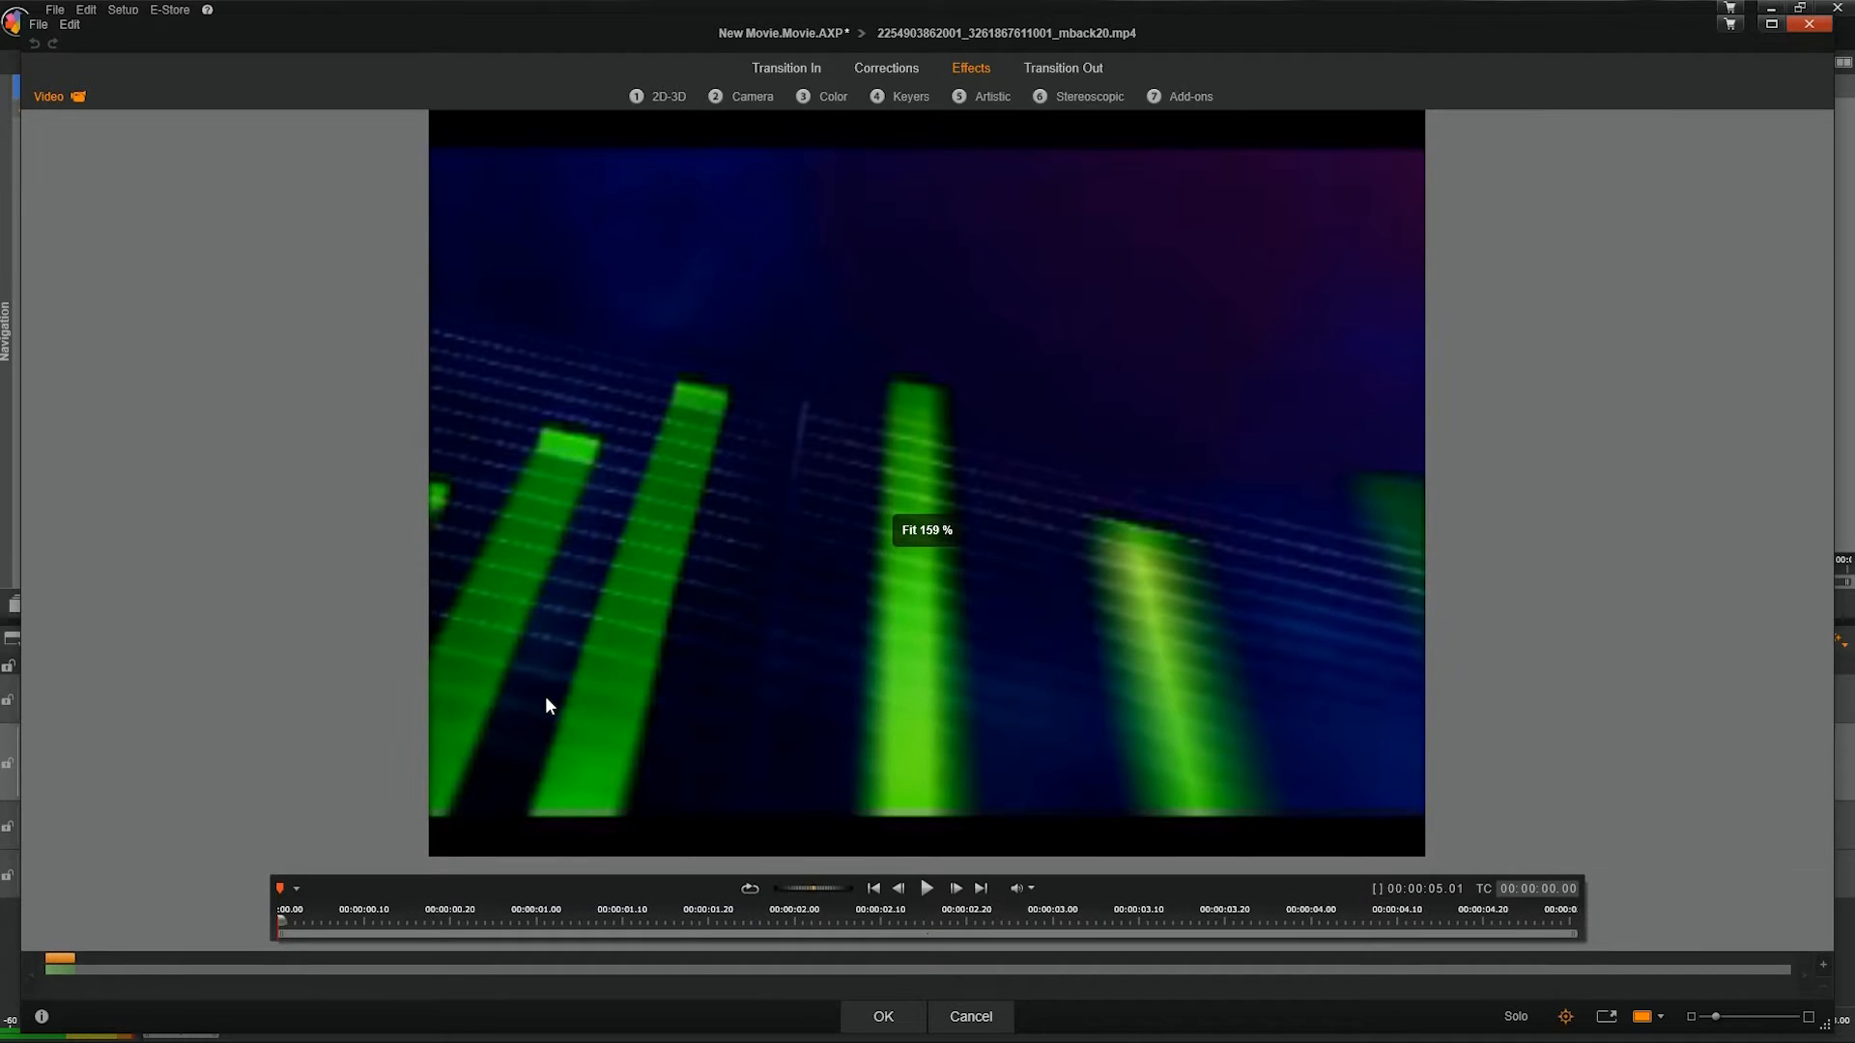
left_click(905, 96)
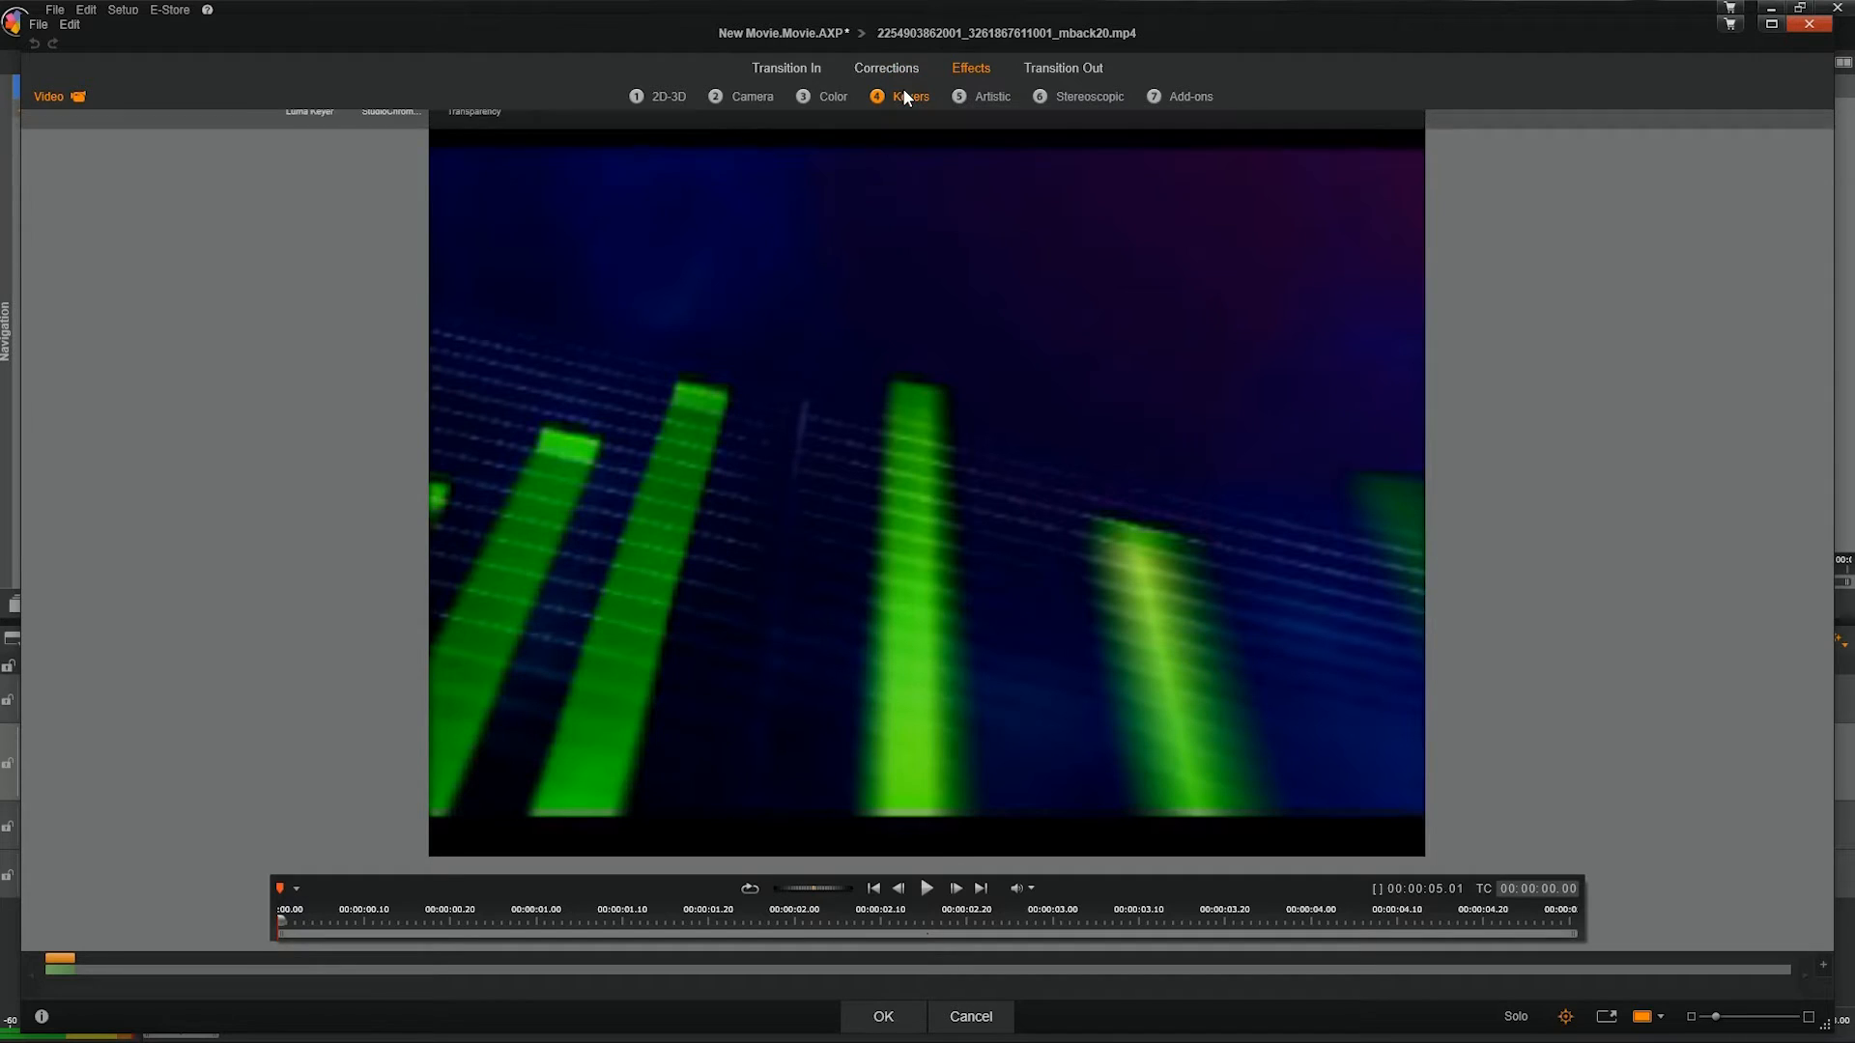
left_click(473, 173)
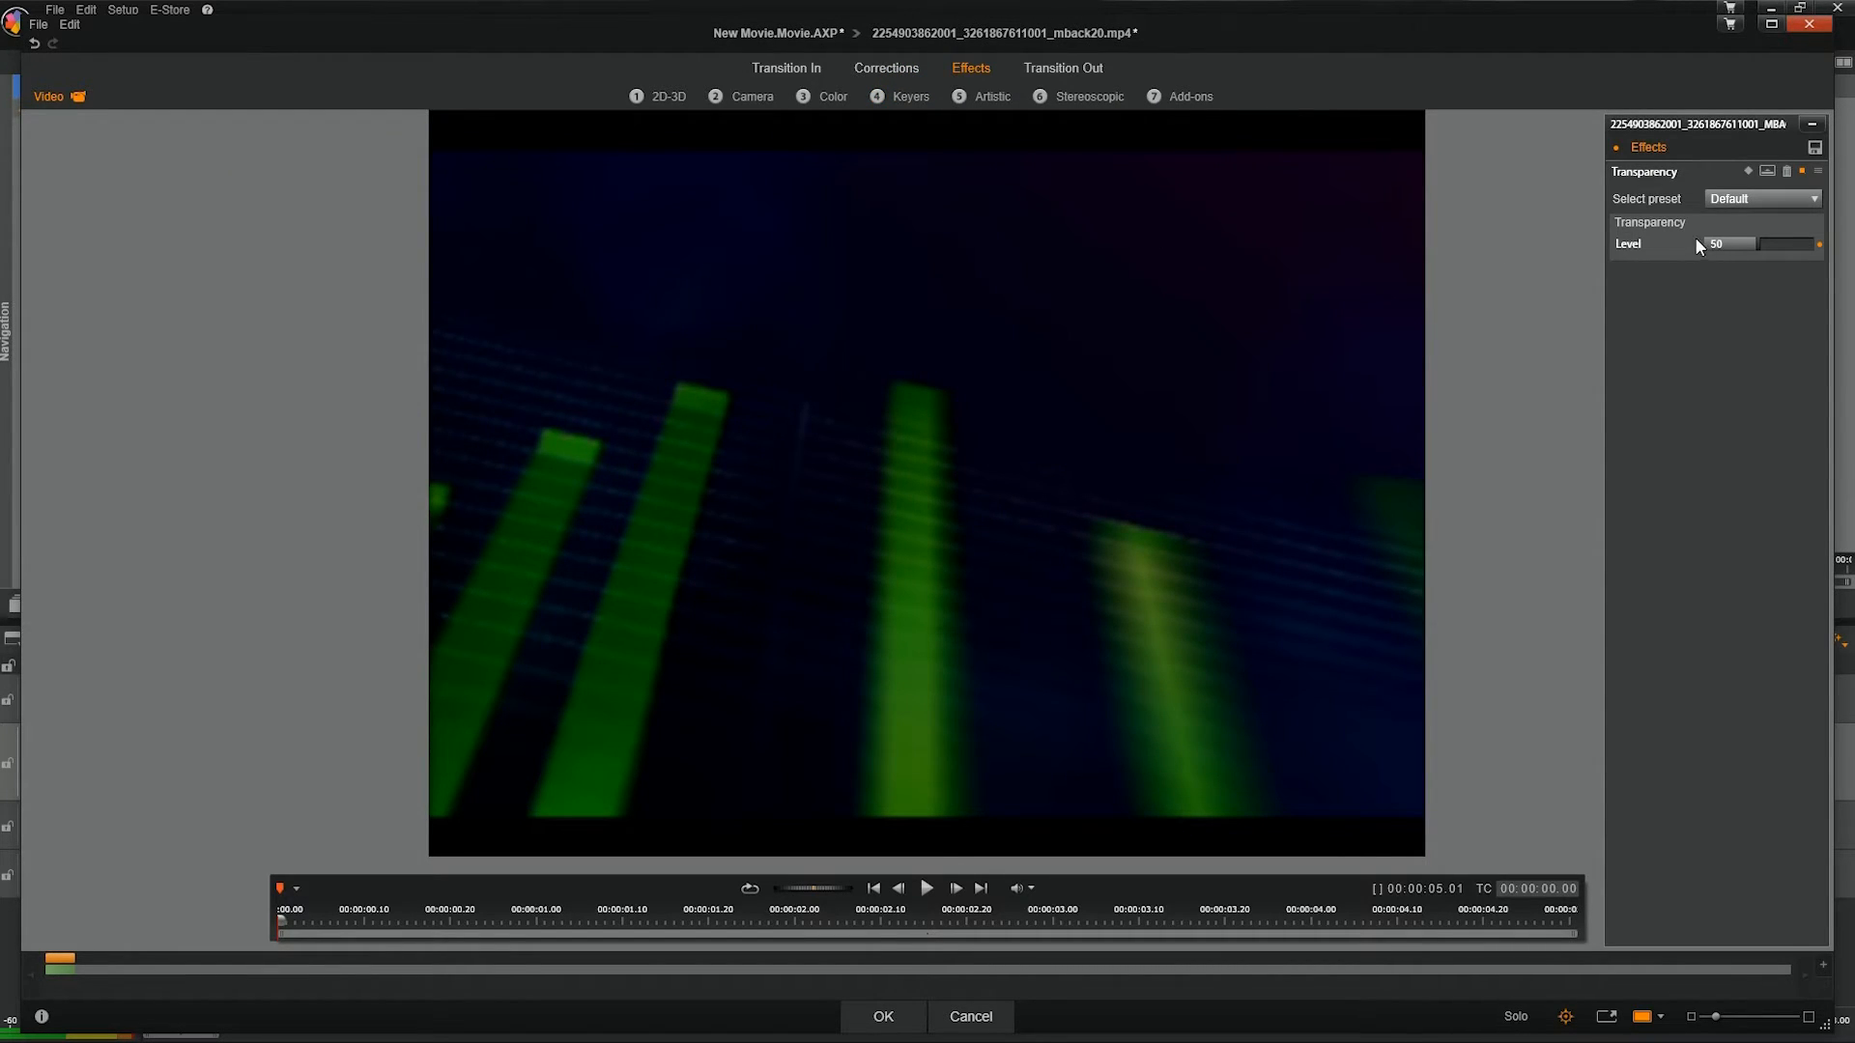
Set the clip's Transparency level to 62 and accept the effect.
left_click_drag(1758, 236, 1751, 242)
left_click_drag(1729, 244, 1776, 244)
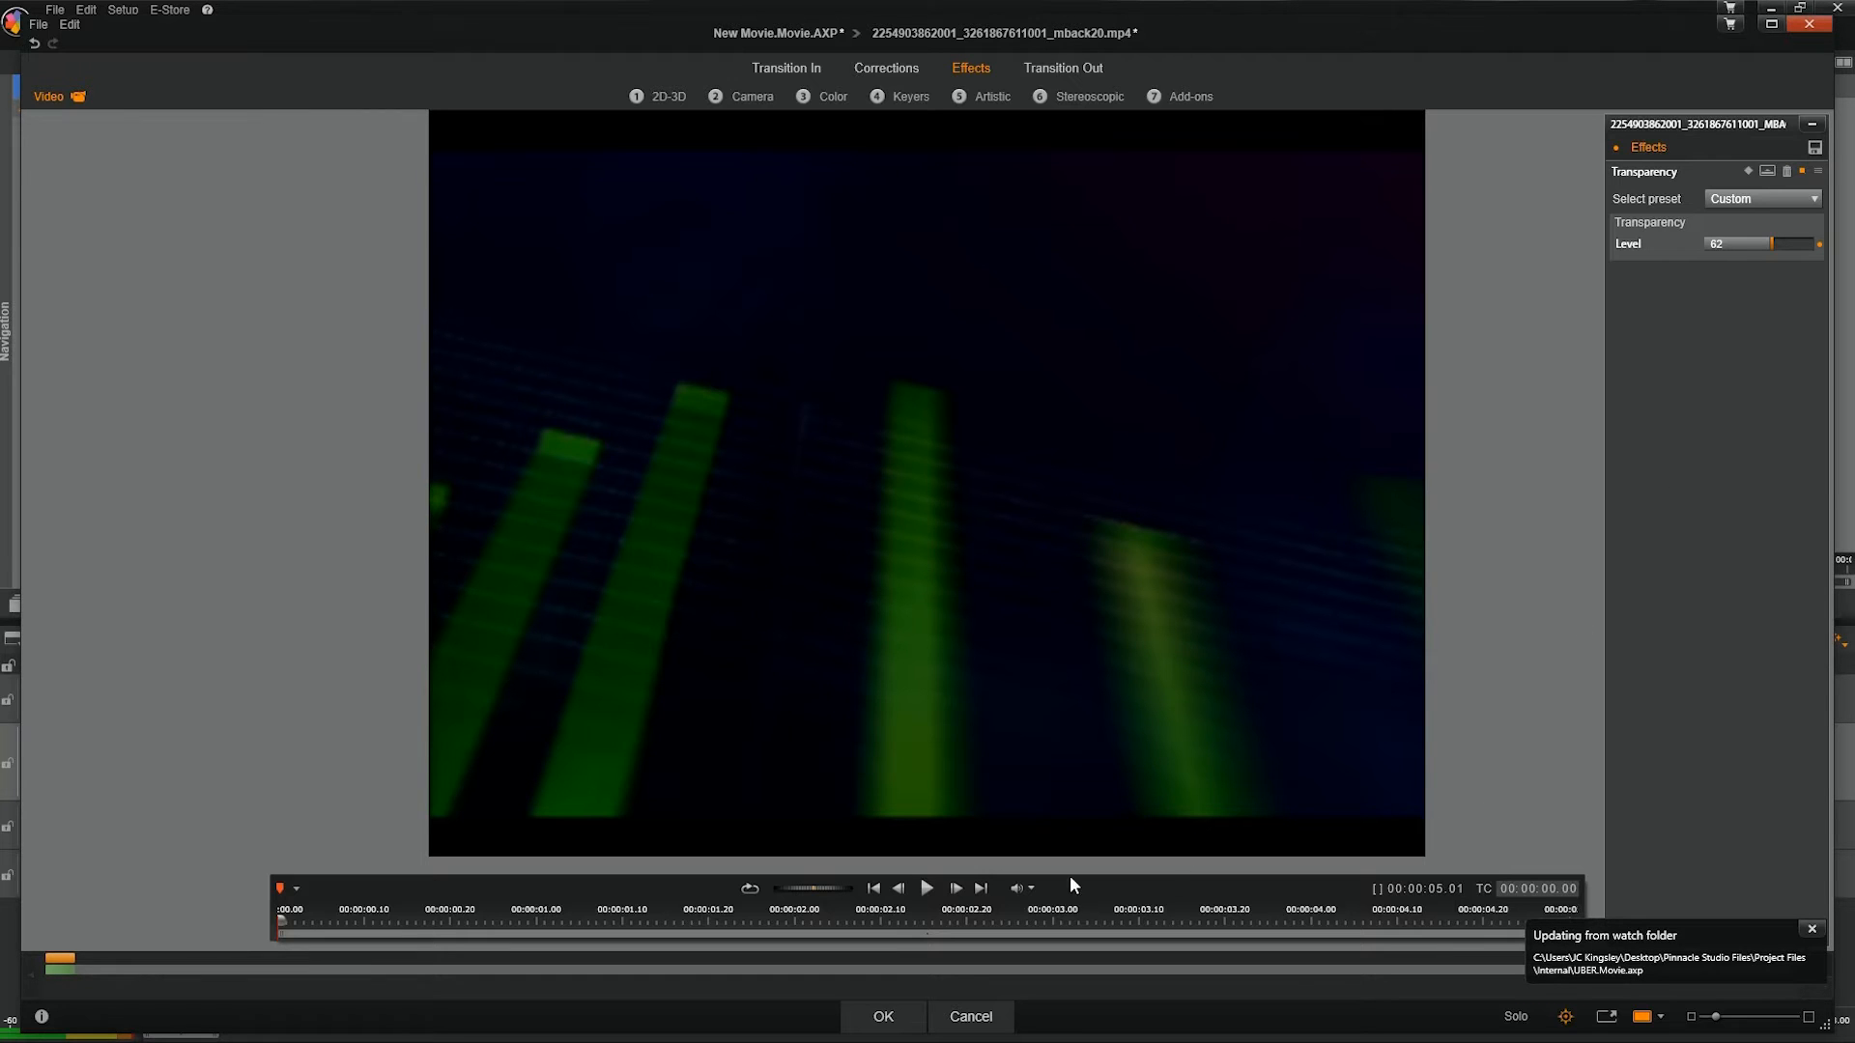
left_click(881, 1016)
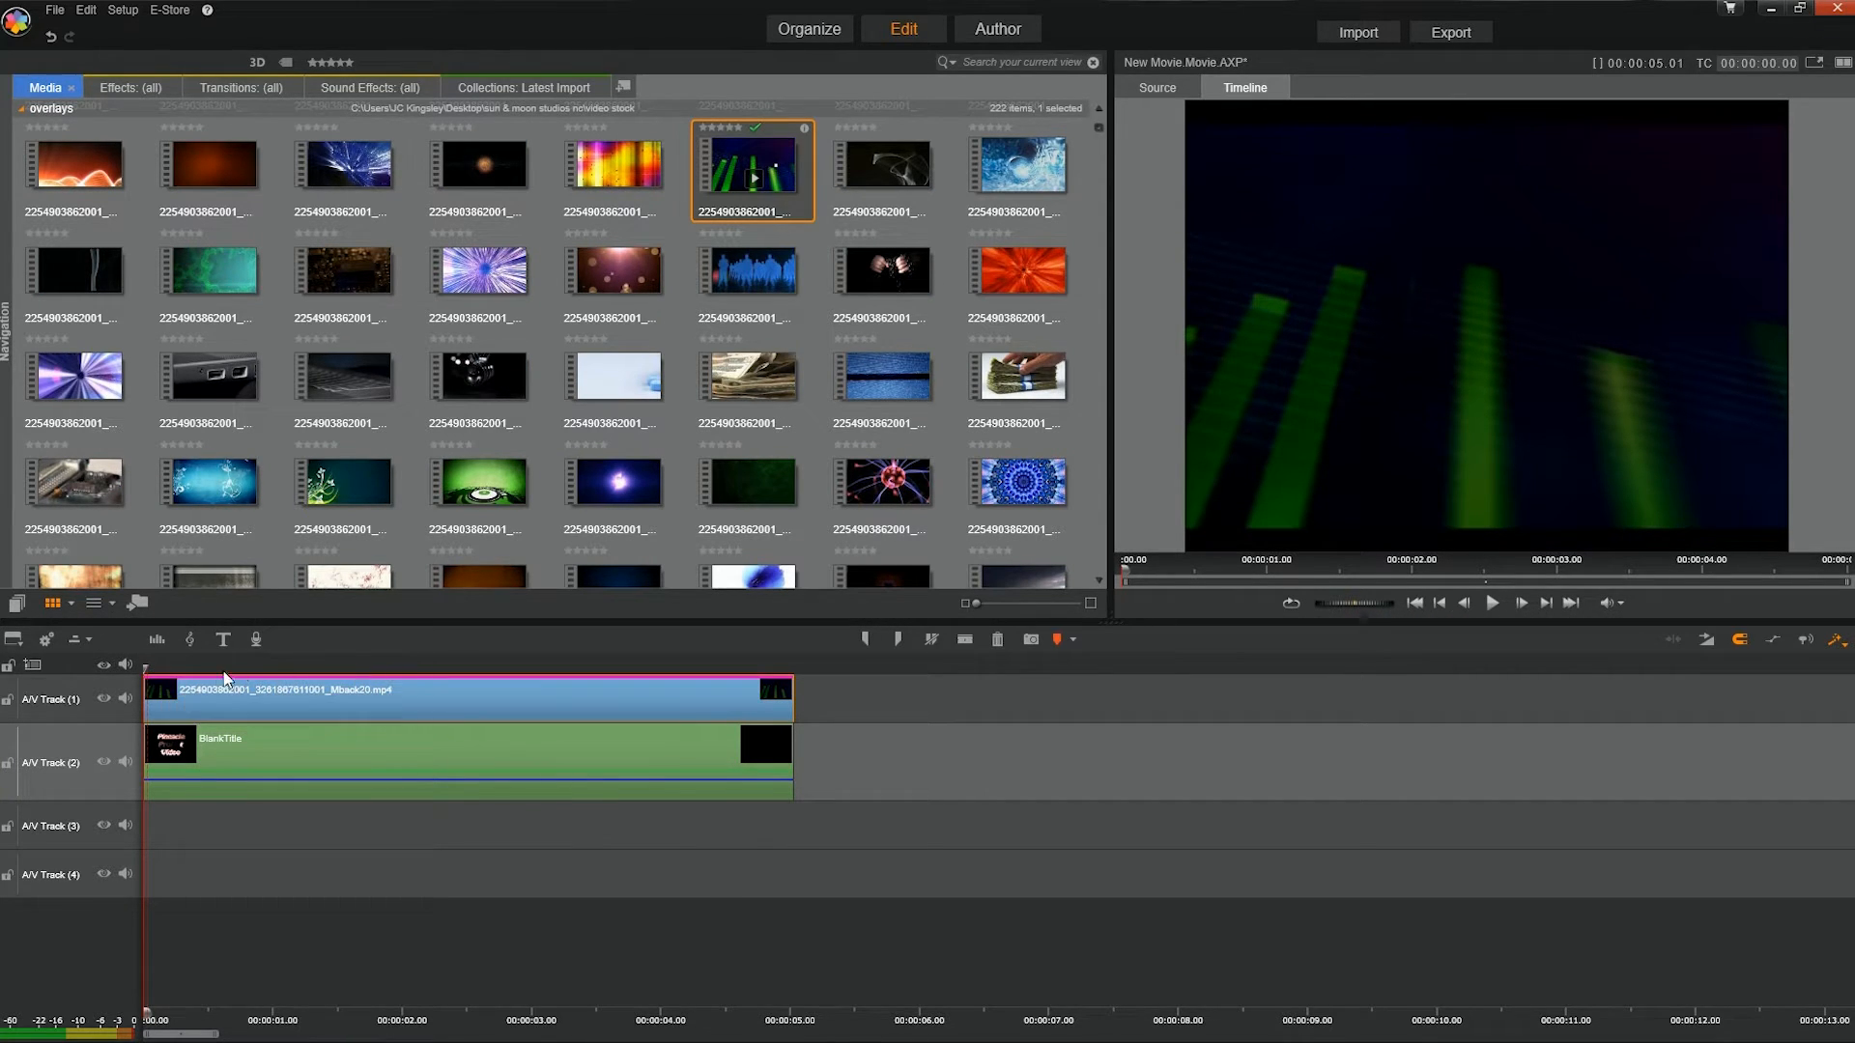
Scrub the timeline from start to past the end to review the animated title over the dimmed background clip.
left_click(160, 666)
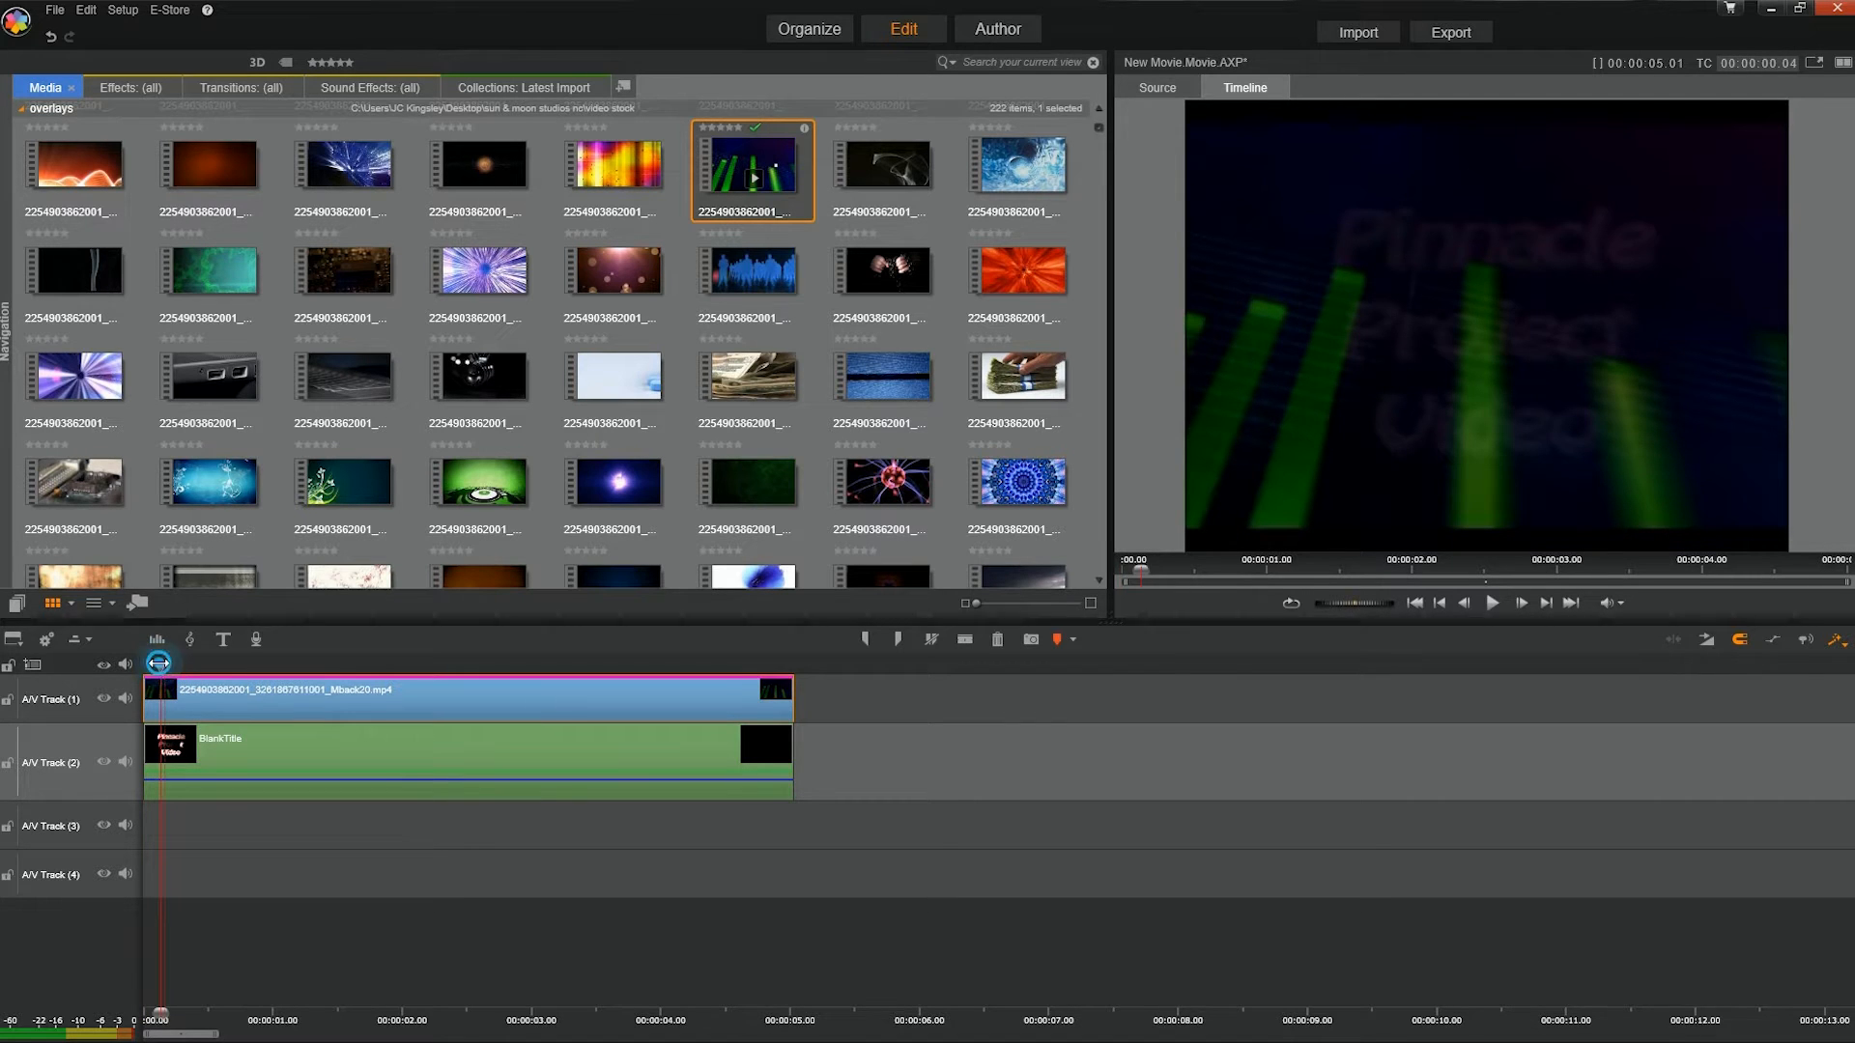
left_click_drag(159, 665, 849, 742)
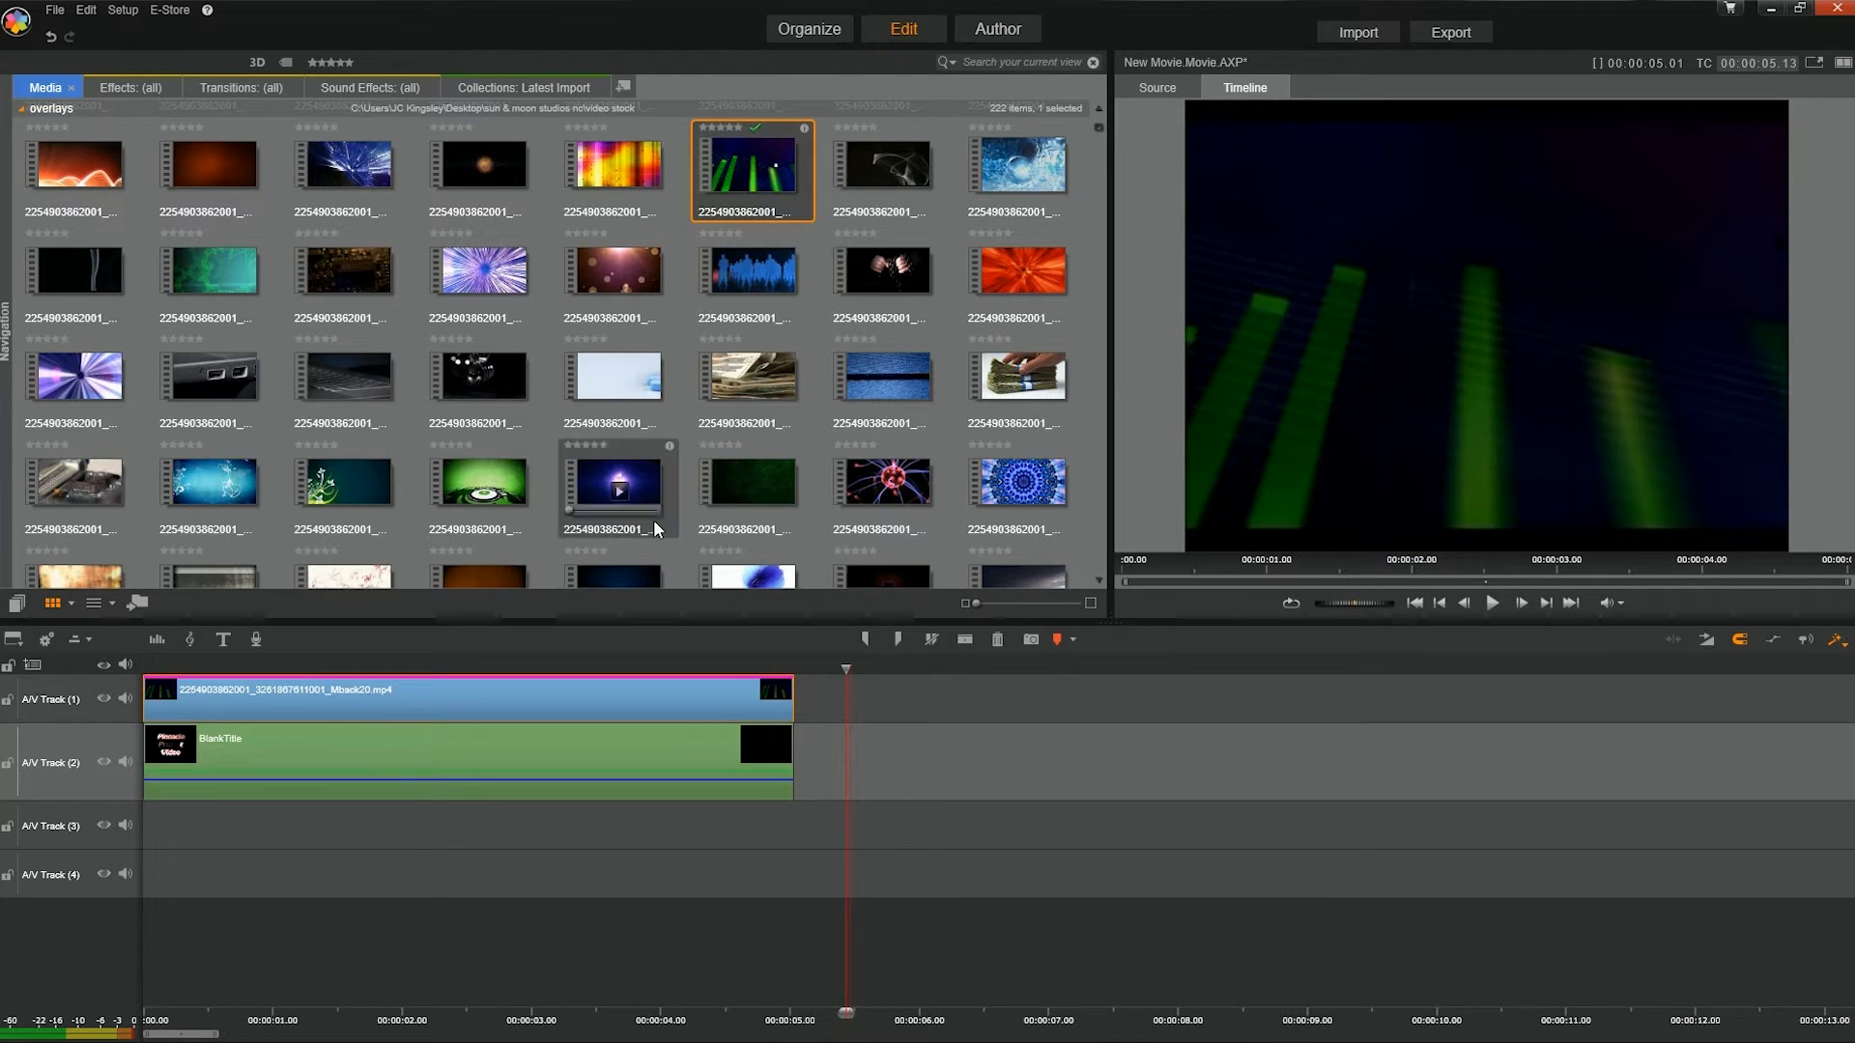
mouse_move(635, 433)
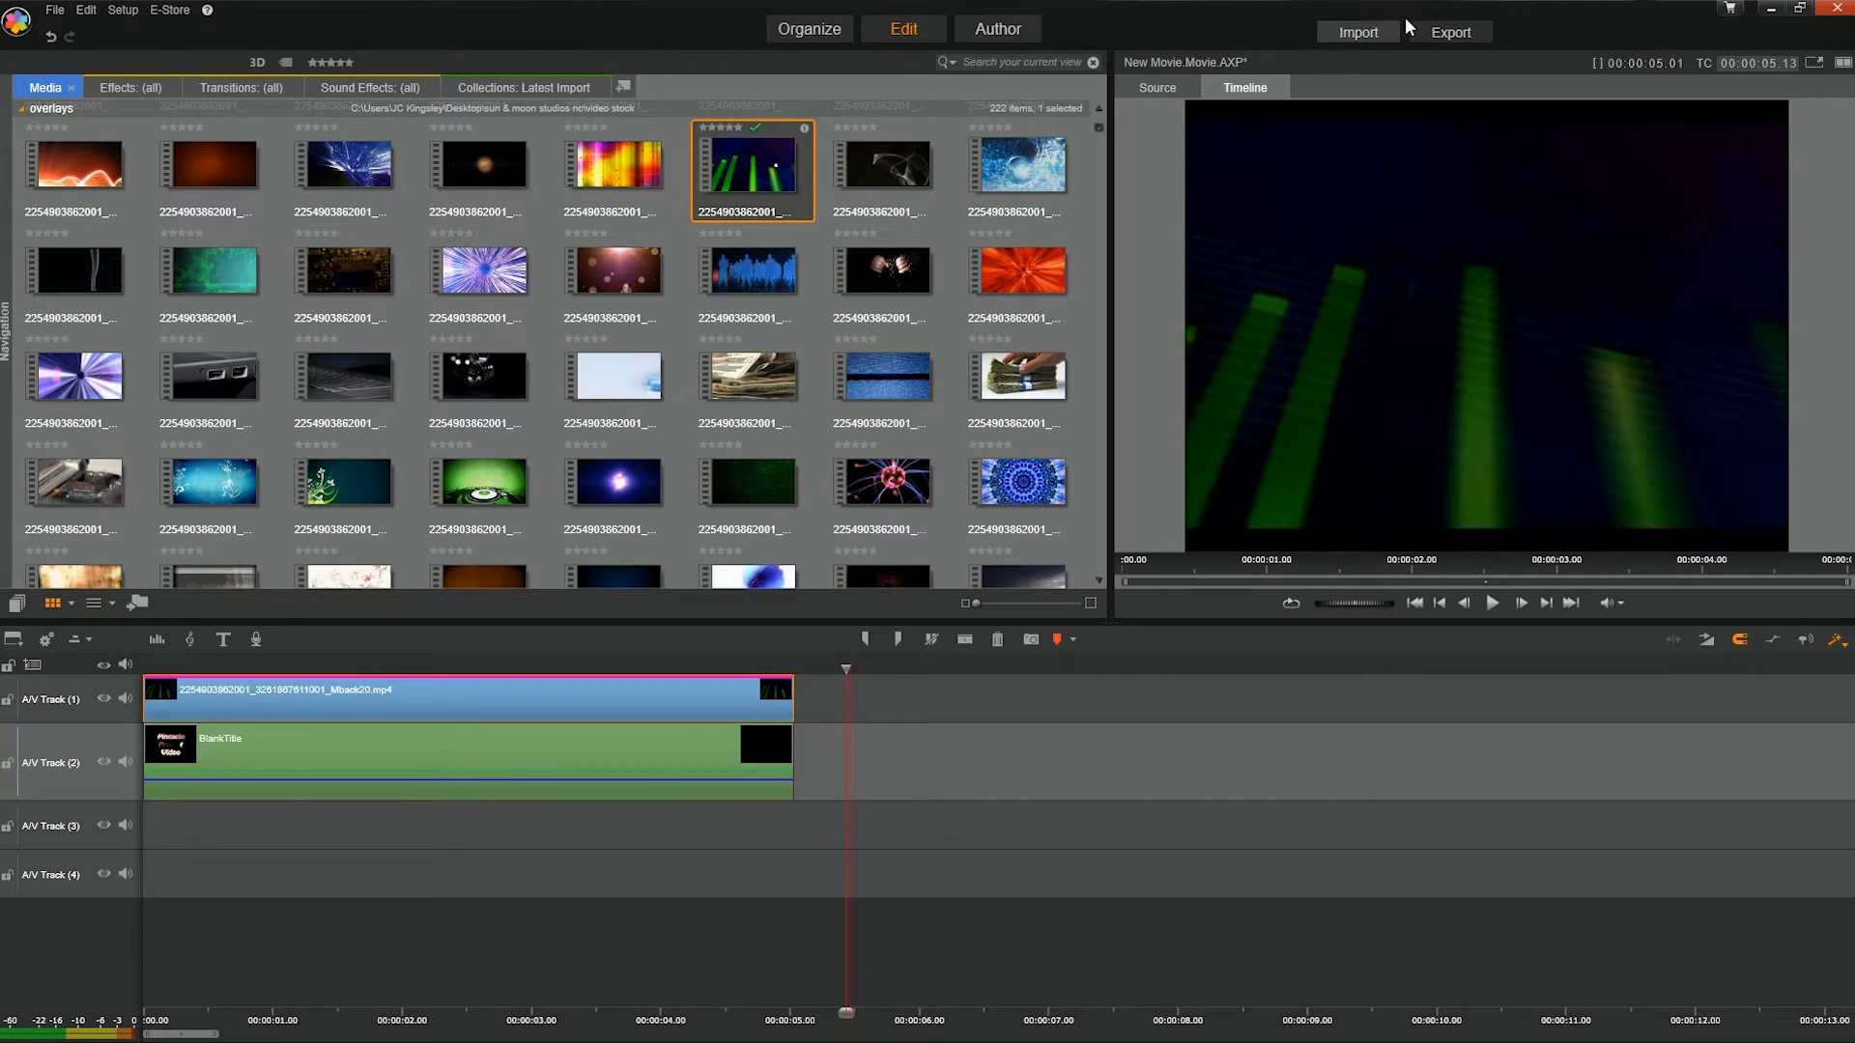
Start a movie export to an MPEG-4 file and choose the HD 1080p preset.
left_click(1462, 32)
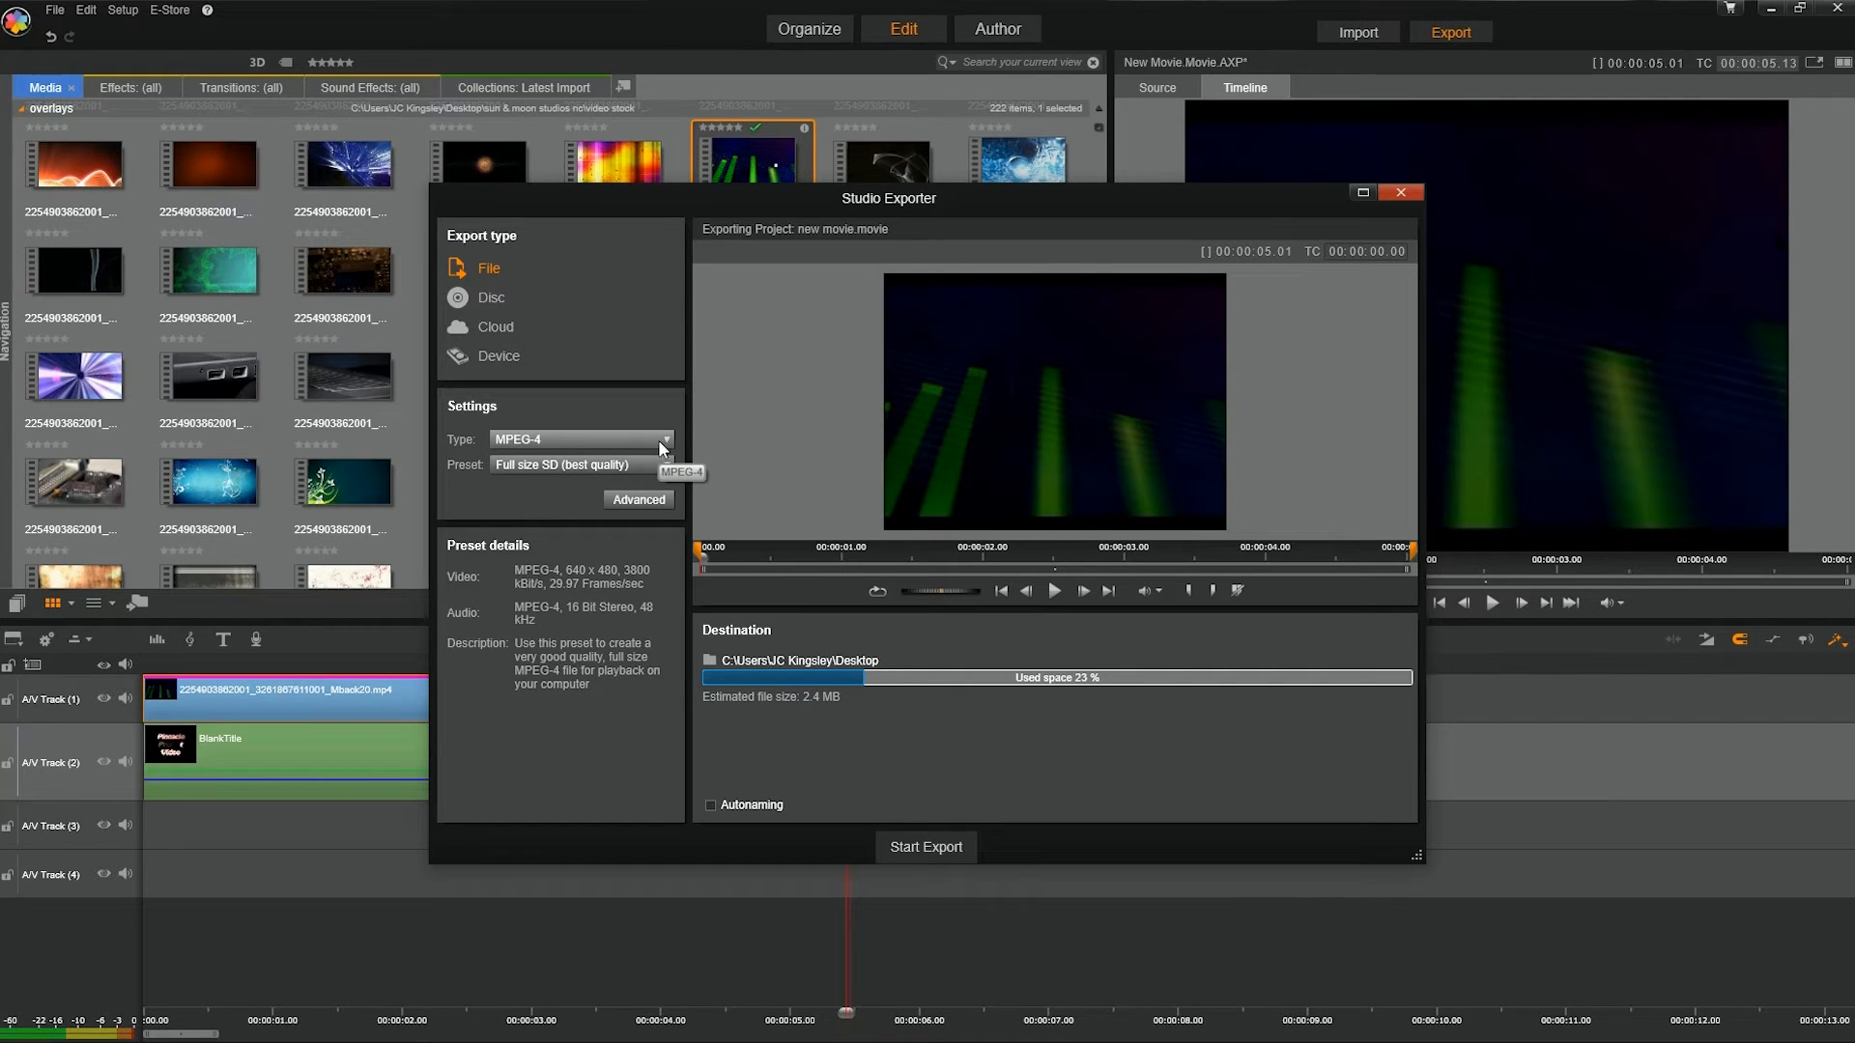
left_click(633, 462)
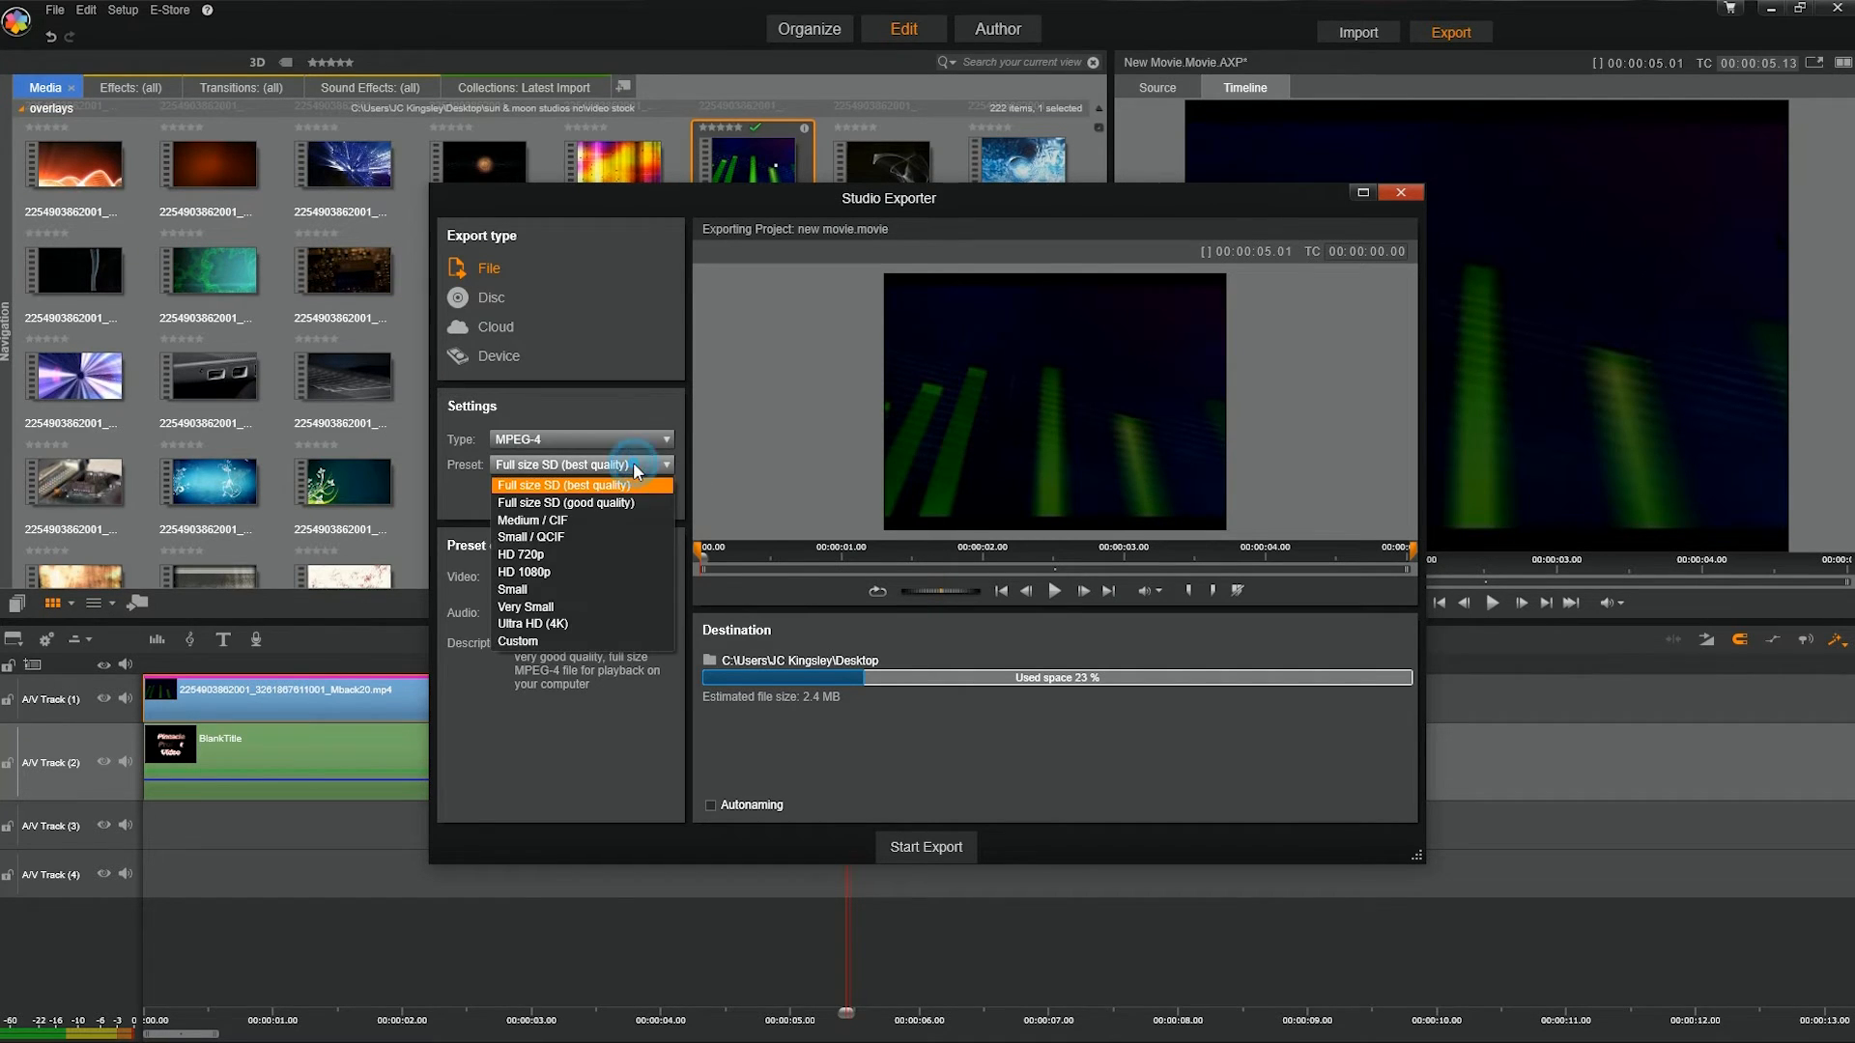
left_click(557, 572)
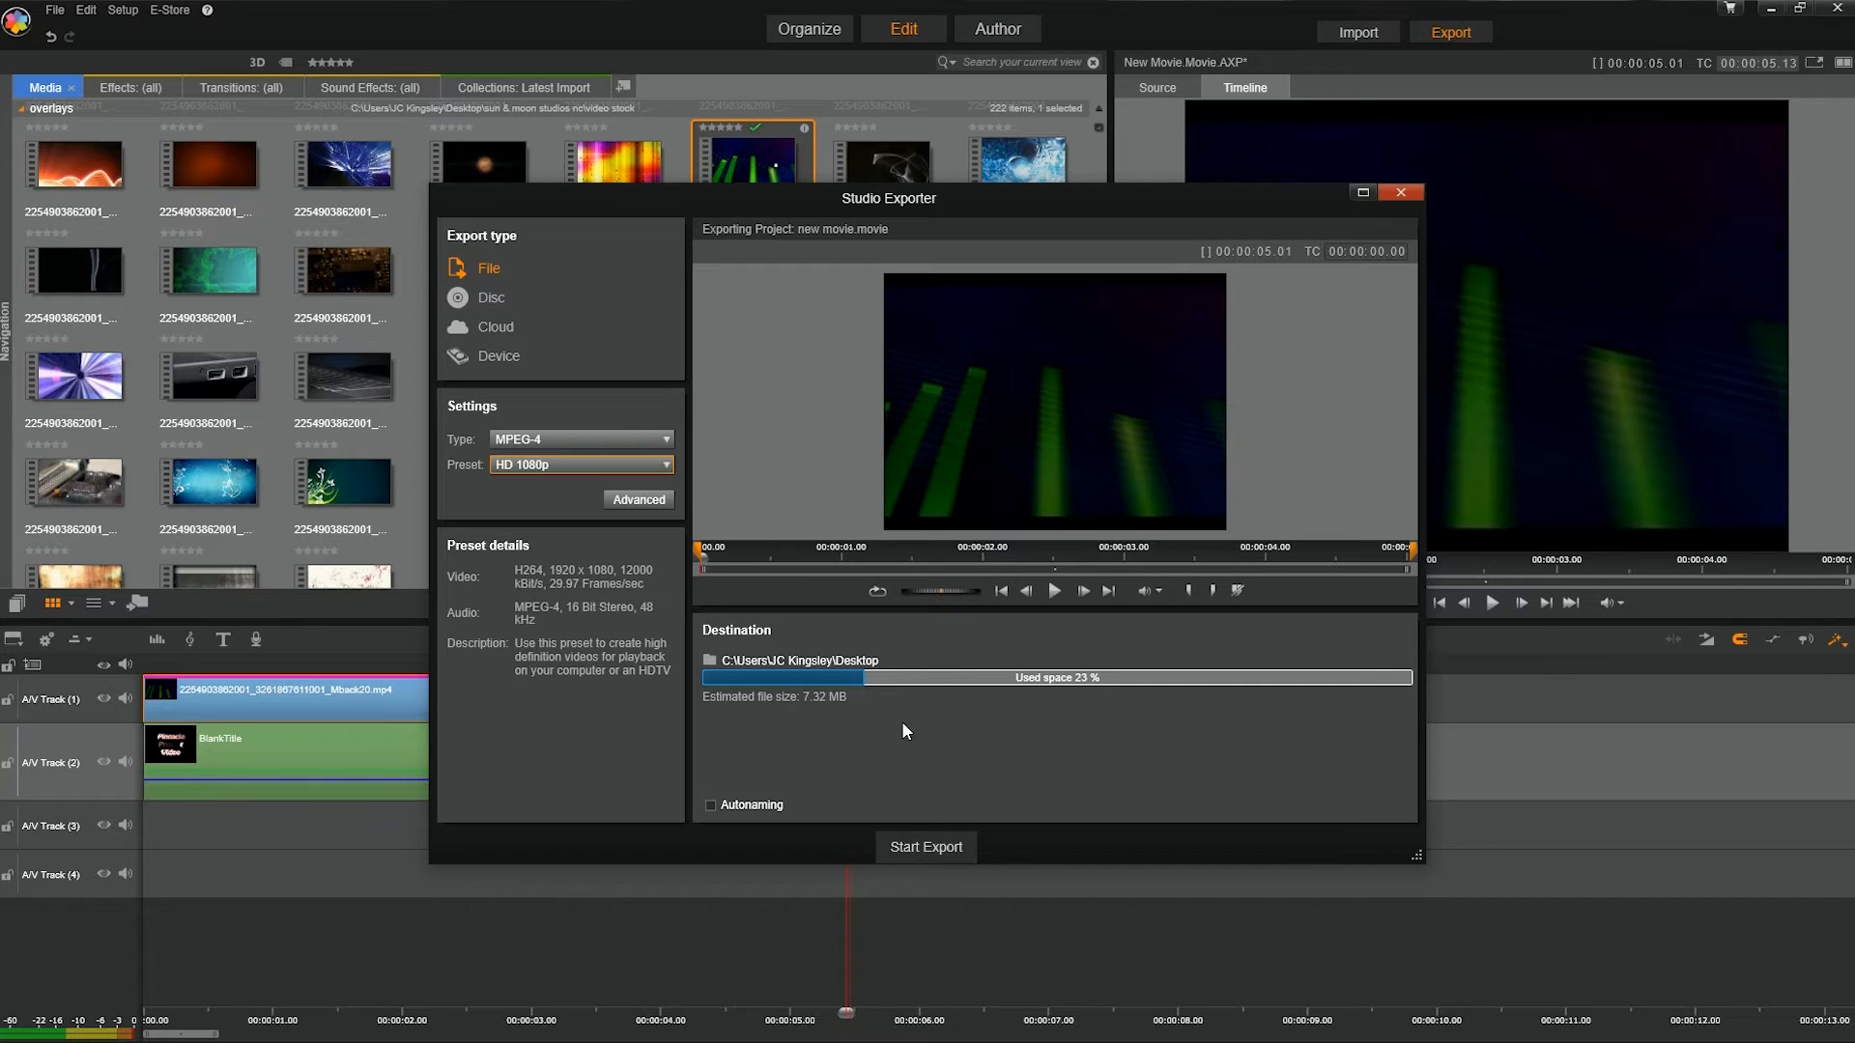
Export the movie to the desktop as an .mp4 file named TestFile, then close the exporter.
left_click(910, 848)
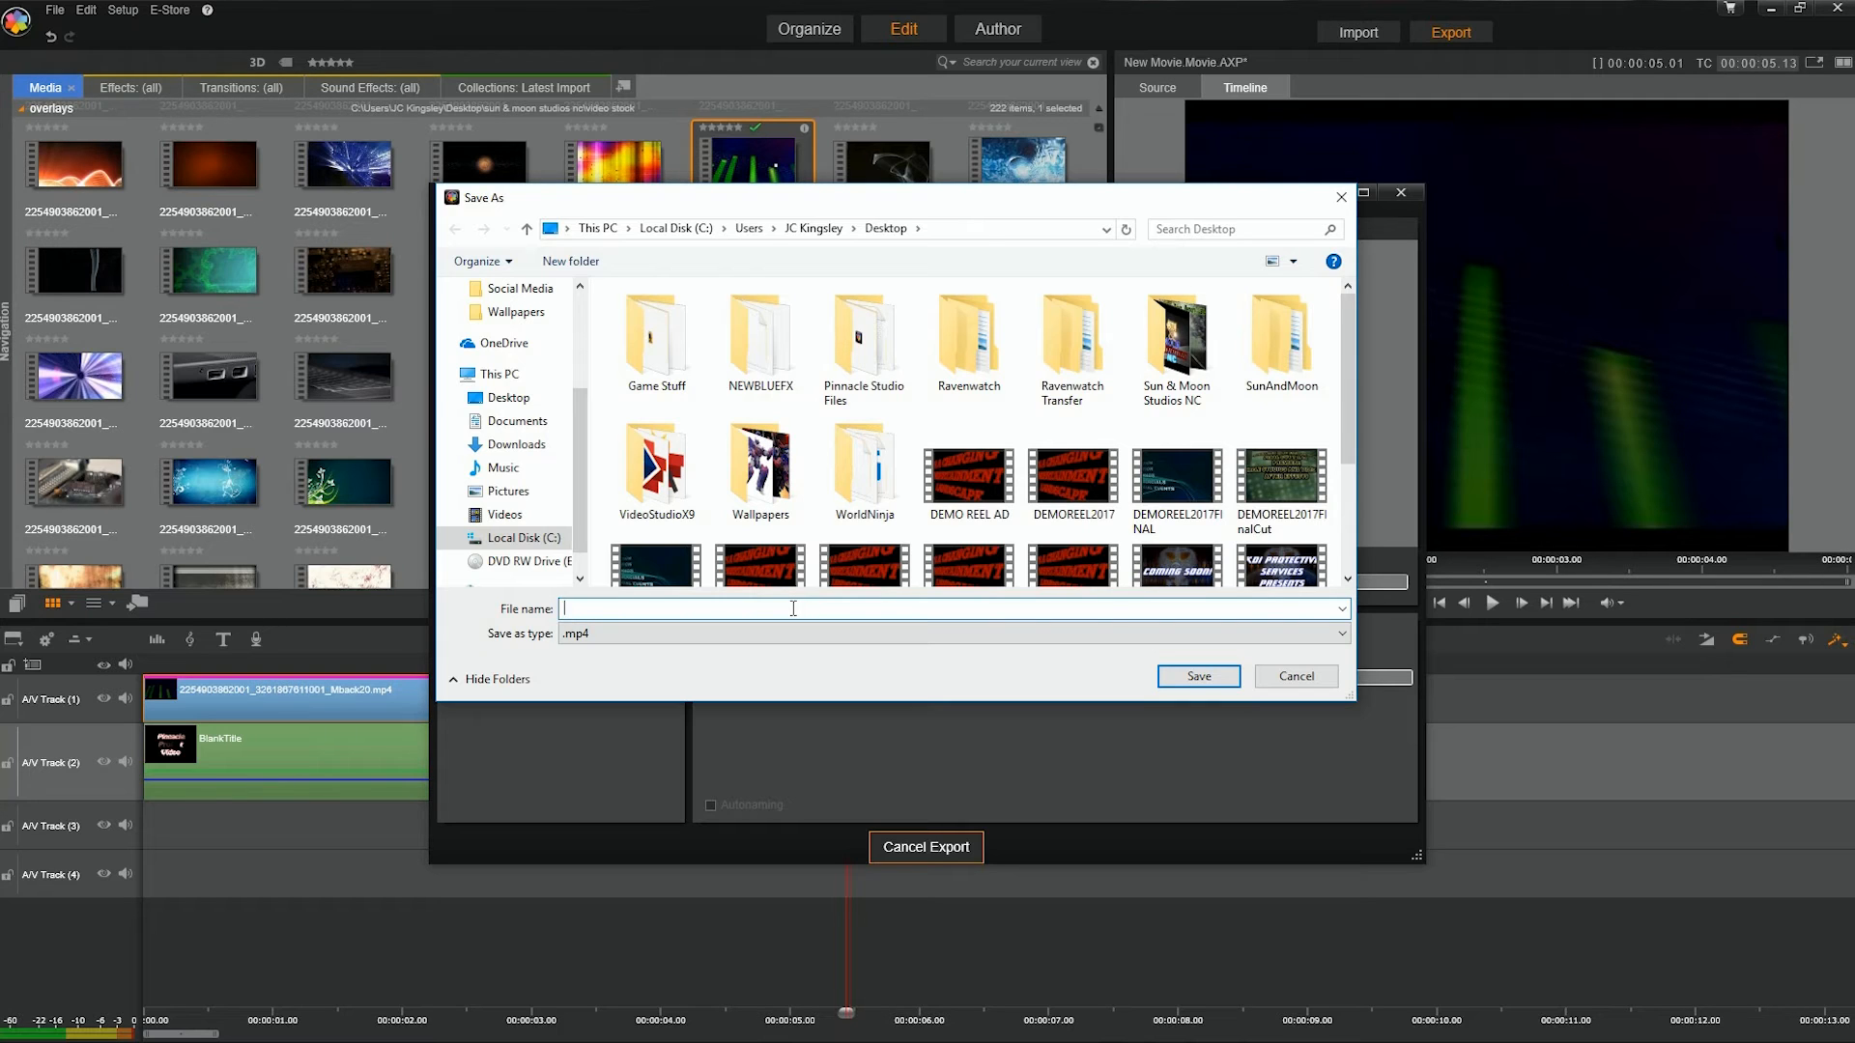
type("TestFile")
left_click(1185, 676)
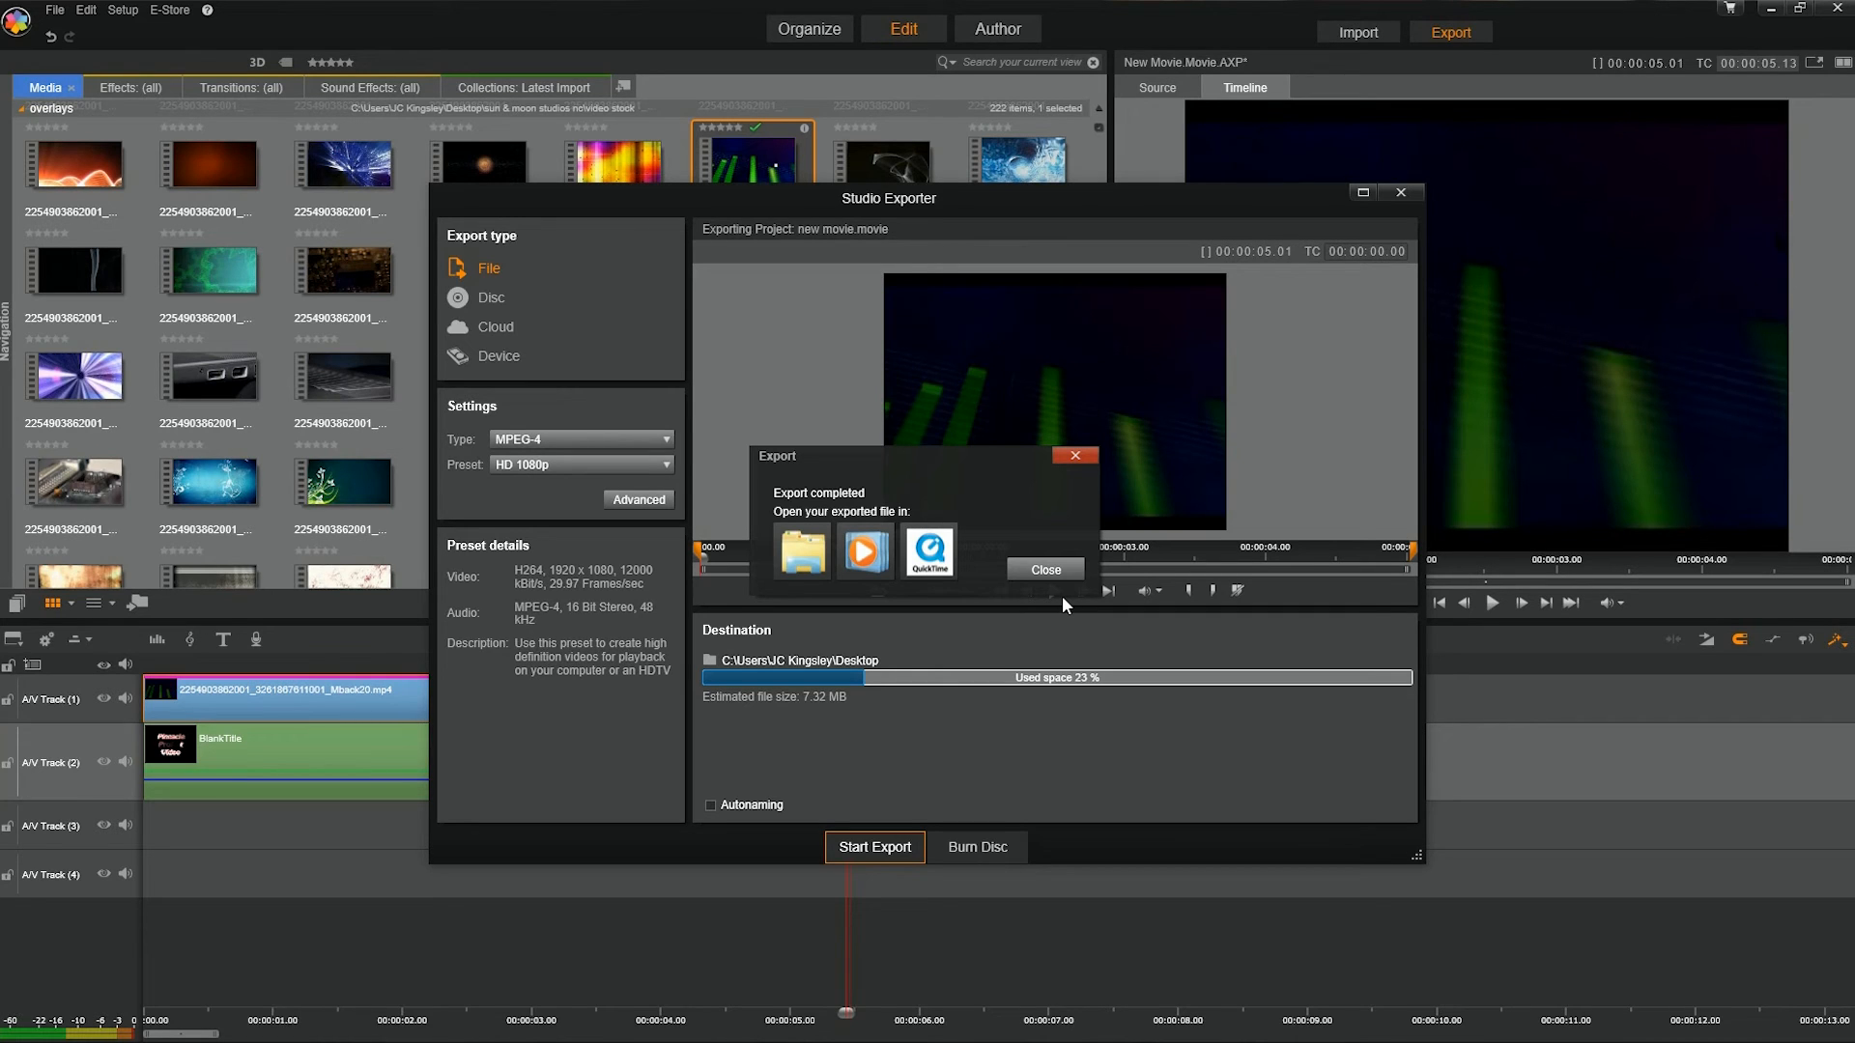
left_click(1046, 570)
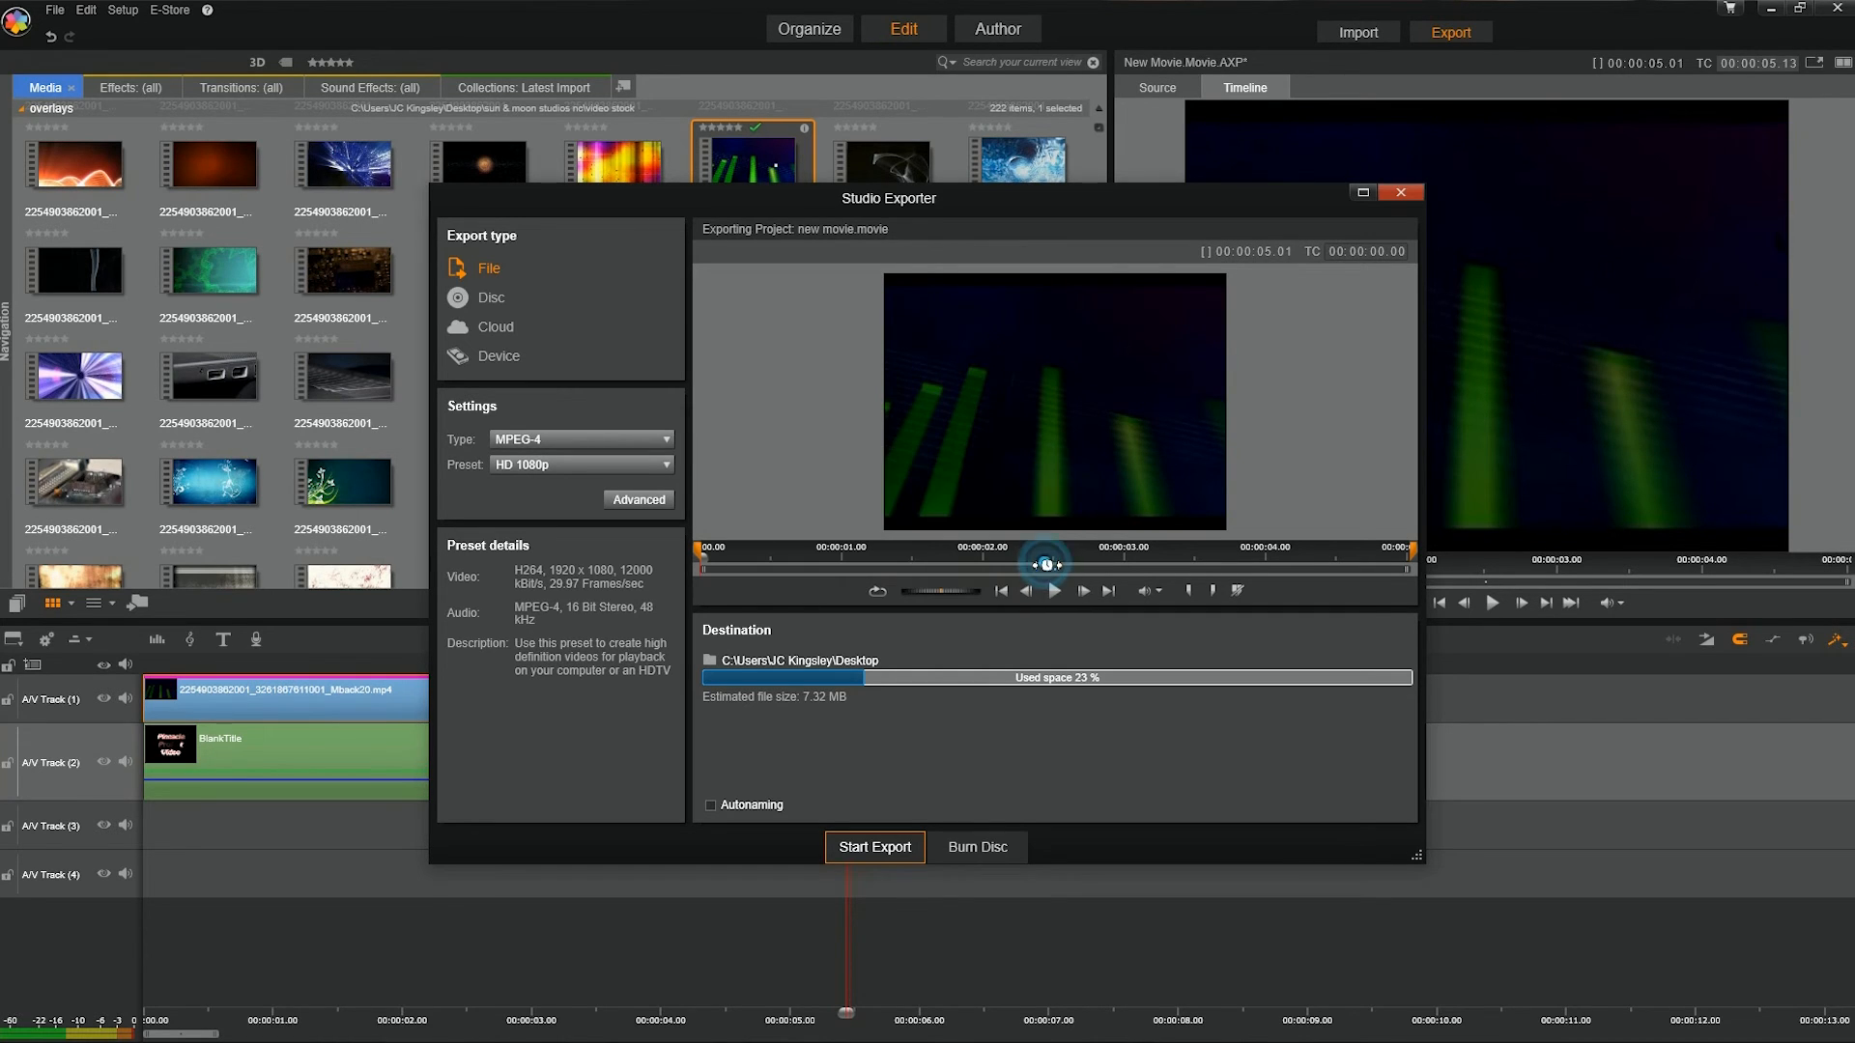
left_click(1393, 193)
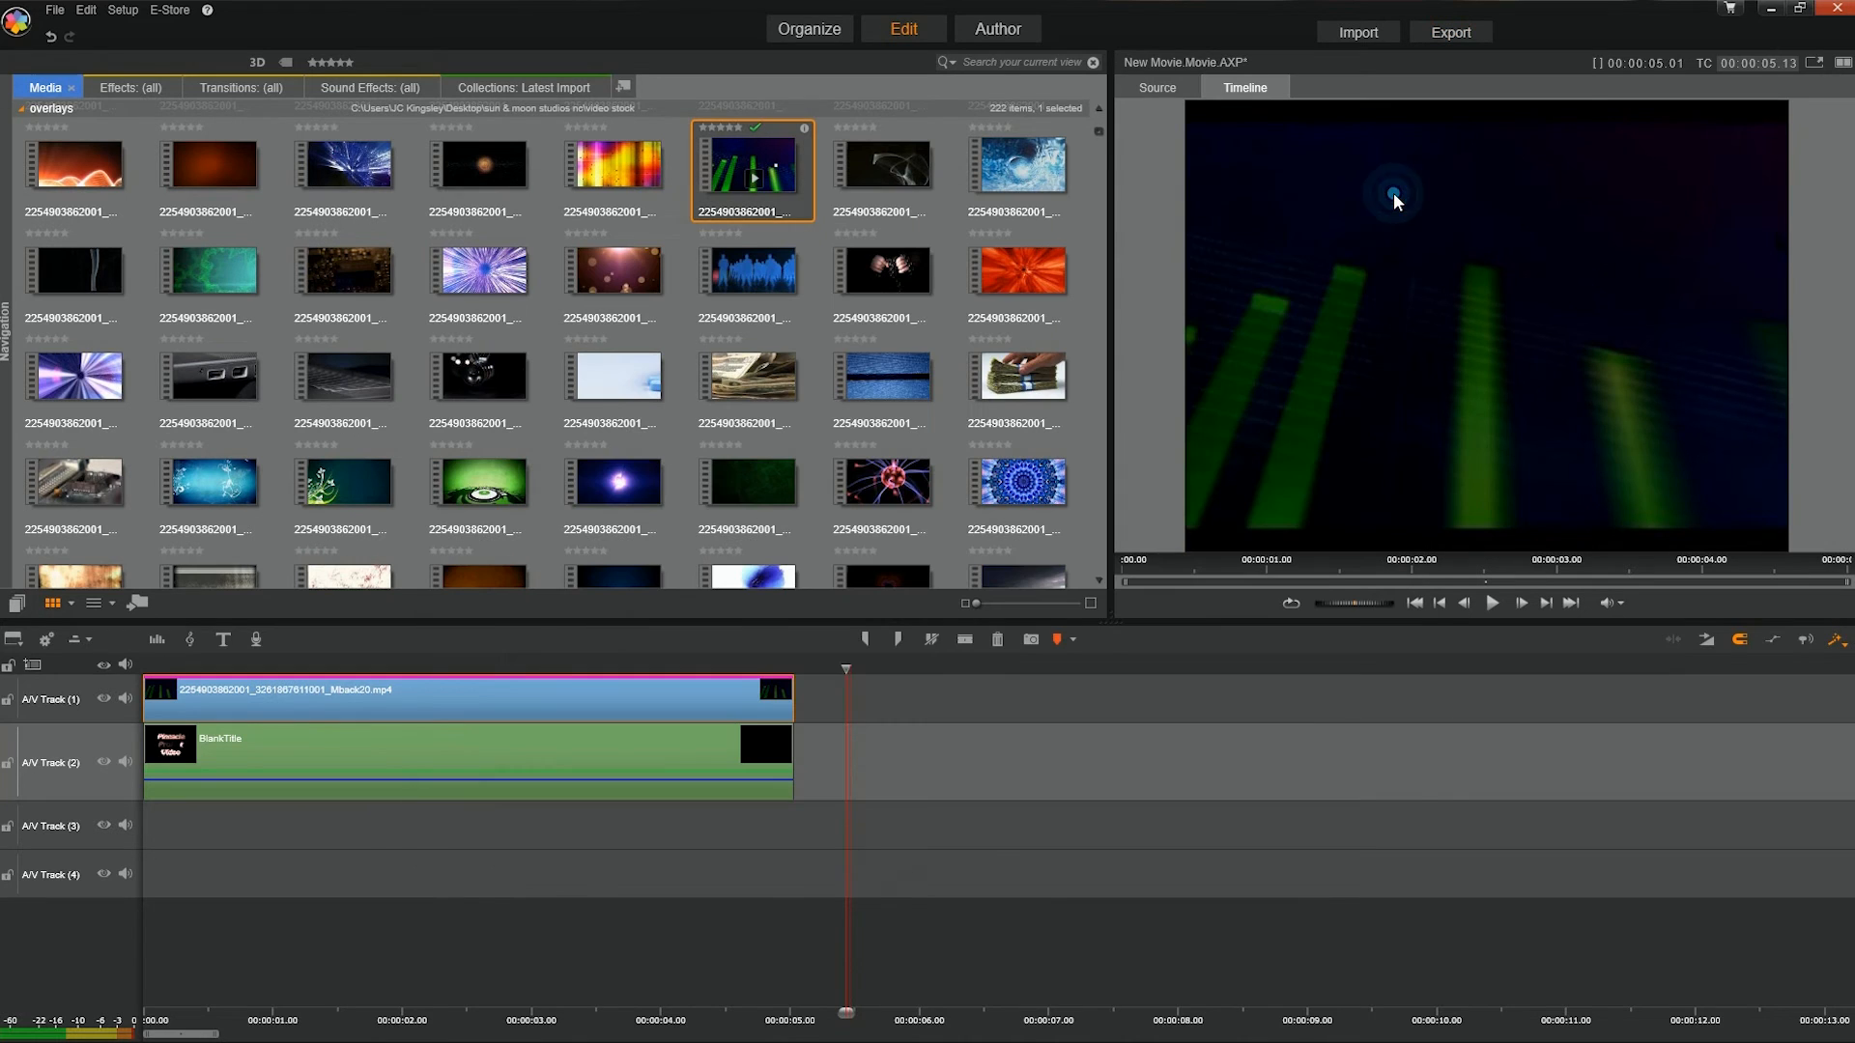
Exit Pinnacle Studio without saving the project changes and return to the desktop with the exported file.
left_click(1837, 9)
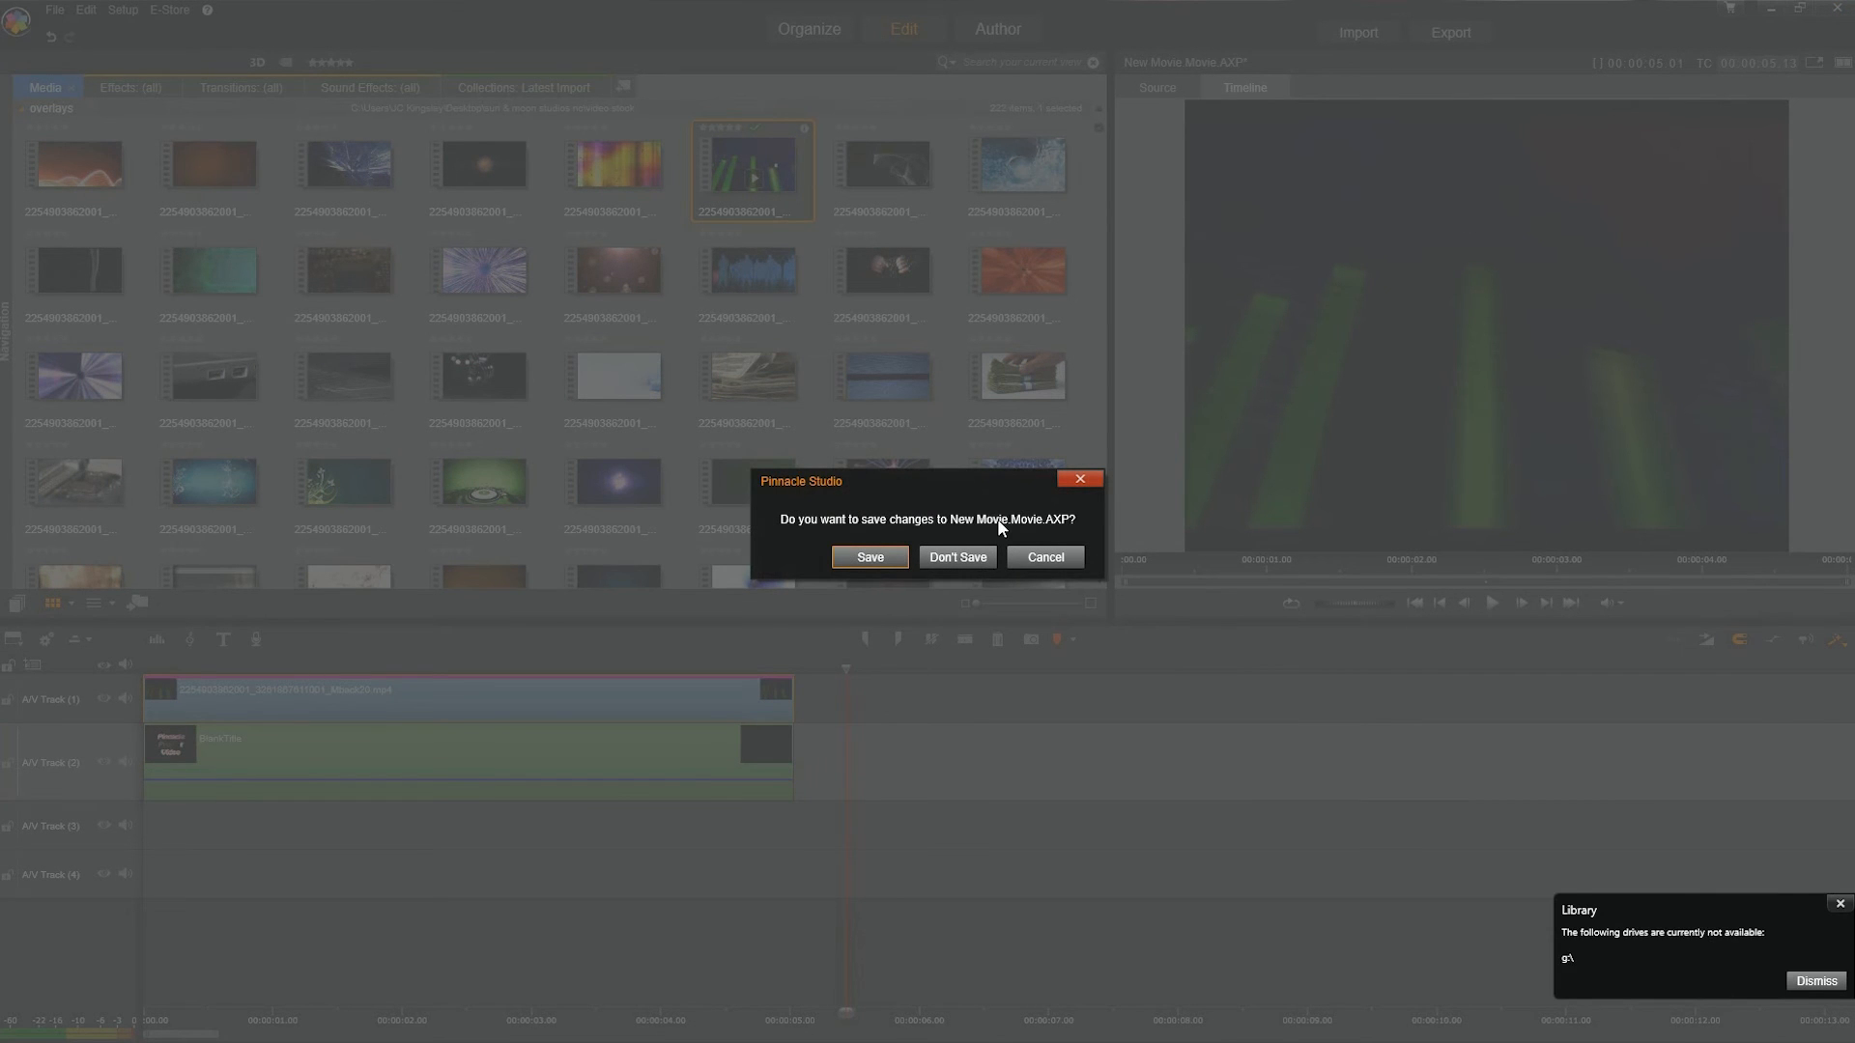
left_click(937, 560)
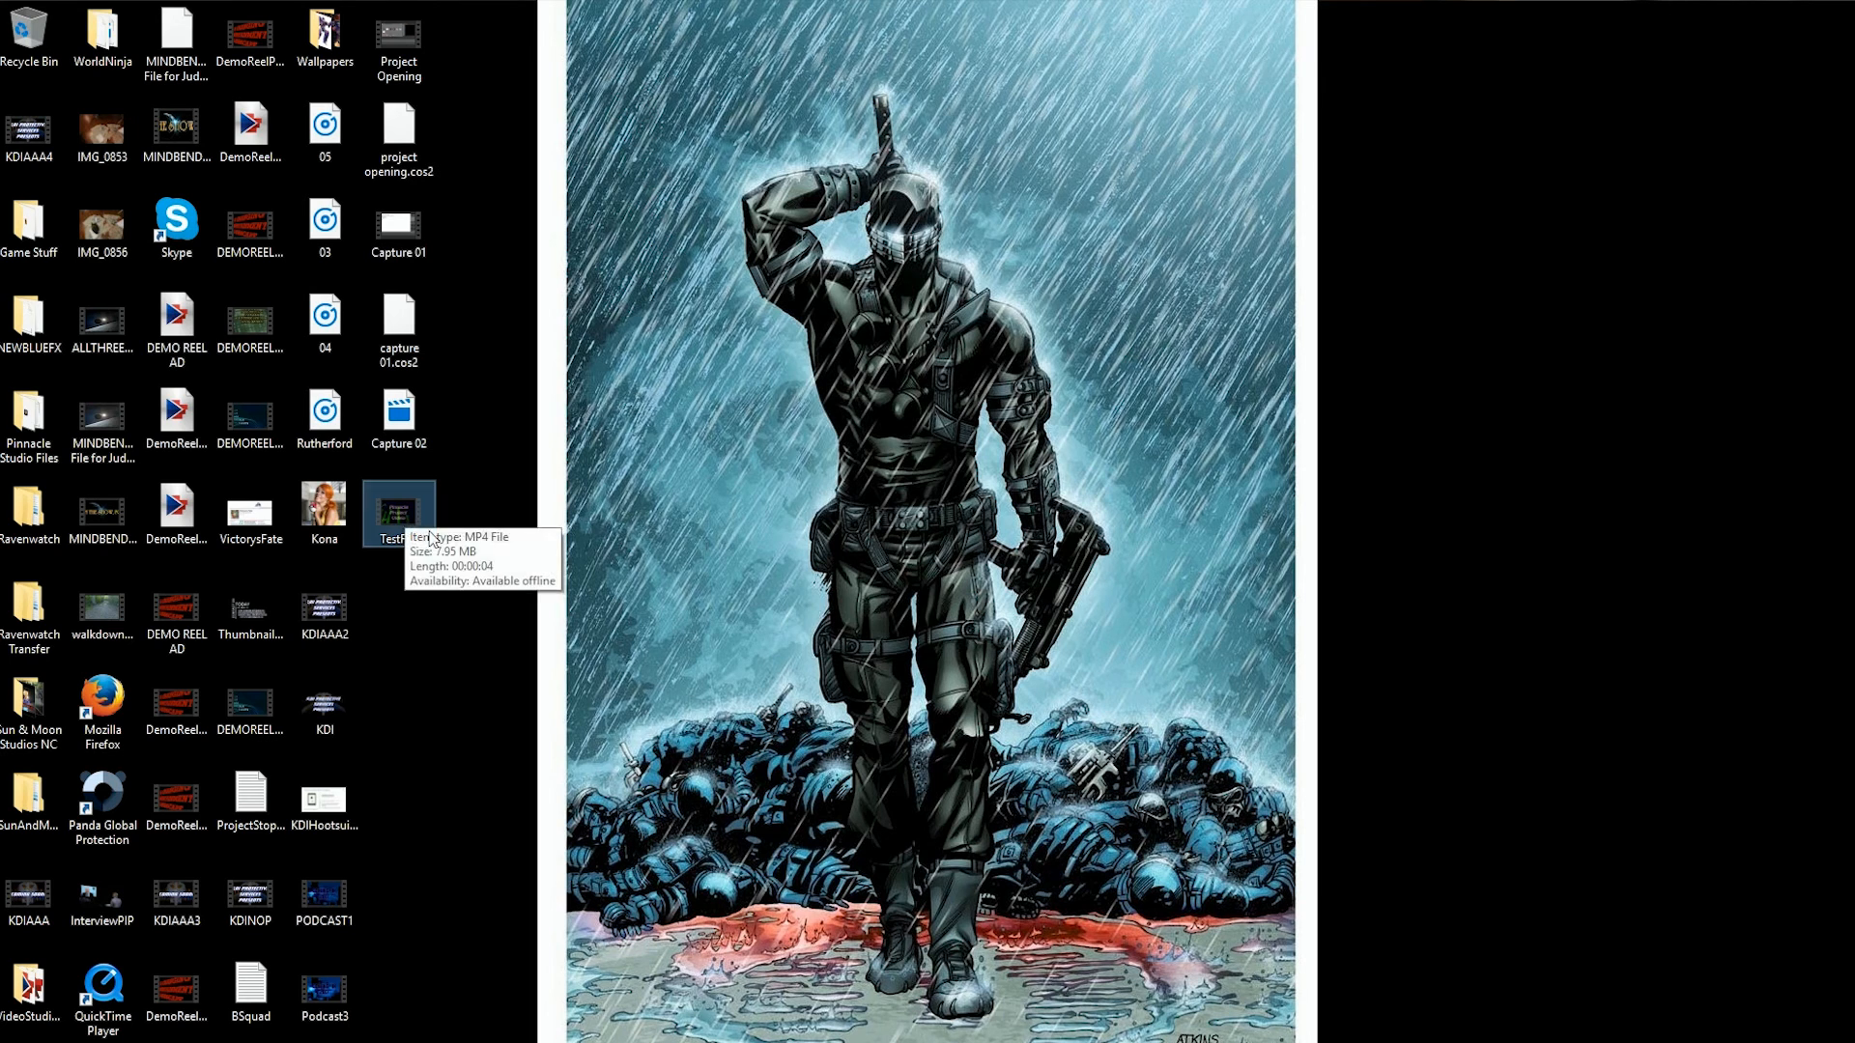
mouse_move(603, 1042)
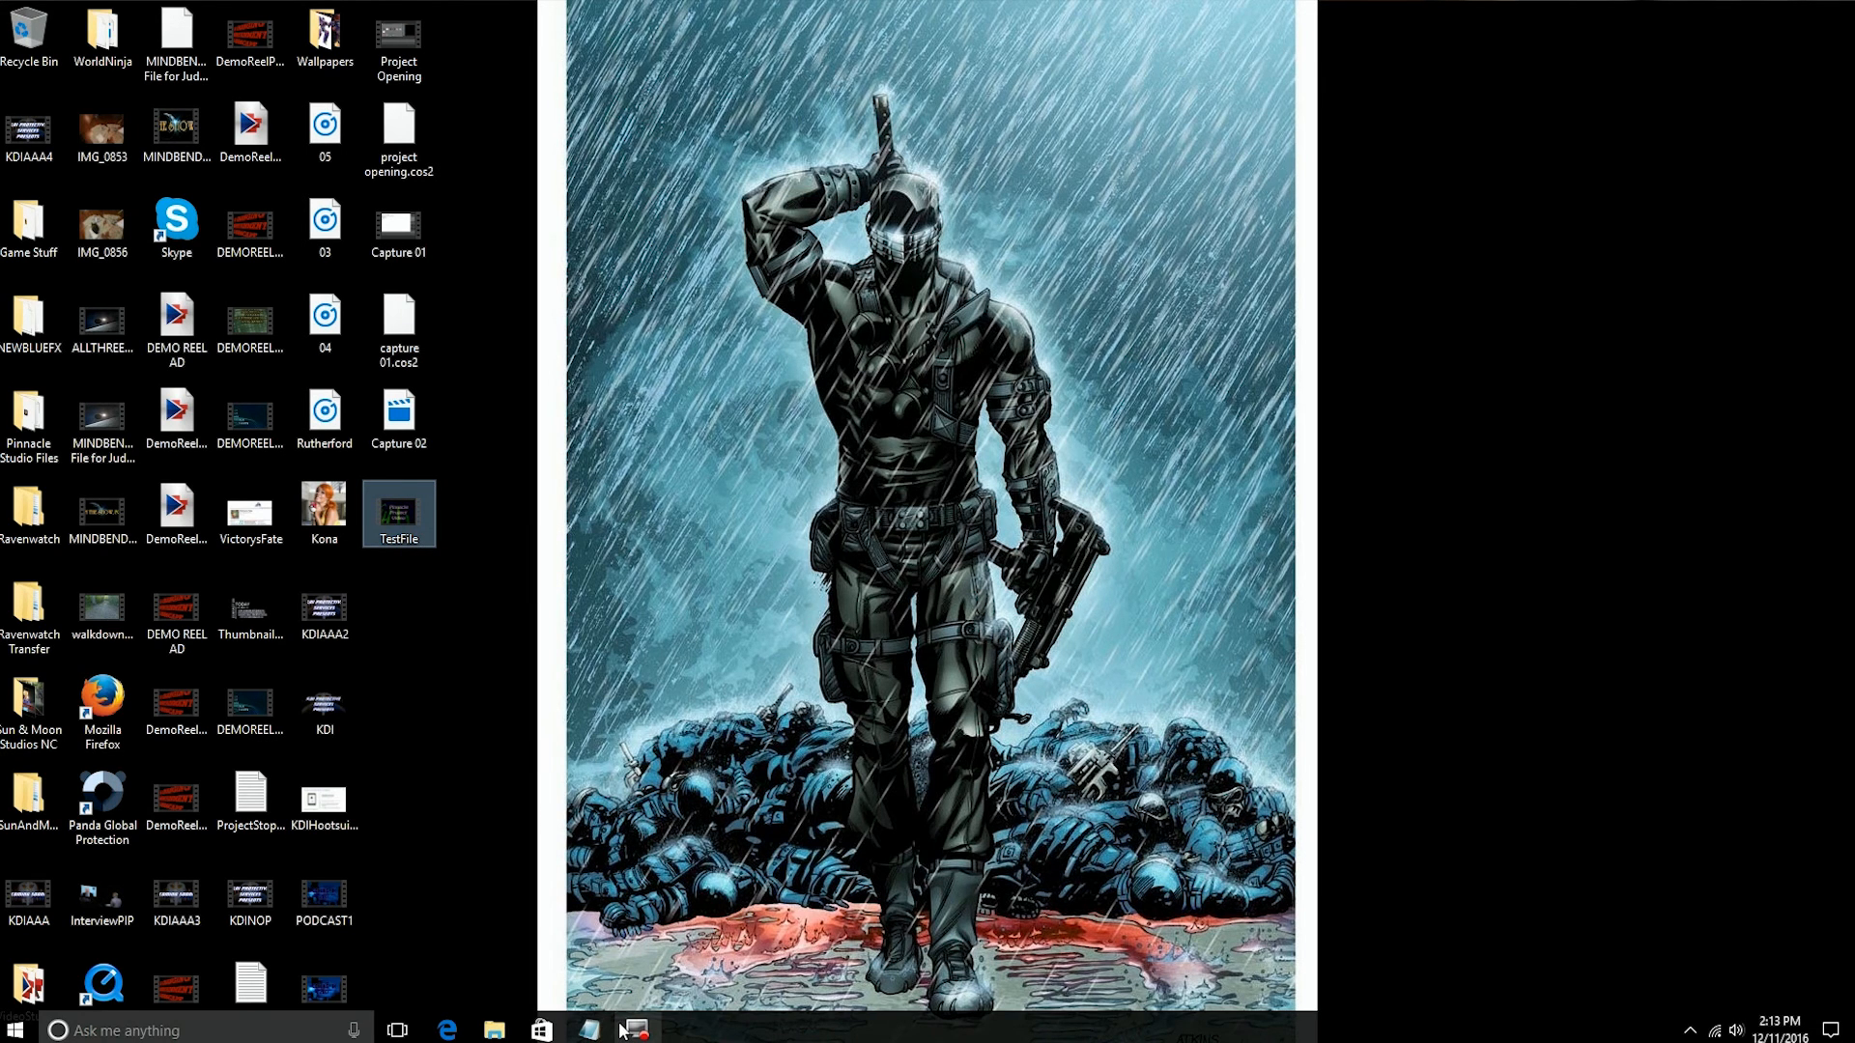